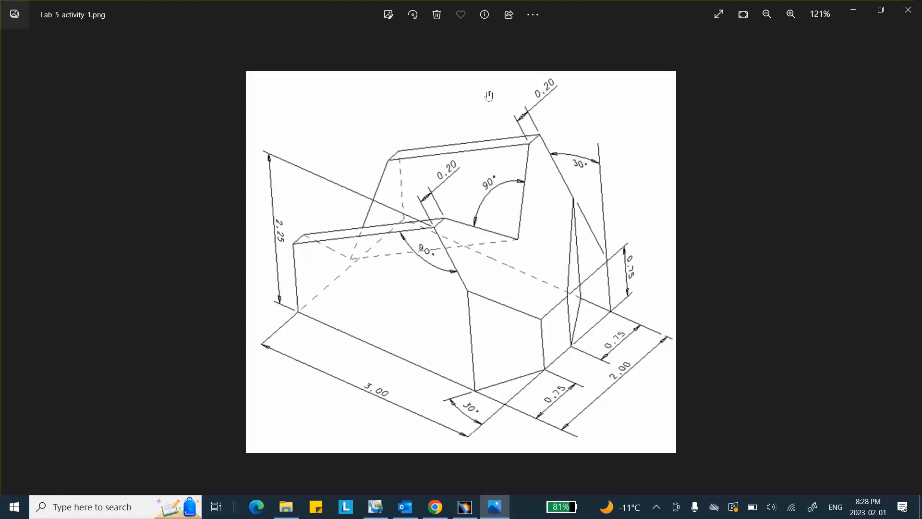
# Step: Switch from the Lab_5_activity_1.png drawing back to the empty CATIA Part1
pyautogui.click(465, 507)
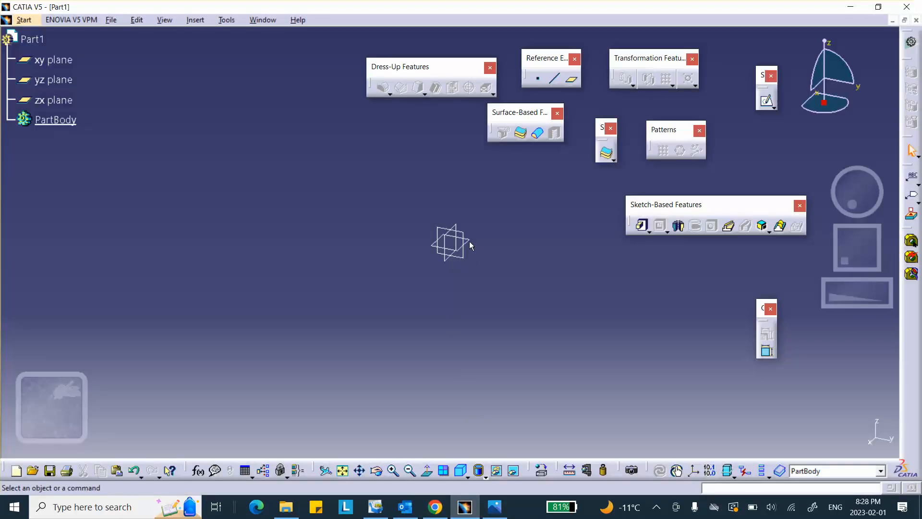
# Step: Start a sketch on the xy plane and draw a centred rectangle at the origin
pyautogui.click(469, 242)
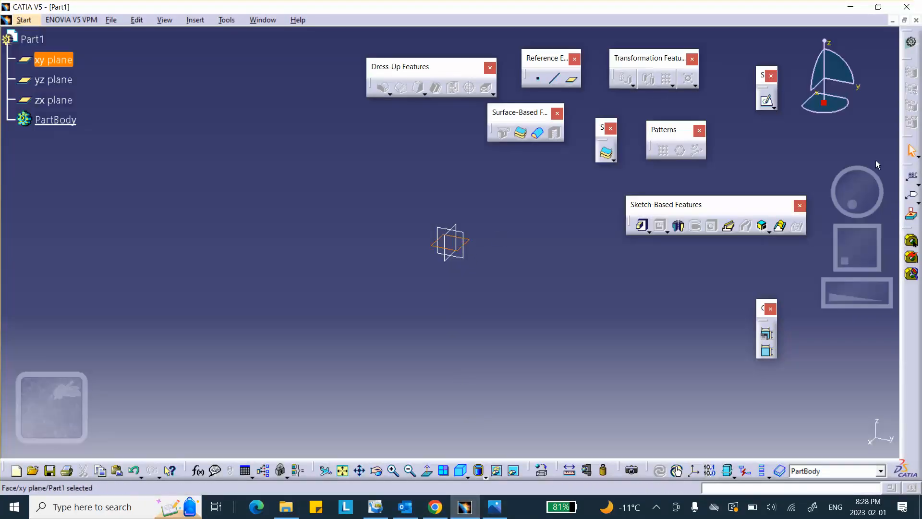
pyautogui.click(766, 100)
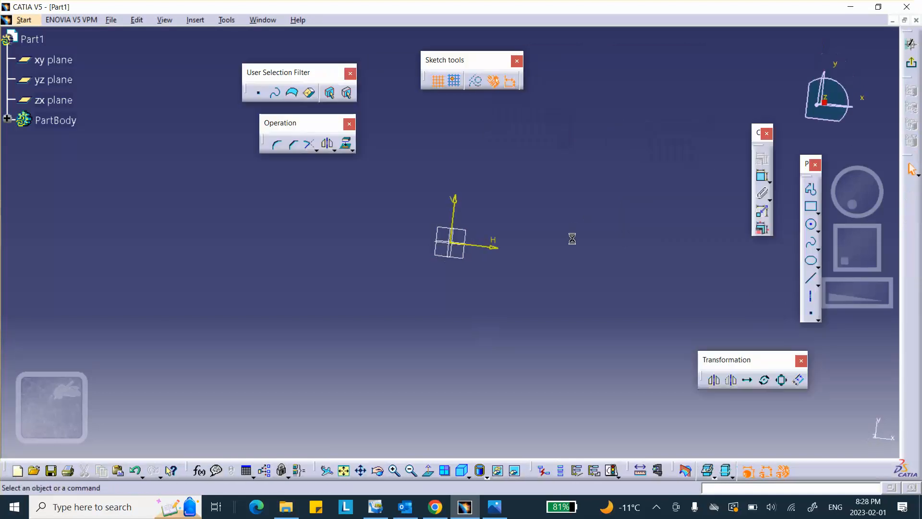
pyautogui.click(819, 214)
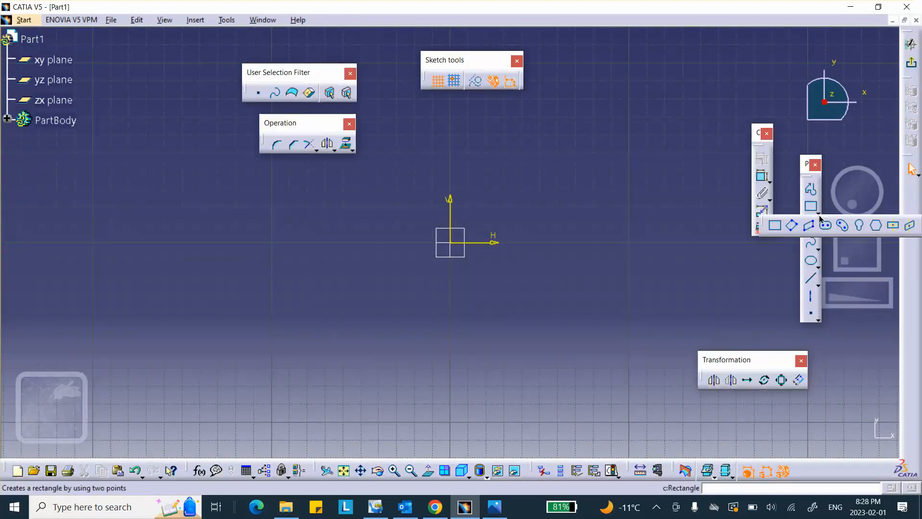
pyautogui.click(893, 225)
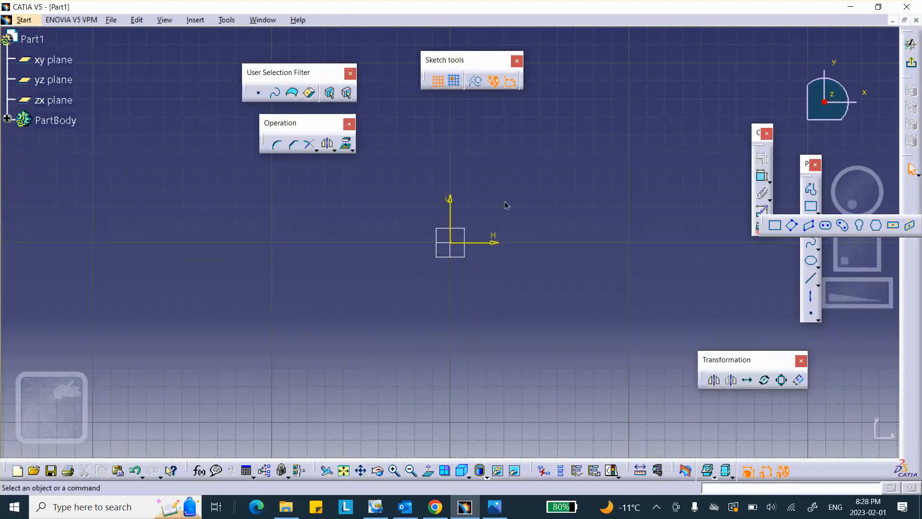
pyautogui.click(452, 243)
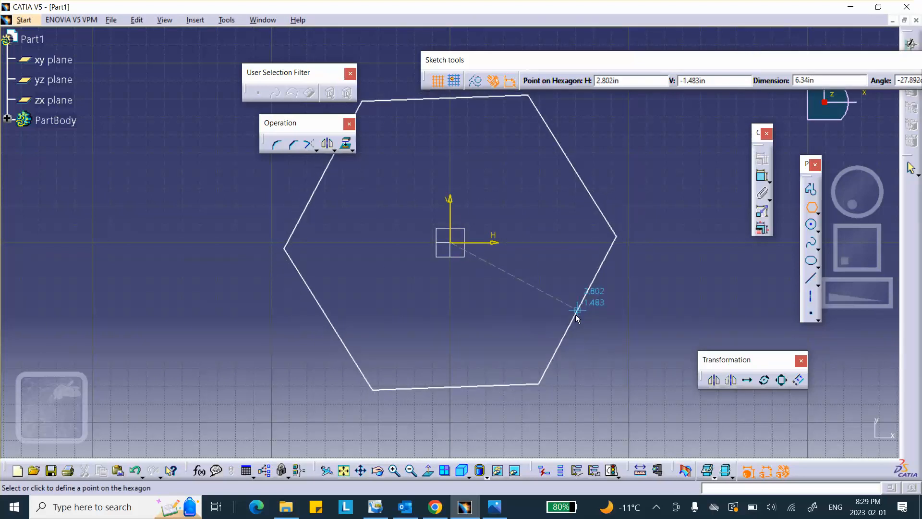
pyautogui.press('Escape')
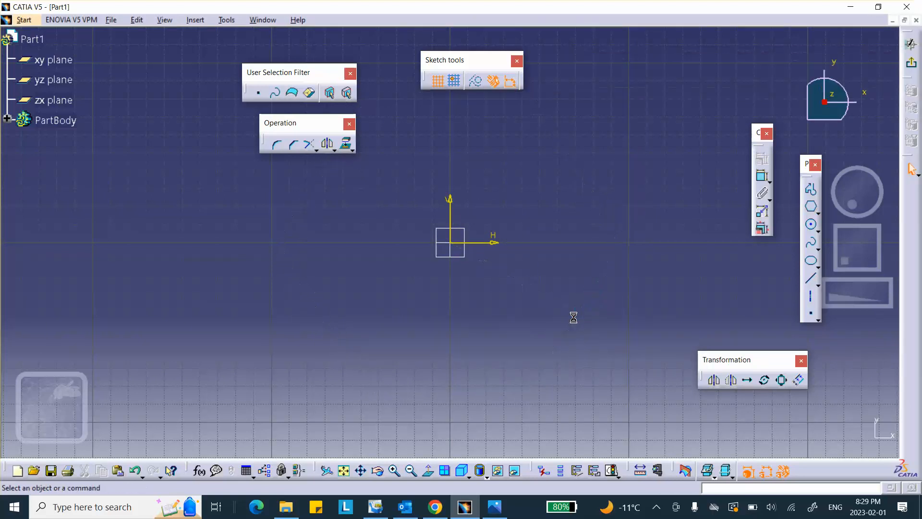
pyautogui.click(817, 212)
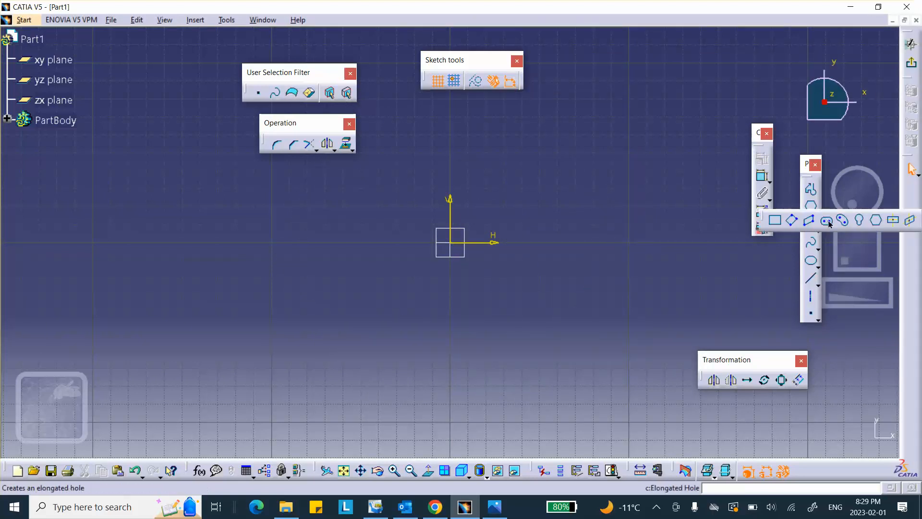
pyautogui.click(893, 221)
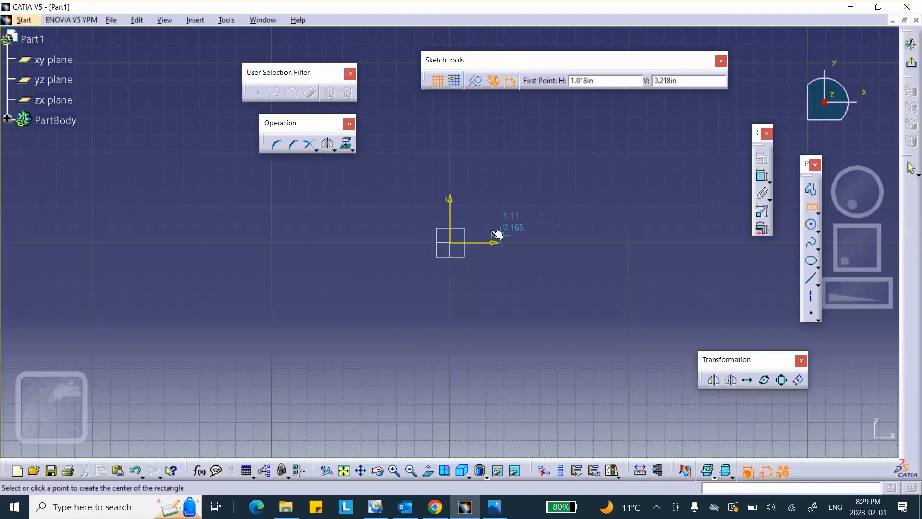
pyautogui.click(455, 246)
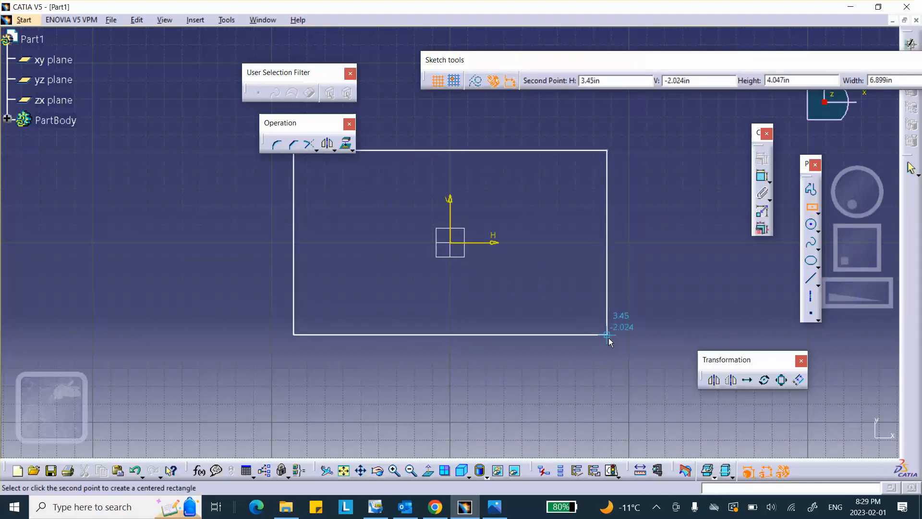
pyautogui.click(609, 338)
# Step: Constrain the rectangle to 3 in wide and 2 in tall
pyautogui.click(761, 175)
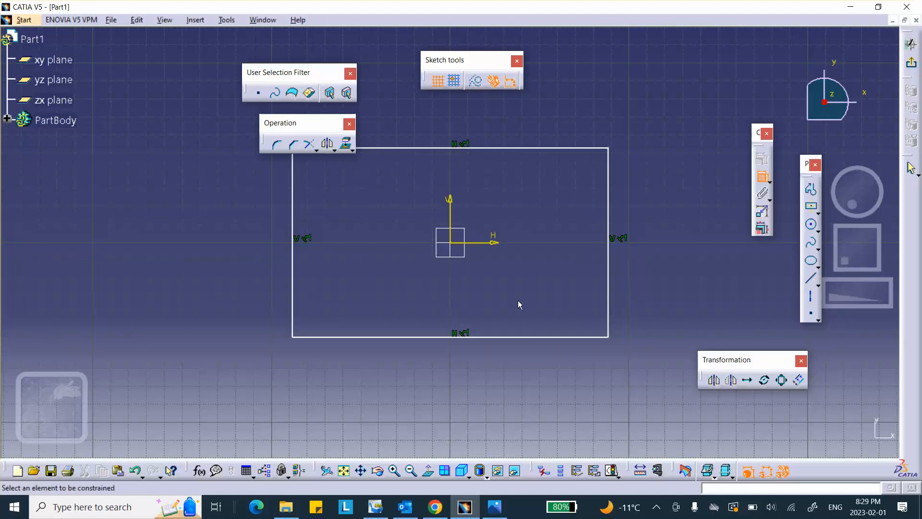
pyautogui.click(444, 337)
pyautogui.click(443, 357)
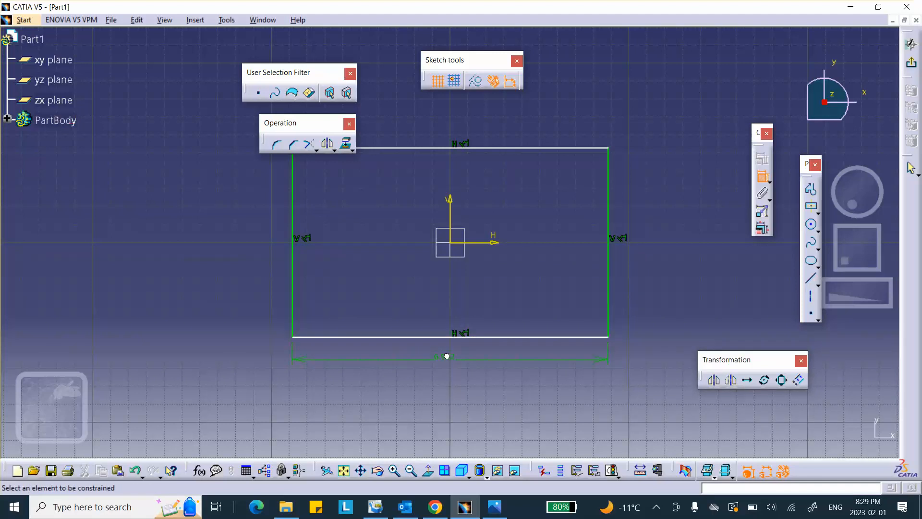
pyautogui.doubleClick(447, 358)
pyautogui.write('3')
pyautogui.press('Return')
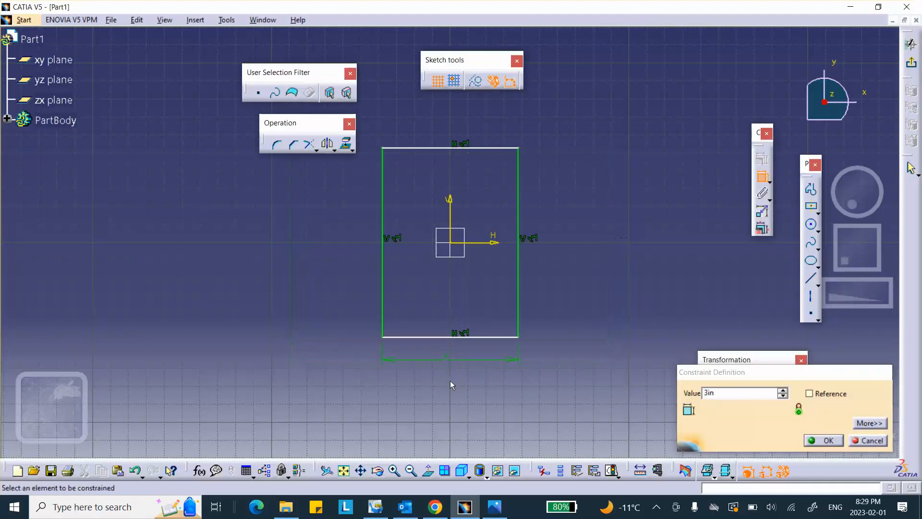
pyautogui.click(518, 274)
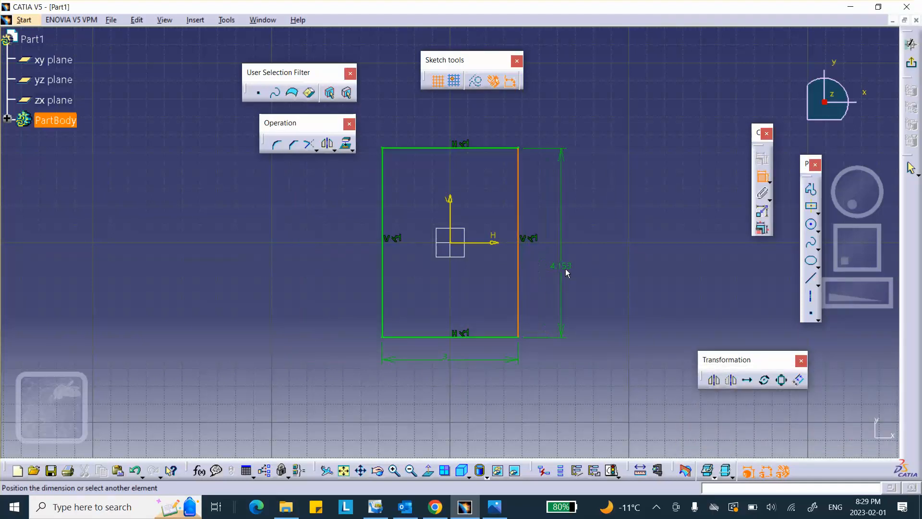
pyautogui.click(573, 271)
pyautogui.doubleClick(573, 271)
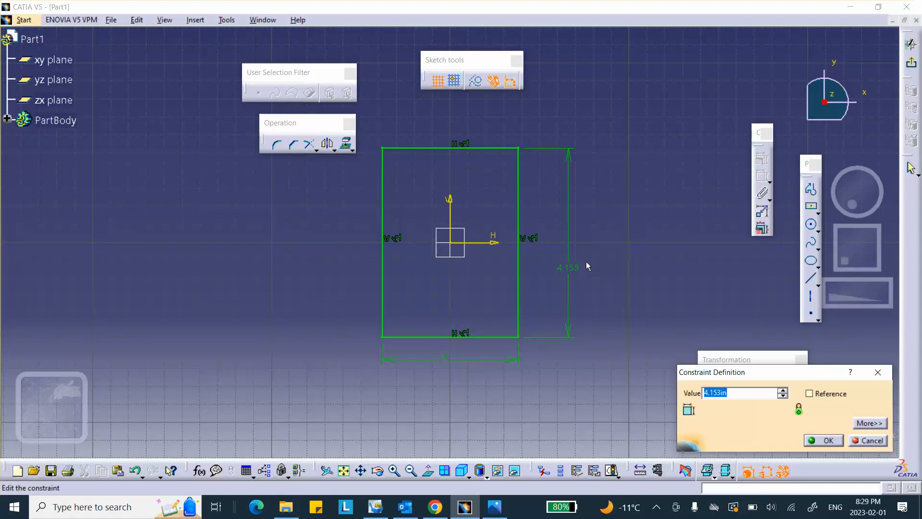
pyautogui.write('2')
pyautogui.click(827, 440)
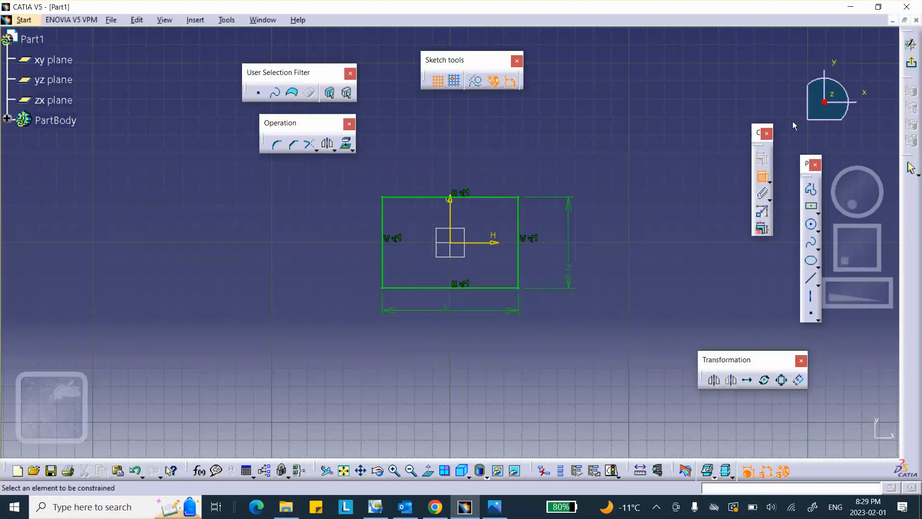
# Step: Exit the Sketcher and bring up the reference drawing in Photos
pyautogui.click(911, 45)
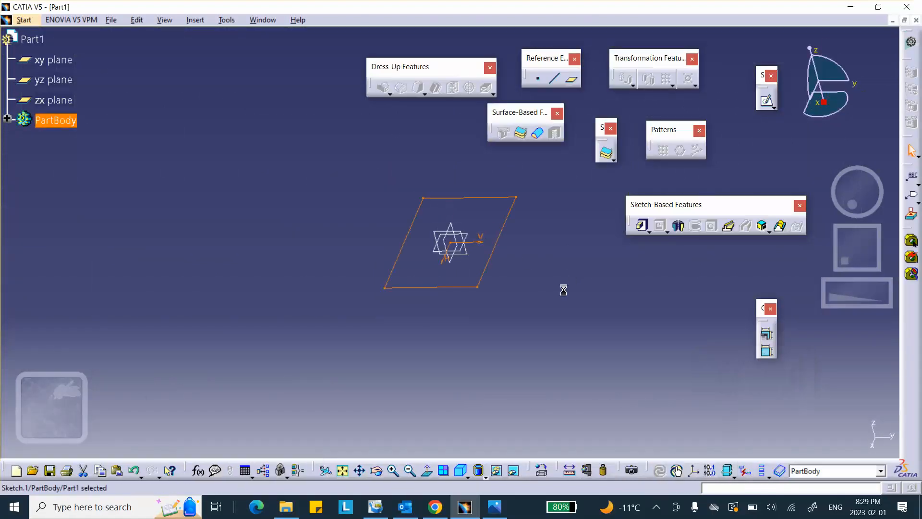
pyautogui.click(494, 507)
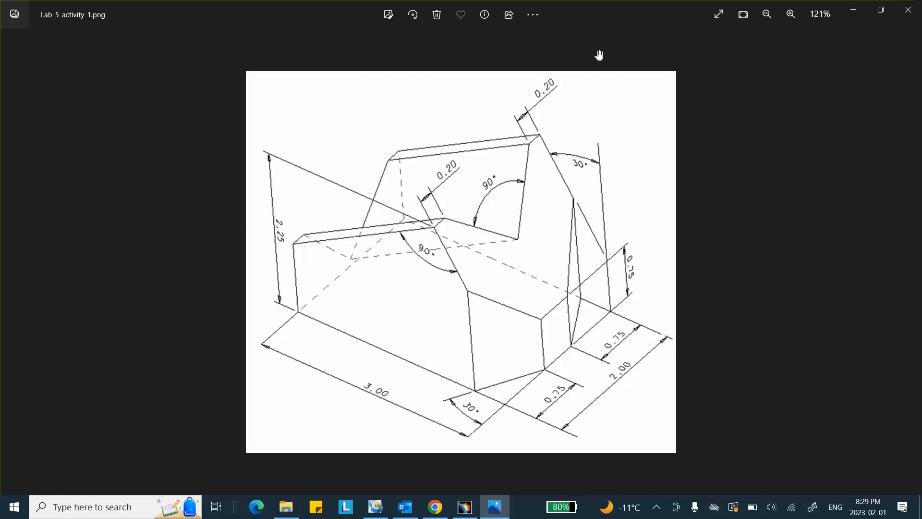
# Step: Pad the 3 × 2 in rectangle to 2.25 in and start a sketch on its top face
pyautogui.click(464, 507)
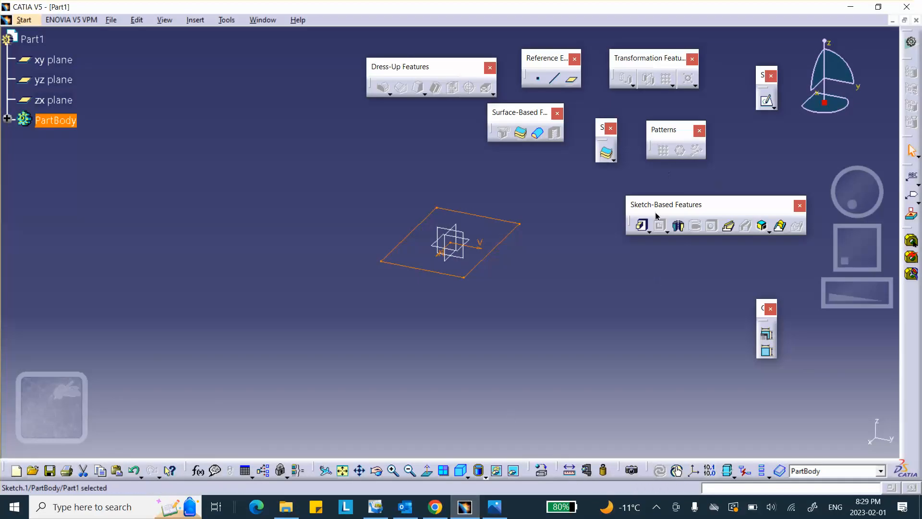
pyautogui.click(643, 226)
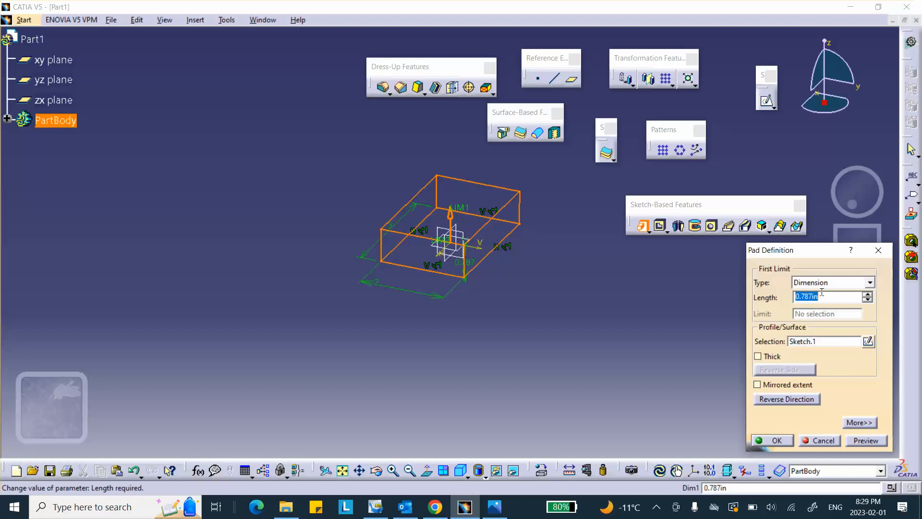
pyautogui.write('2')
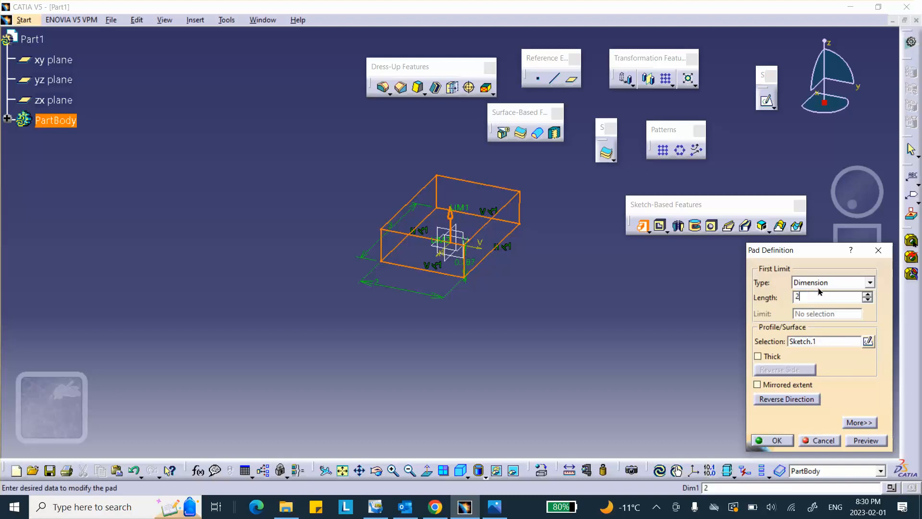
pyautogui.write('.2')
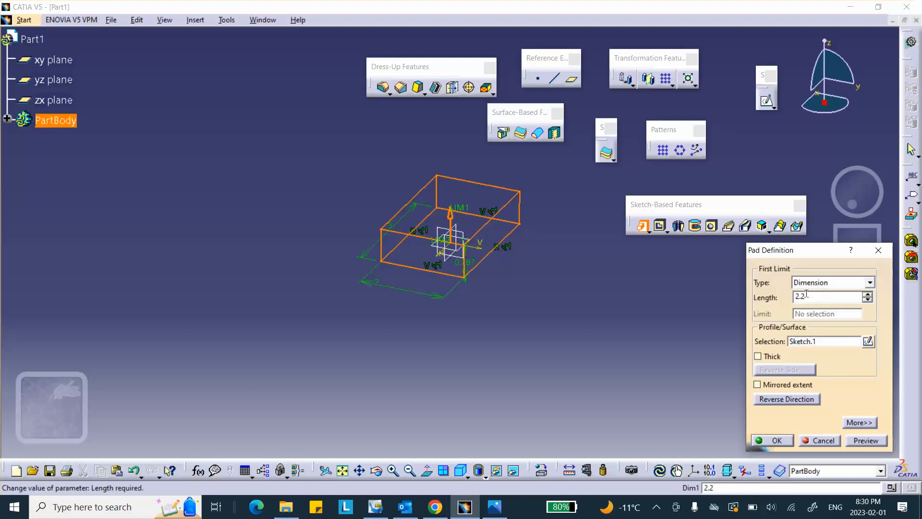
pyautogui.write('5')
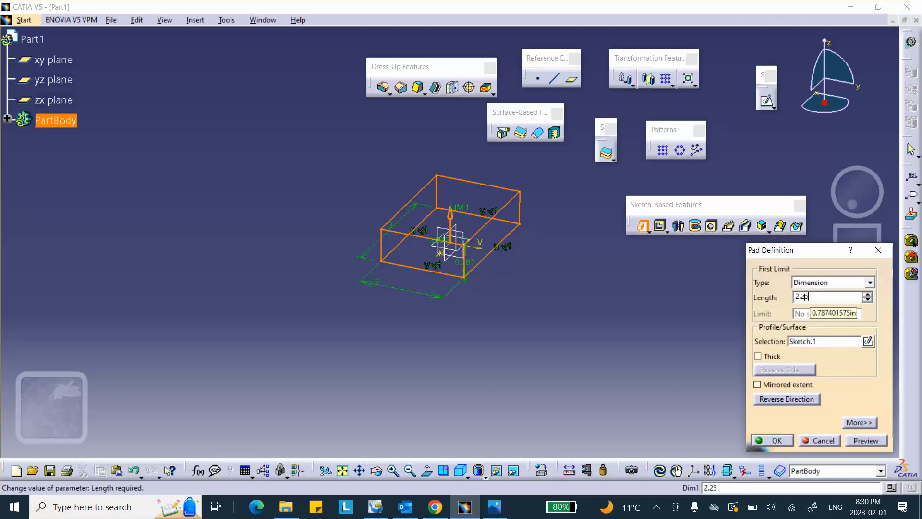
pyautogui.click(769, 440)
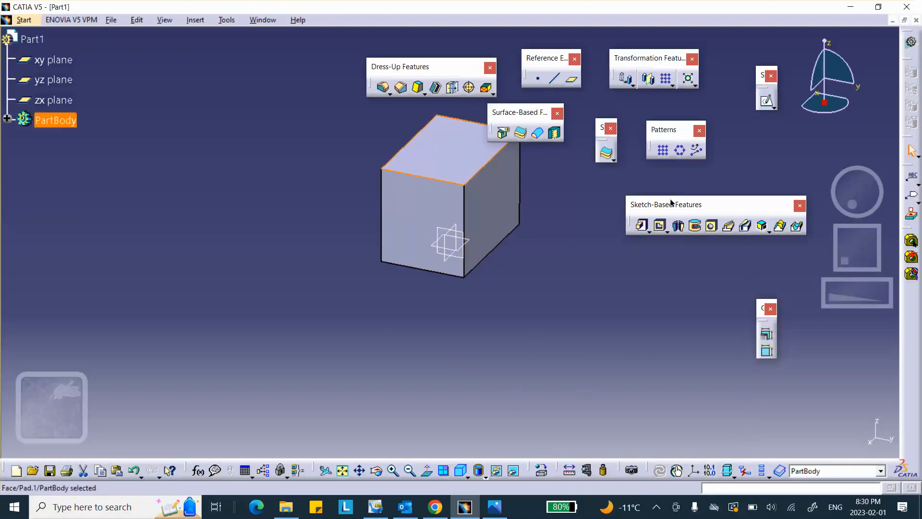
pyautogui.click(434, 146)
pyautogui.click(760, 107)
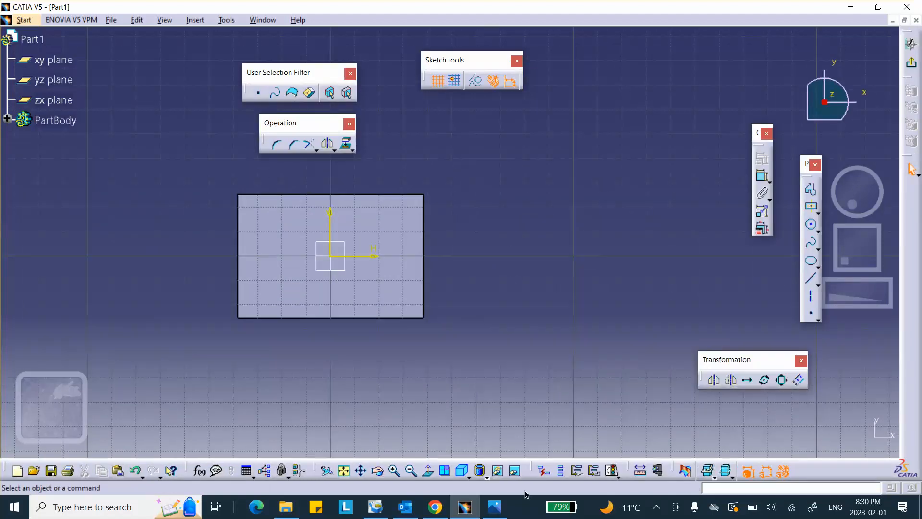
pyautogui.click(491, 504)
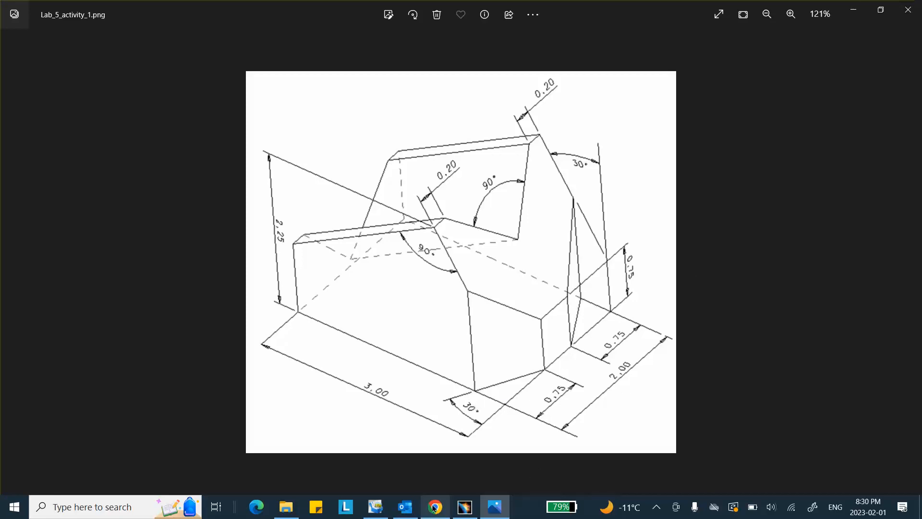
pyautogui.click(466, 508)
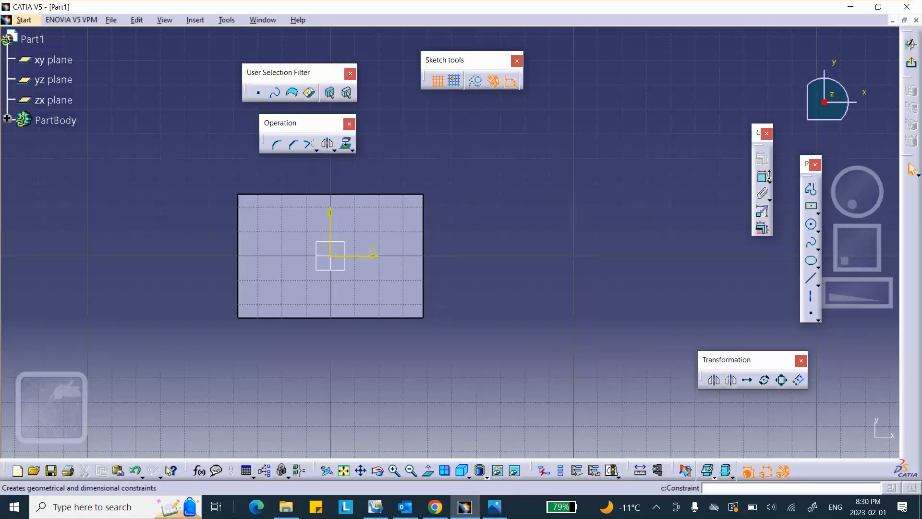
# Step: Draw a centred rectangle left of the origin on the top face and select its left line
pyautogui.click(810, 206)
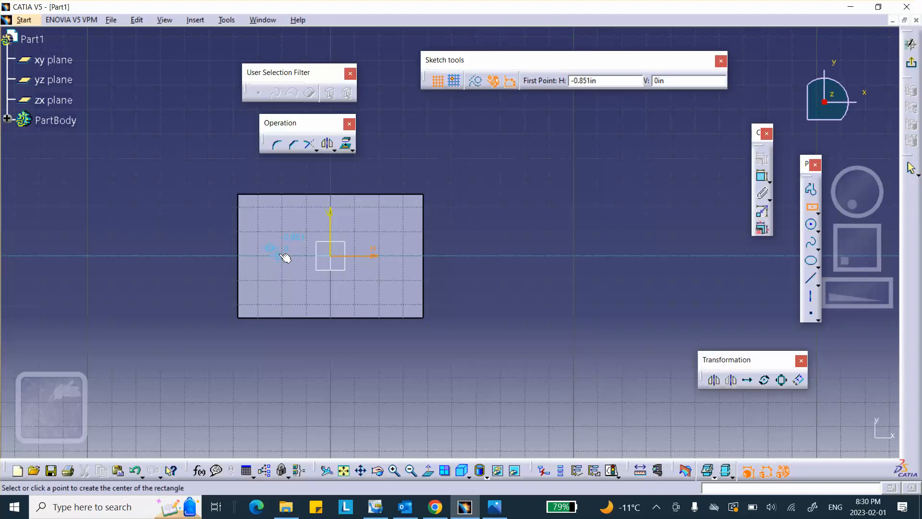
pyautogui.click(300, 258)
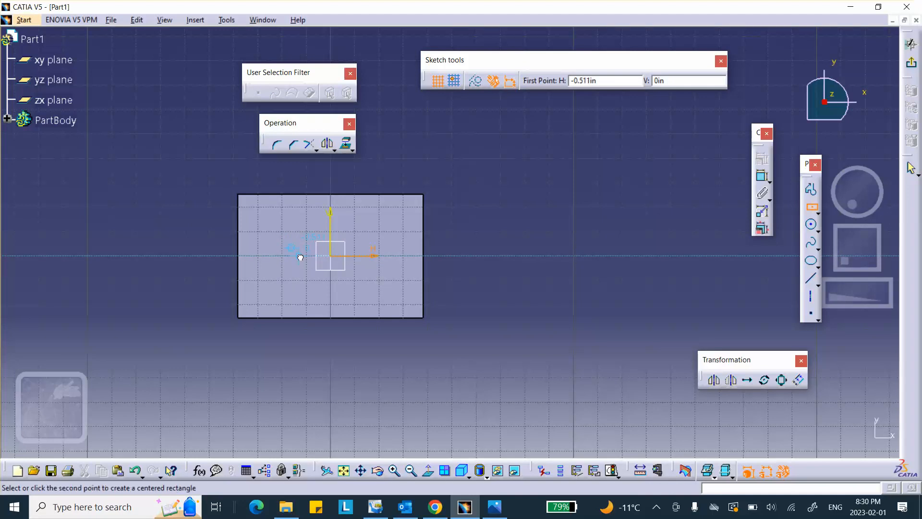
pyautogui.click(371, 335)
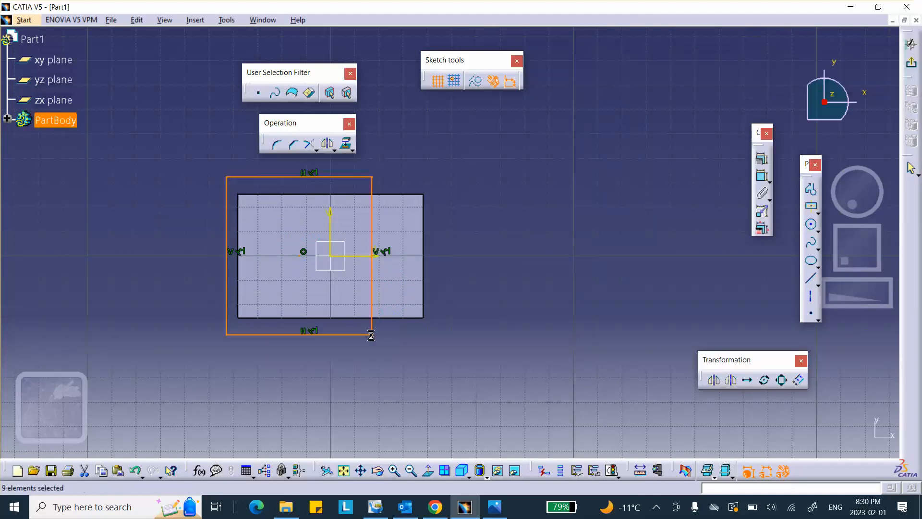
pyautogui.click(583, 278)
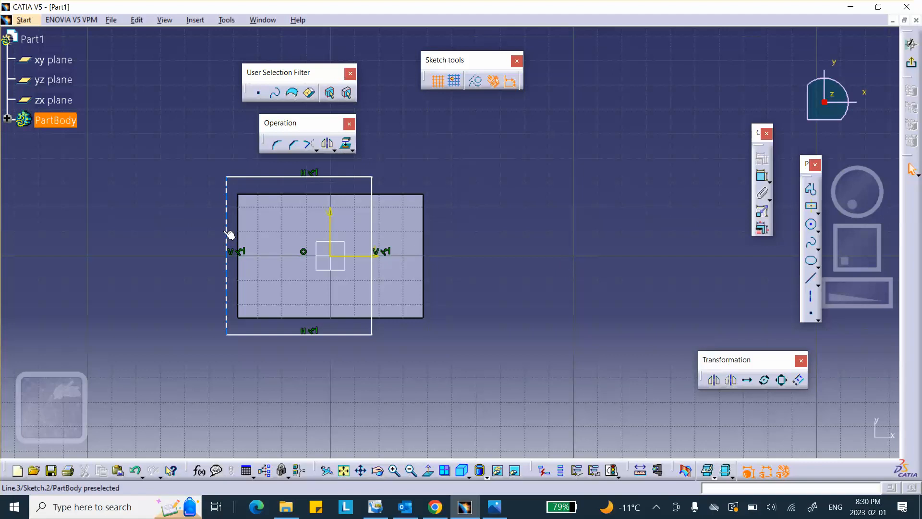
pyautogui.click(226, 234)
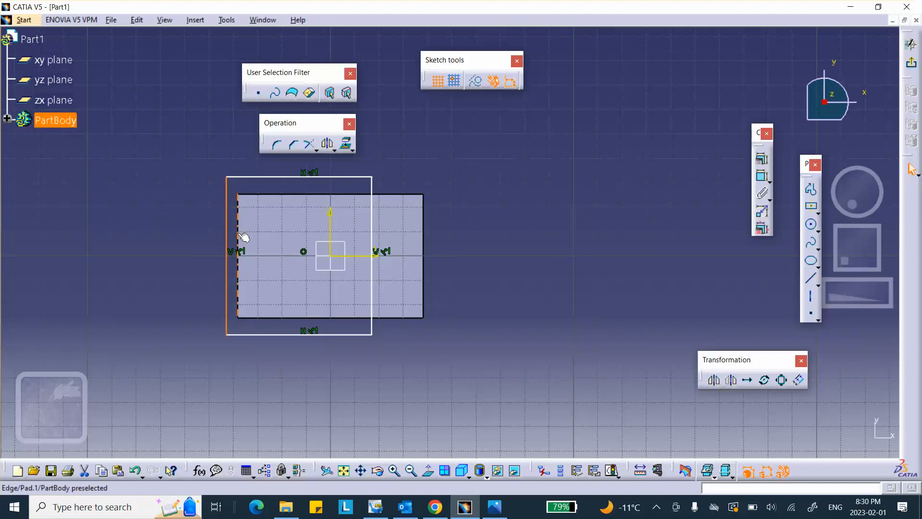
pyautogui.click(239, 234)
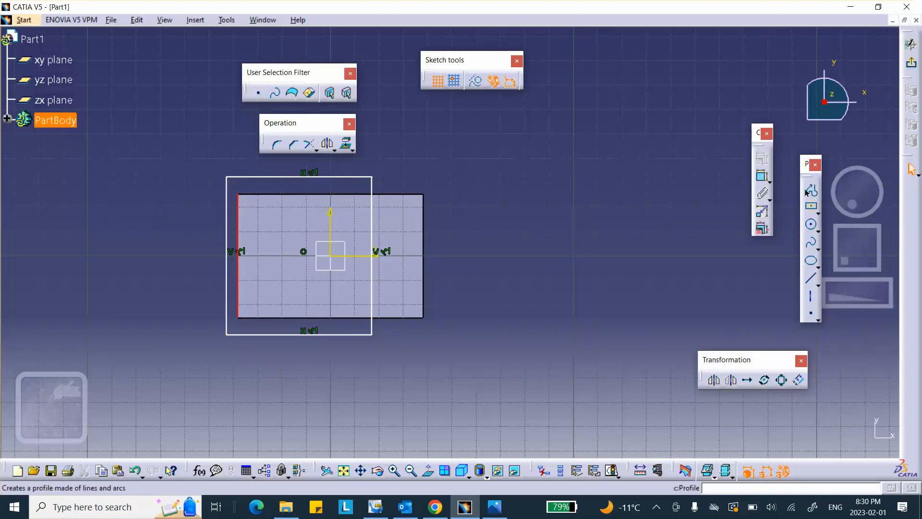
pyautogui.click(587, 284)
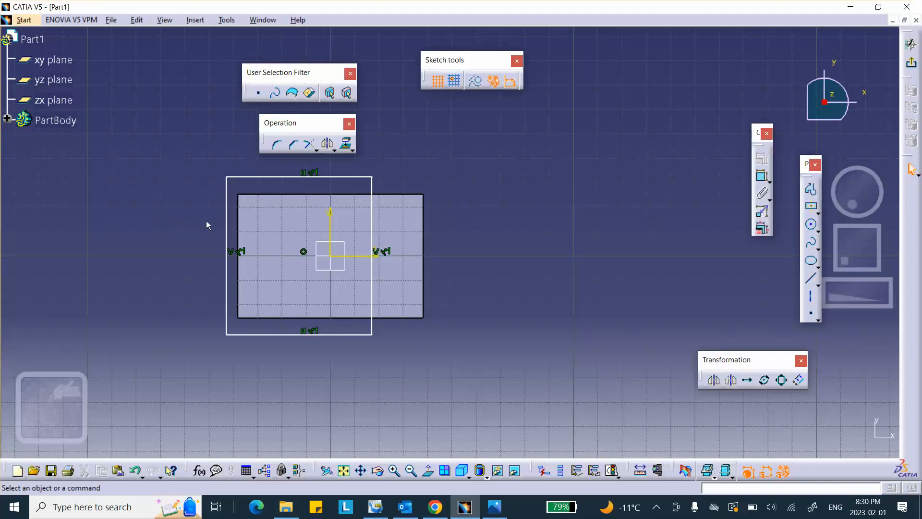
pyautogui.click(234, 228)
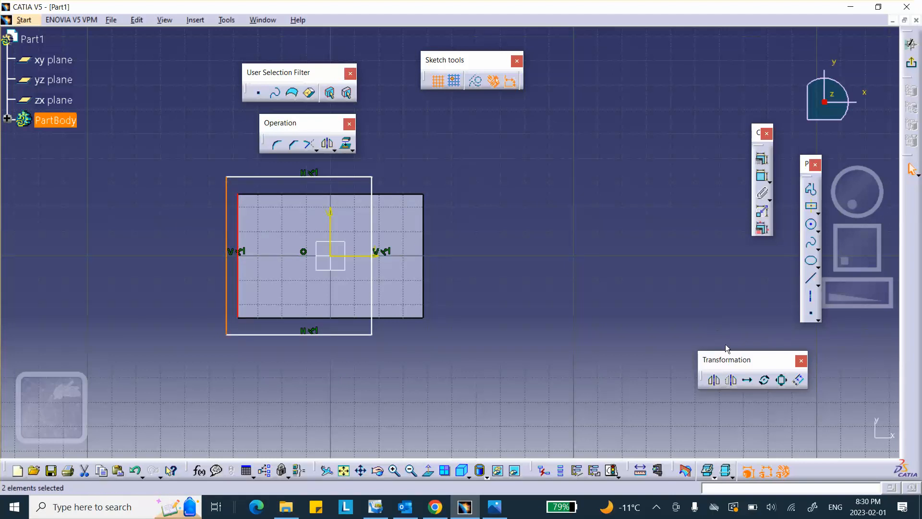
# Step: Make the sketch rectangle's left and right lines coincide with the pad's edges
pyautogui.click(762, 158)
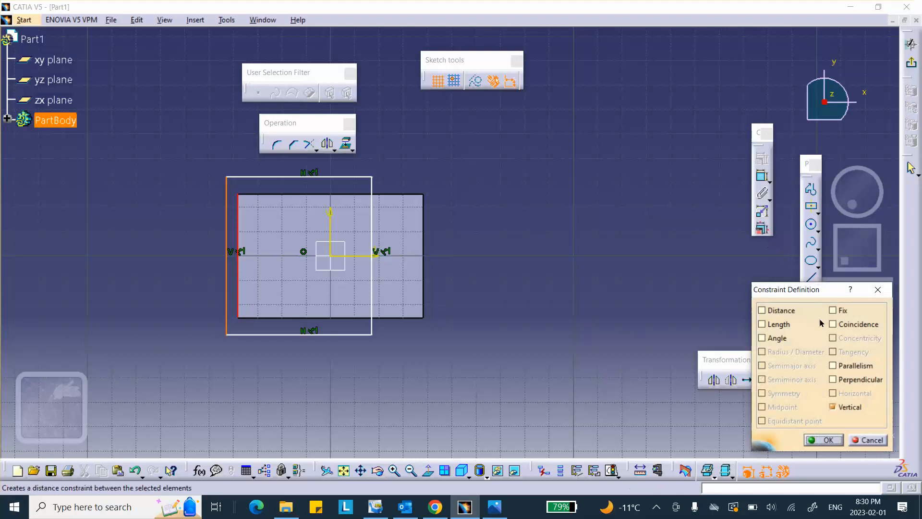
pyautogui.click(832, 324)
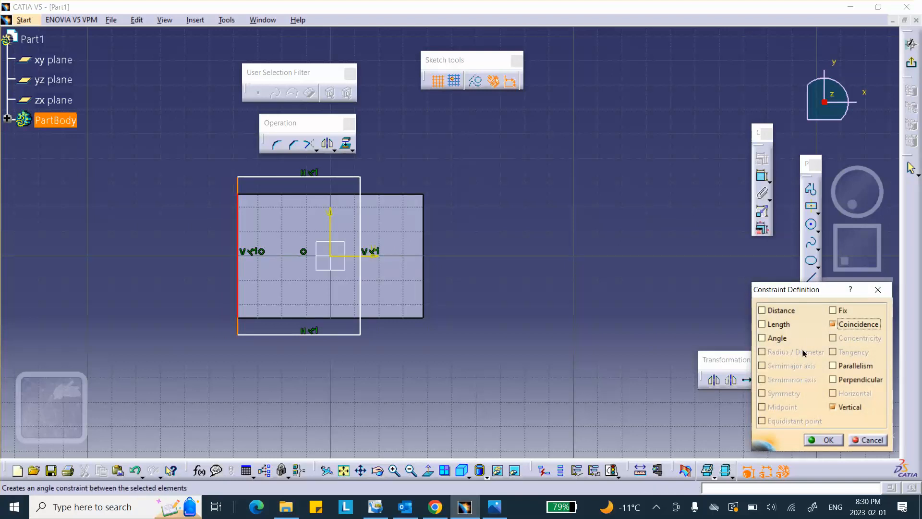
pyautogui.click(822, 439)
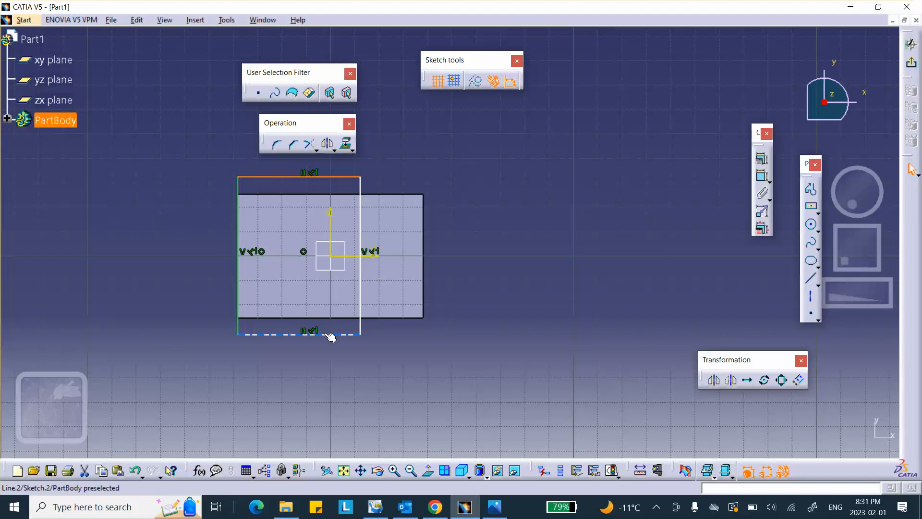
pyautogui.keyDown('ctrl'); pyautogui.click(331, 337); pyautogui.keyUp('ctrl')
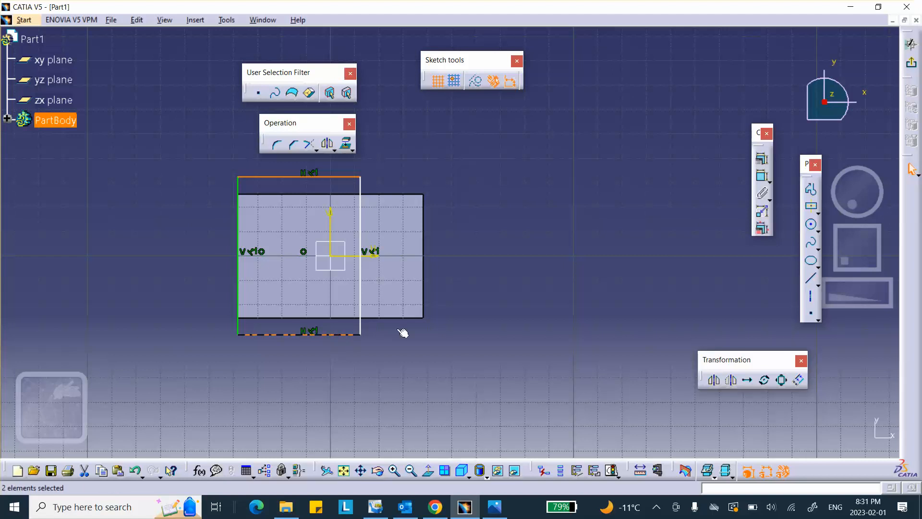
pyautogui.click(492, 321)
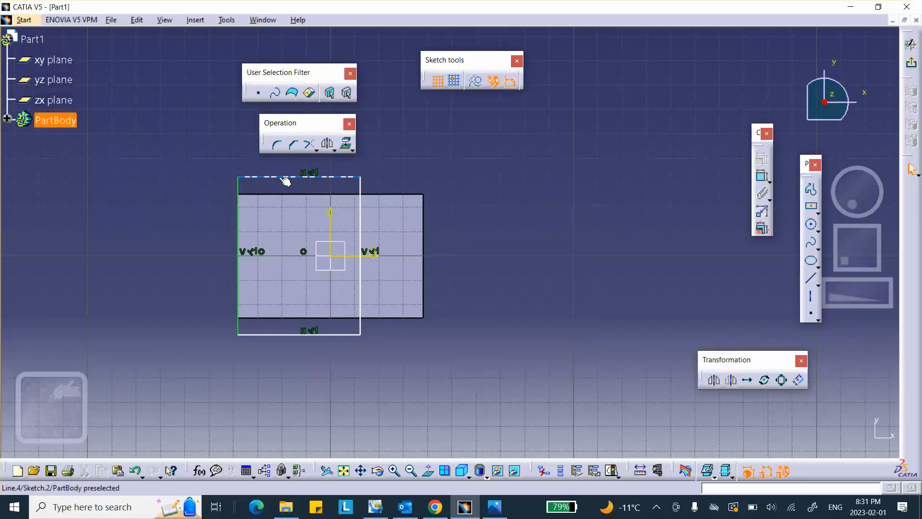
pyautogui.click(361, 189)
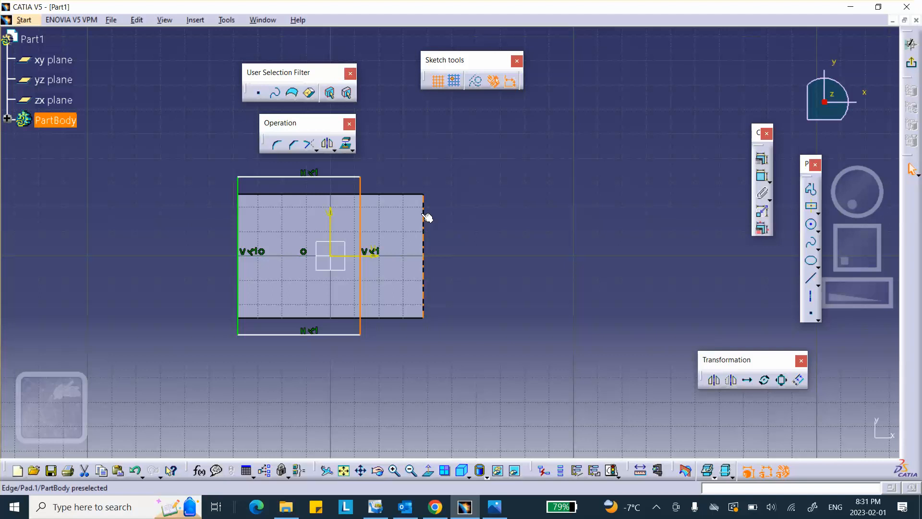
pyautogui.keyDown('ctrl'); pyautogui.click(423, 216); pyautogui.keyUp('ctrl')
pyautogui.click(763, 161)
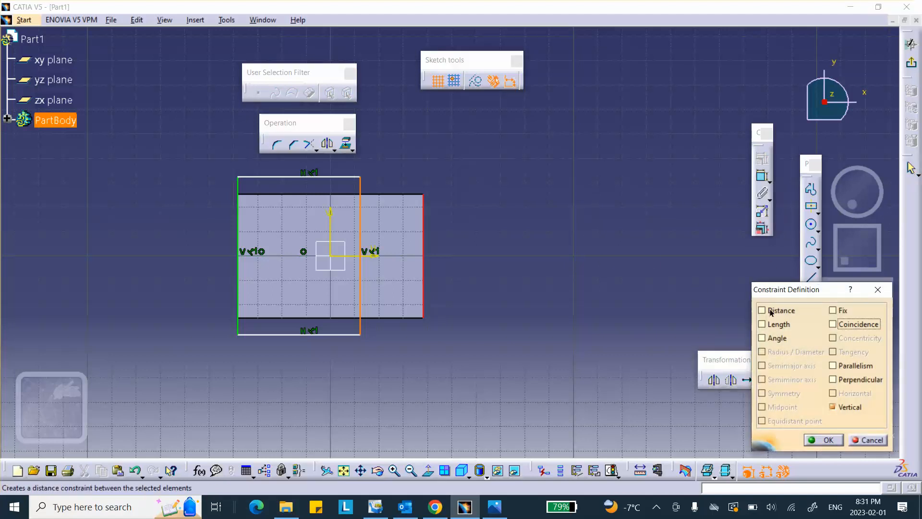
pyautogui.click(833, 324)
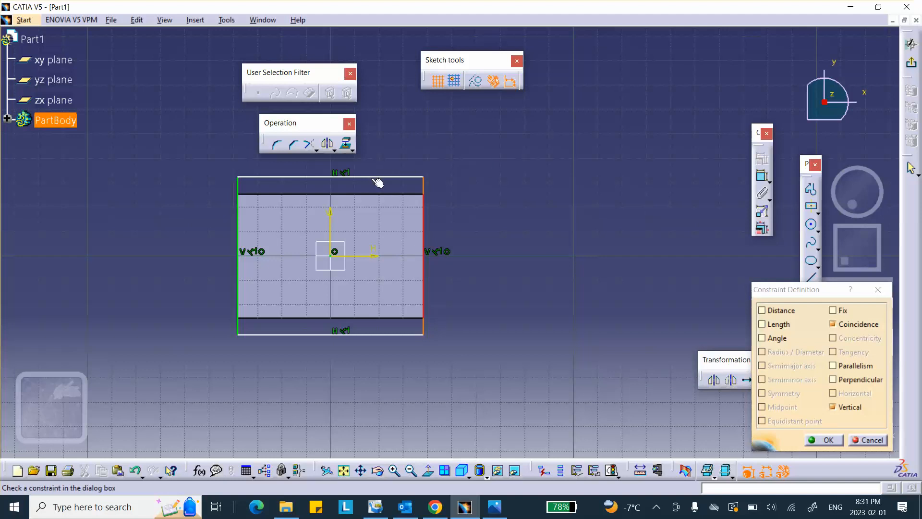
pyautogui.click(824, 440)
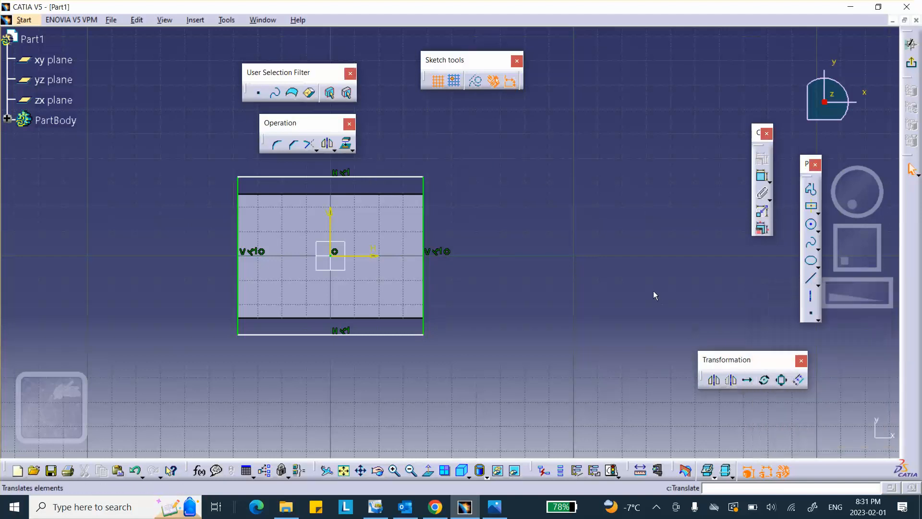
# Step: Make the sketch's top line coincide with the pad's top edge
pyautogui.click(384, 177)
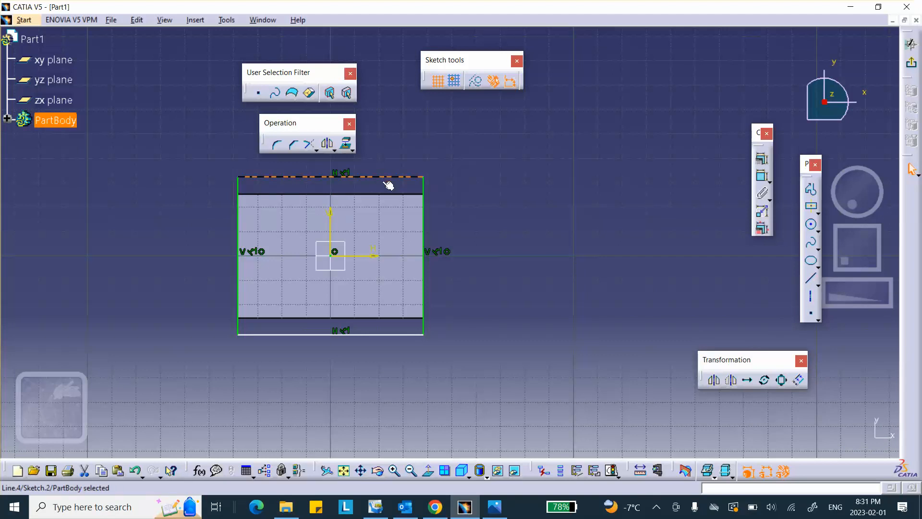
pyautogui.keyDown('ctrl'); pyautogui.click(369, 195); pyautogui.keyUp('ctrl')
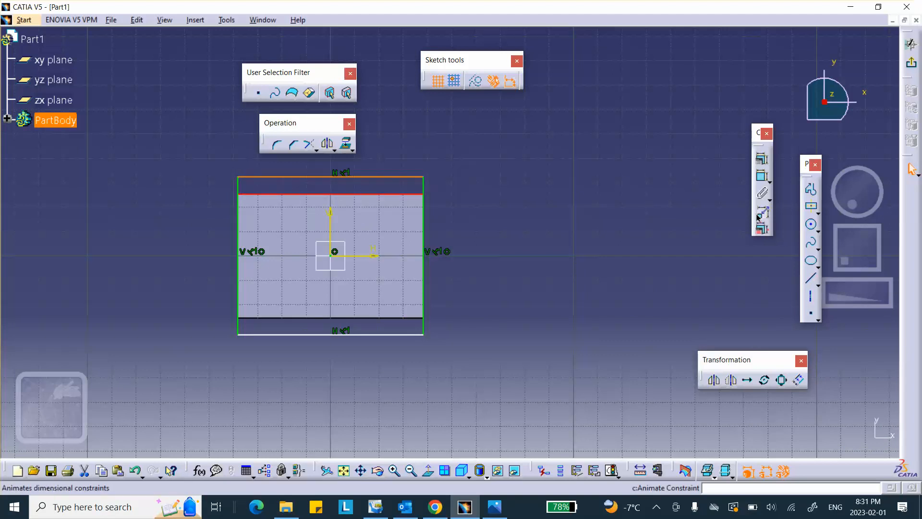
pyautogui.click(759, 176)
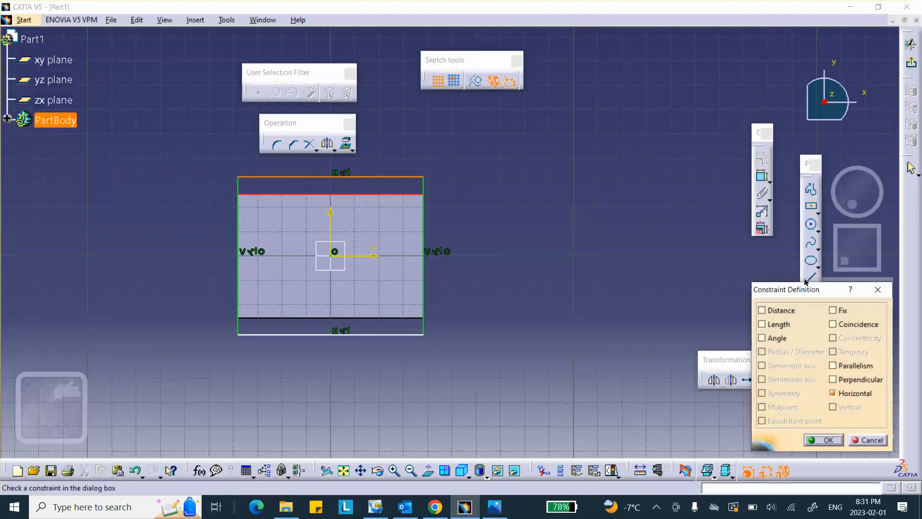
pyautogui.click(833, 325)
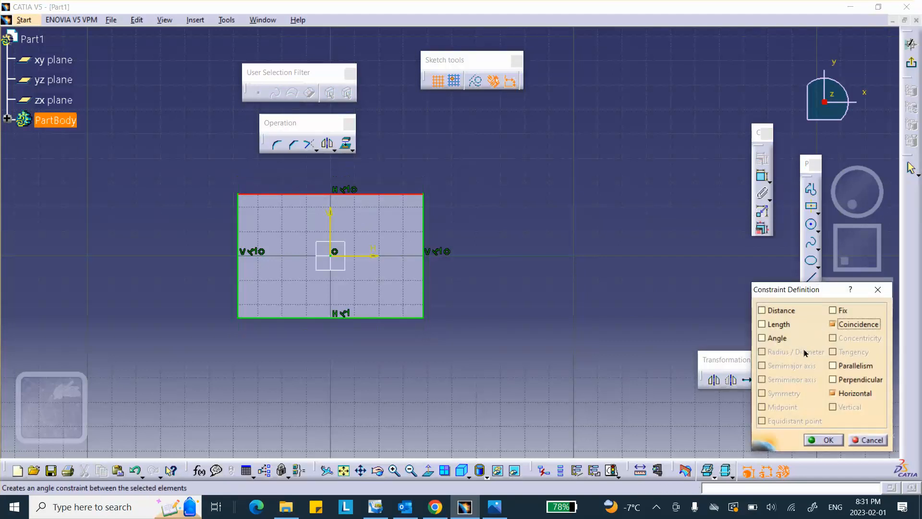
pyautogui.click(824, 440)
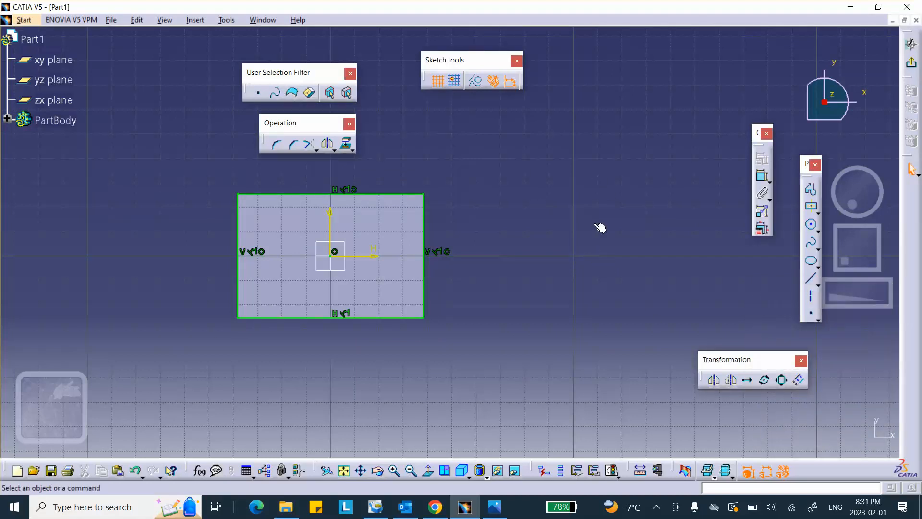
pyautogui.click(576, 243)
pyautogui.moveTo(551, 199)
pyautogui.mouseDown(button='middle')
pyautogui.moveTo(576, 243)
pyautogui.moveTo(573, 203)
pyautogui.mouseUp(button='middle')
pyautogui.moveTo(572, 189); pyautogui.dragTo(575, 133, button='middle')
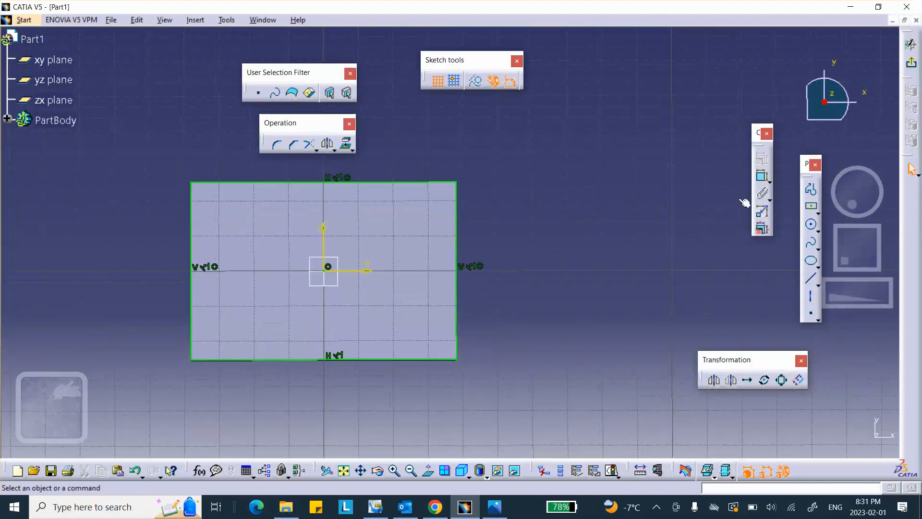
# Step: Draw a diagonal line across the rectangle's top-right corner
pyautogui.click(811, 280)
pyautogui.click(403, 155)
pyautogui.click(475, 222)
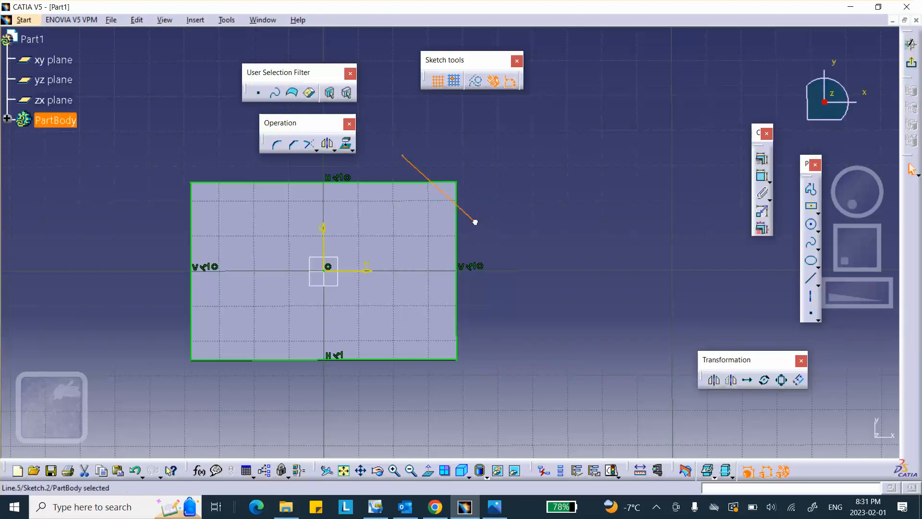
pyautogui.click(571, 225)
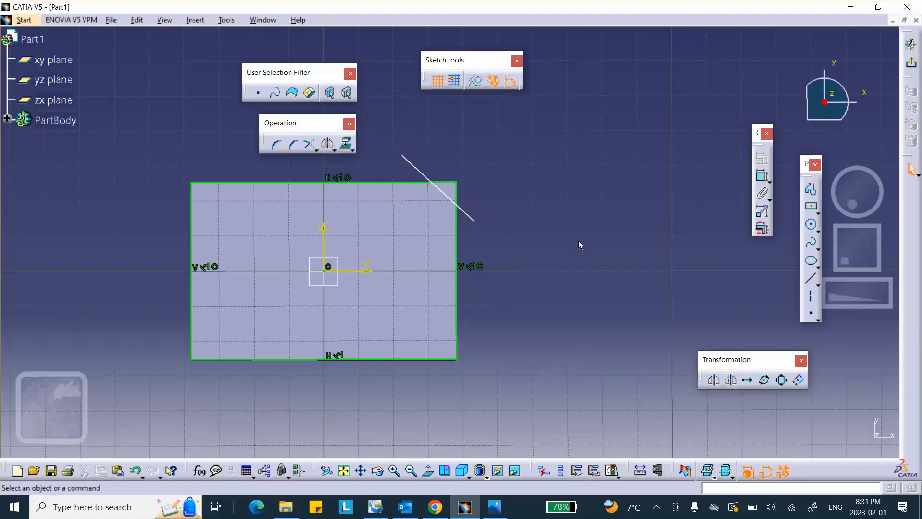
pyautogui.click(475, 222)
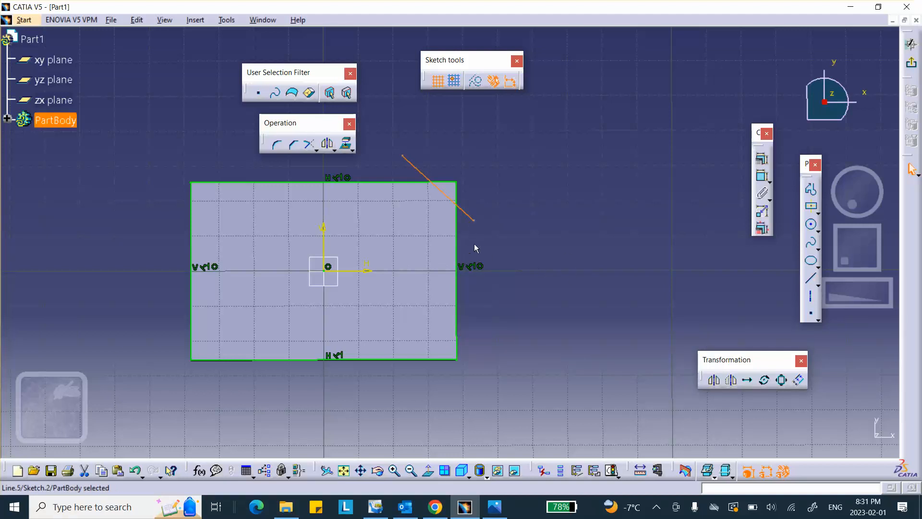
pyautogui.keyDown('ctrl'); pyautogui.click(456, 242); pyautogui.keyUp('ctrl')
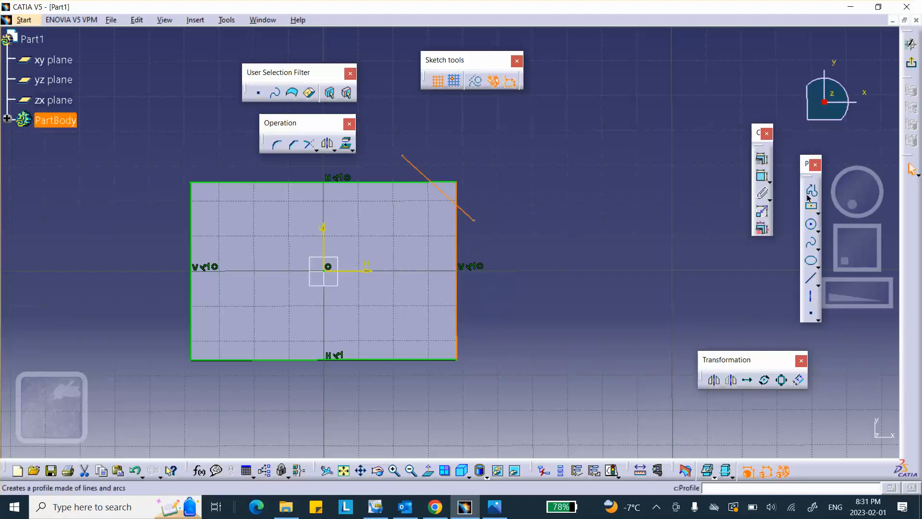
pyautogui.click(762, 159)
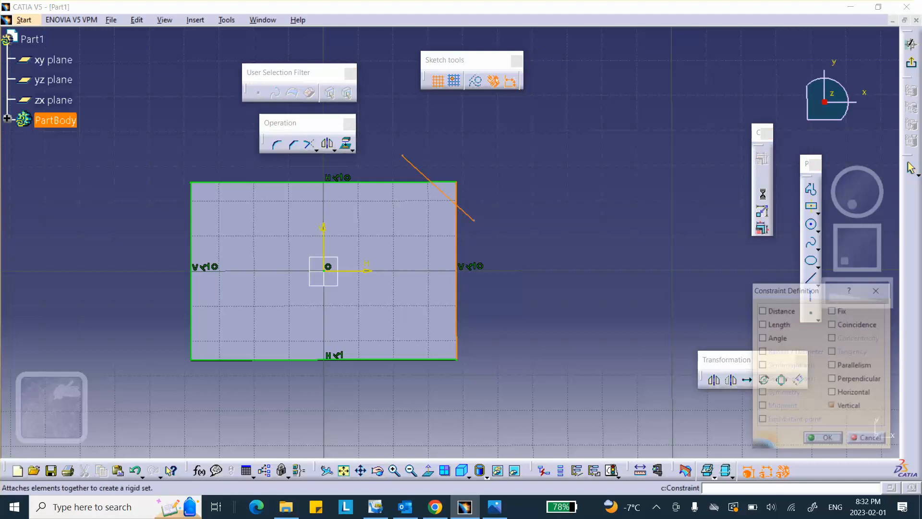
pyautogui.click(832, 323)
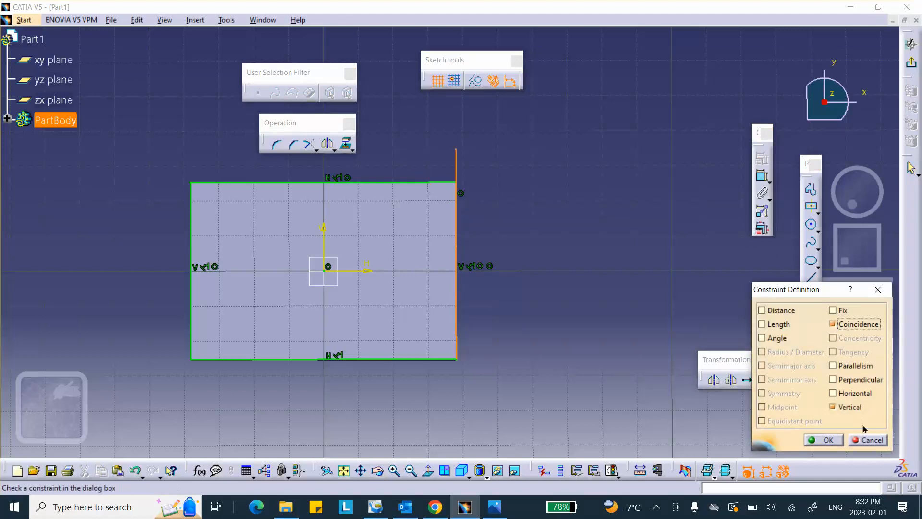
pyautogui.click(869, 440)
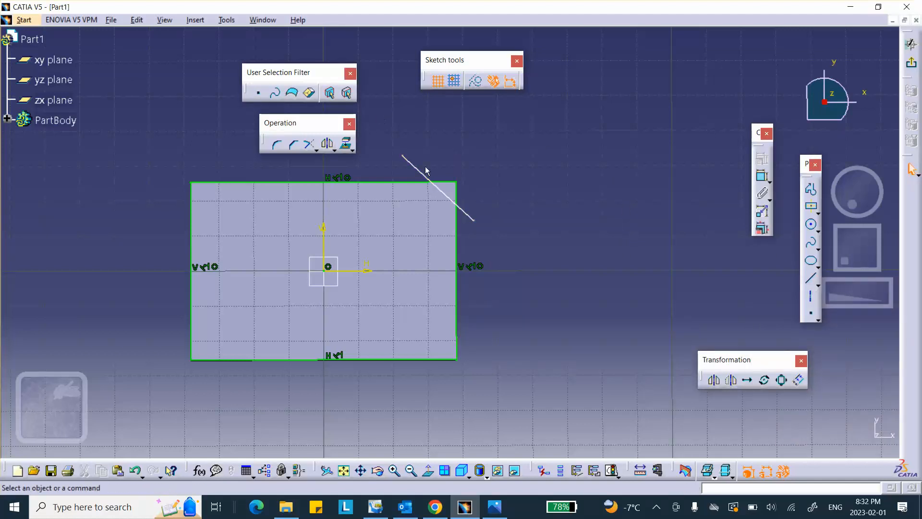
# Step: Make the diagonal's upper endpoint coincident with the rectangle's top edge
pyautogui.click(404, 157)
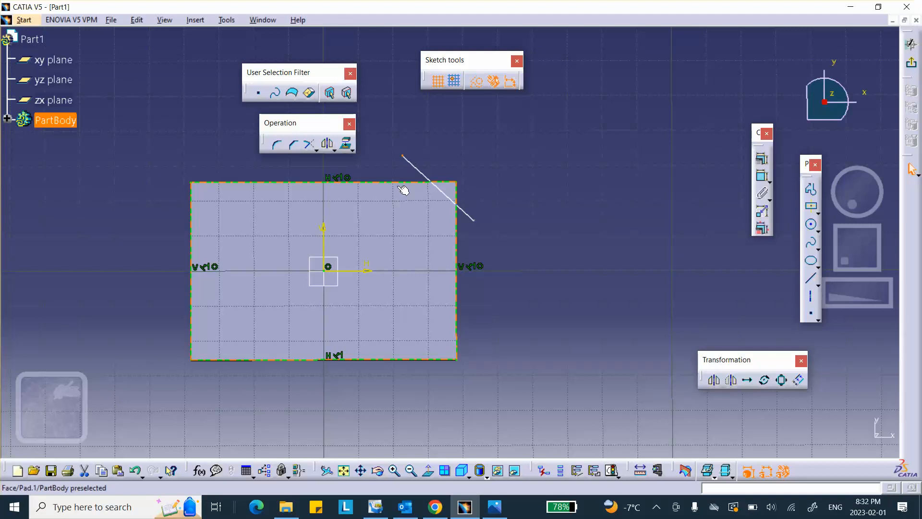
pyautogui.keyDown('ctrl'); pyautogui.click(403, 183); pyautogui.keyUp('ctrl')
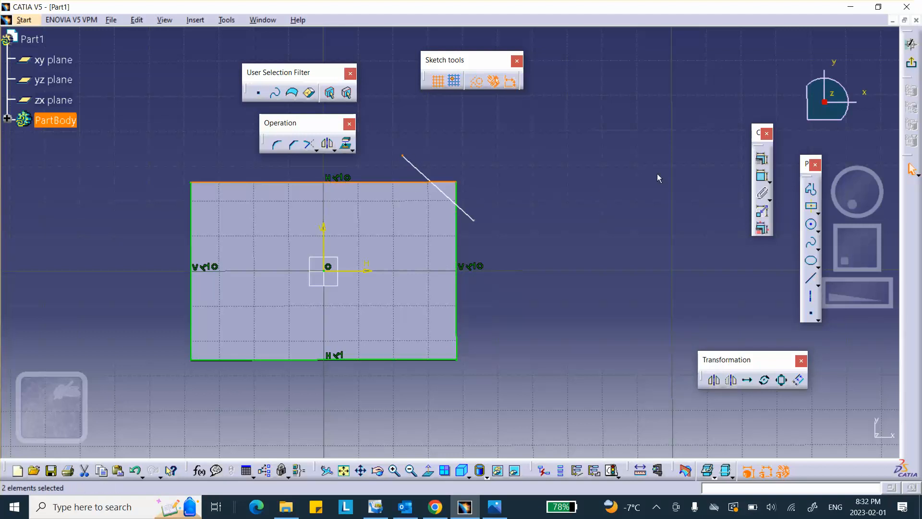
pyautogui.click(761, 160)
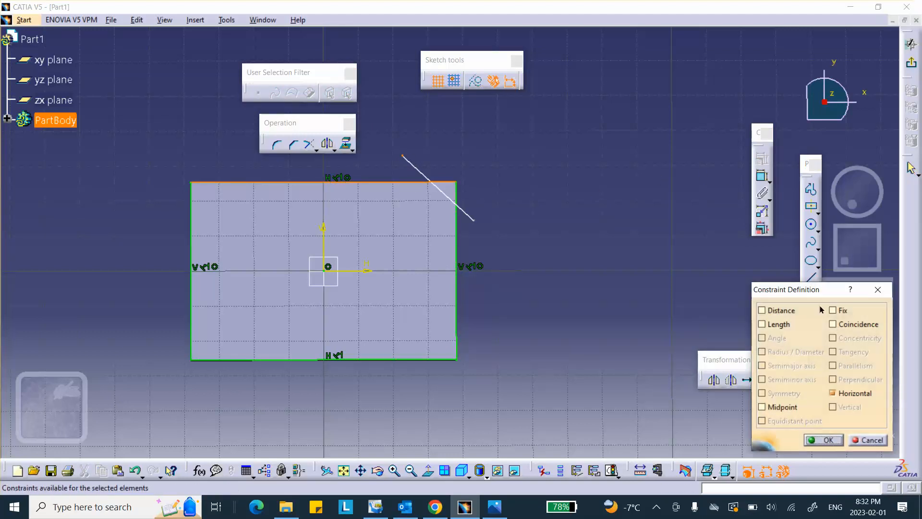
pyautogui.click(832, 325)
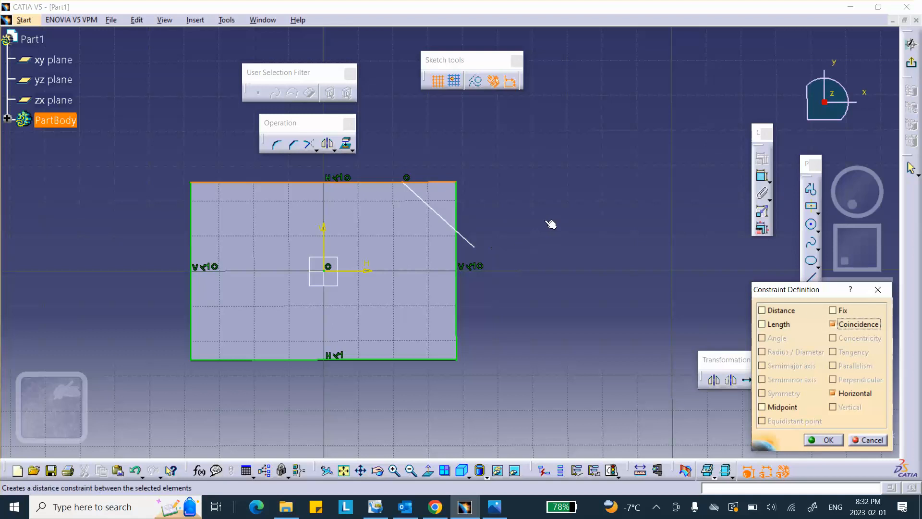
pyautogui.click(824, 439)
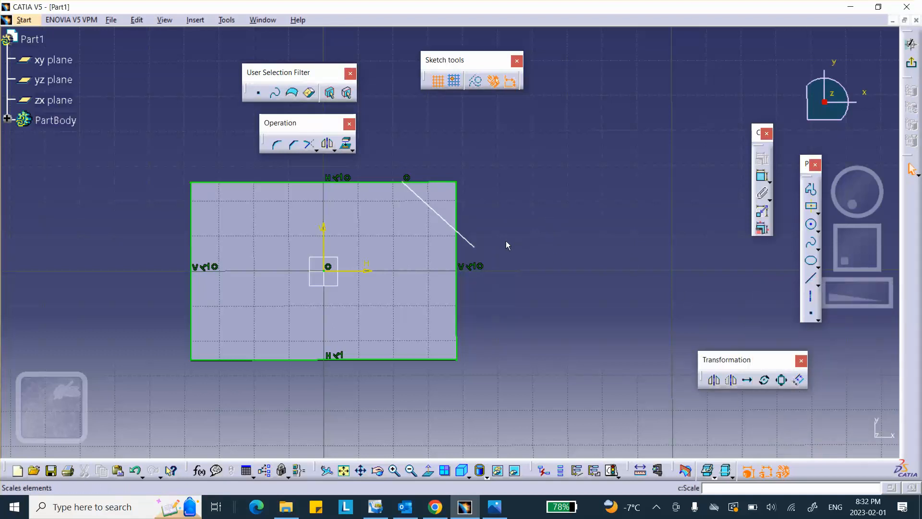
# Step: Make the diagonal's lower endpoint coincident with the right edge, checking the reference drawing
pyautogui.click(474, 246)
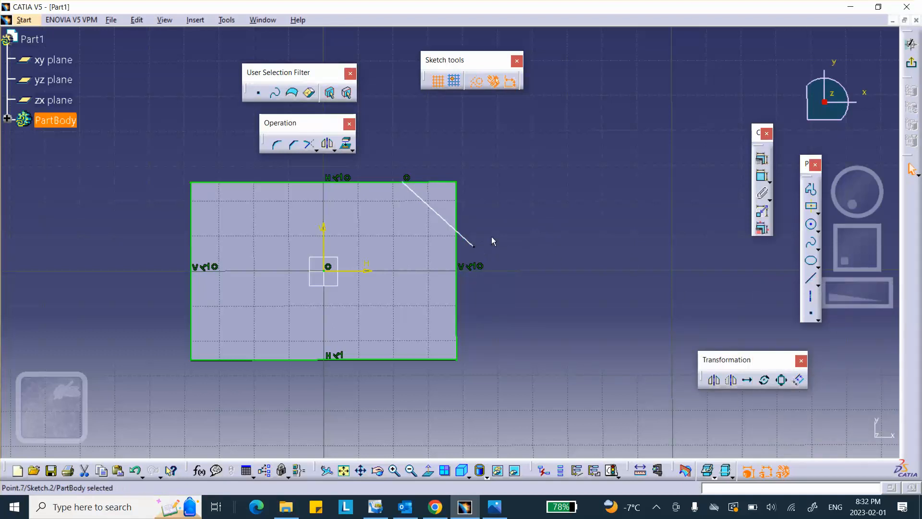
pyautogui.keyDown('ctrl'); pyautogui.click(456, 214); pyautogui.keyUp('ctrl')
pyautogui.click(762, 158)
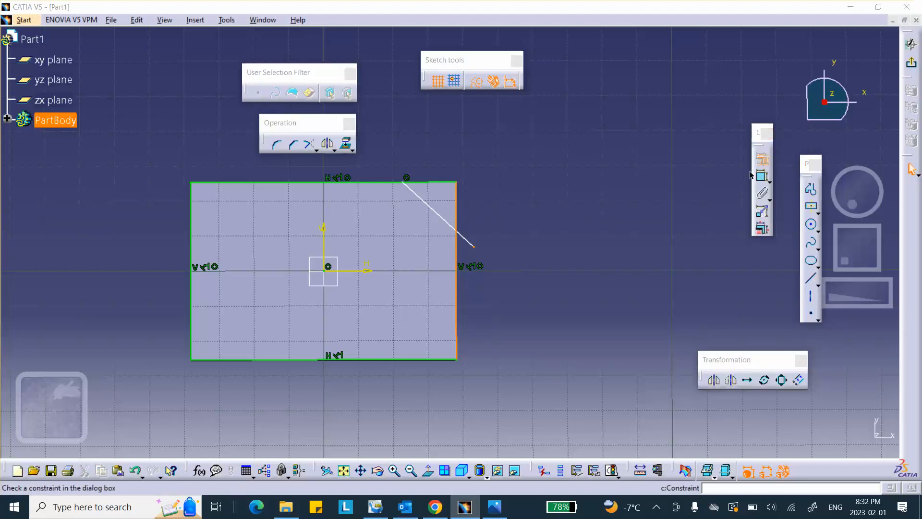
pyautogui.click(832, 324)
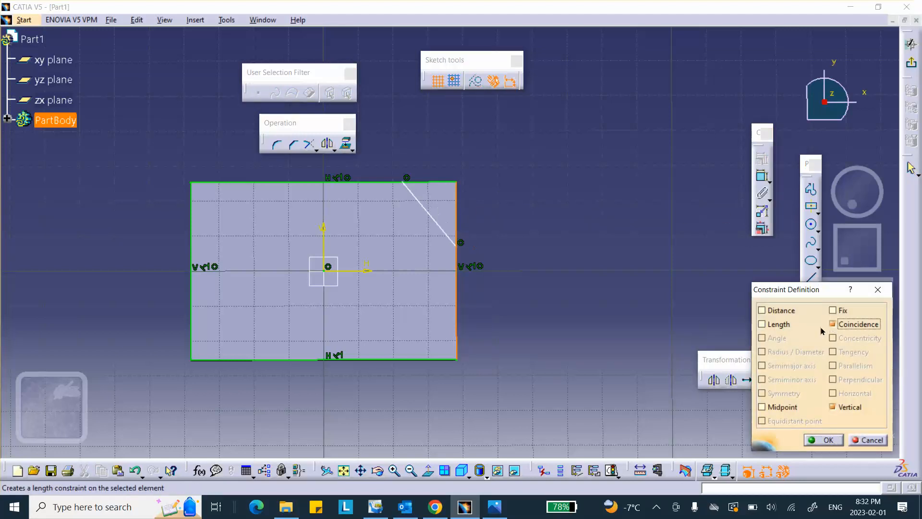
pyautogui.click(823, 440)
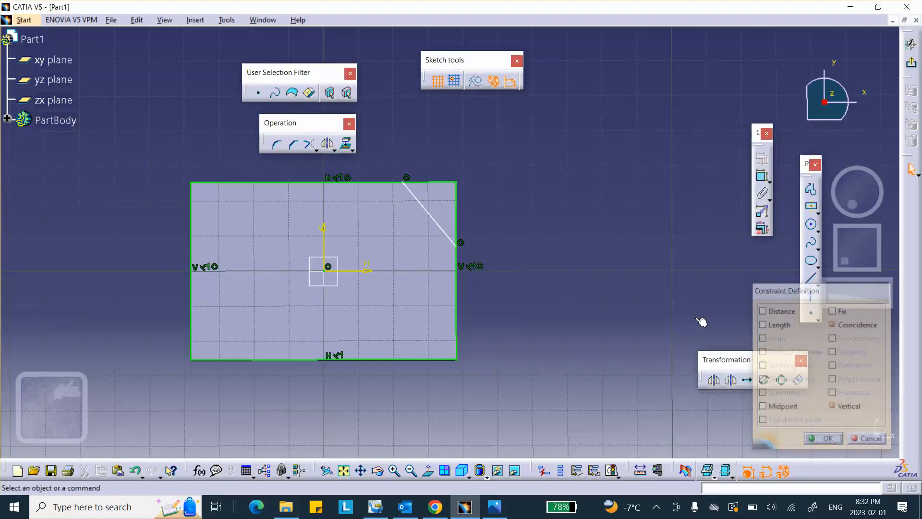
pyautogui.click(499, 513)
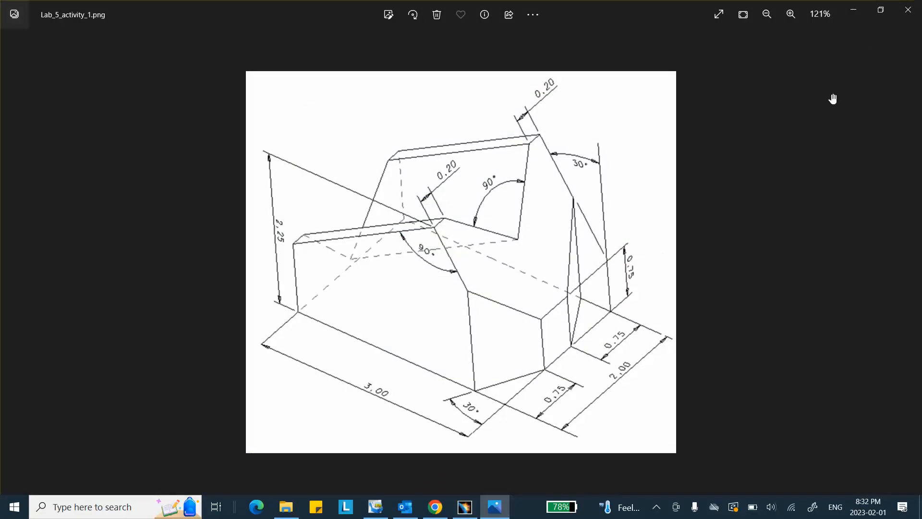
pyautogui.click(853, 10)
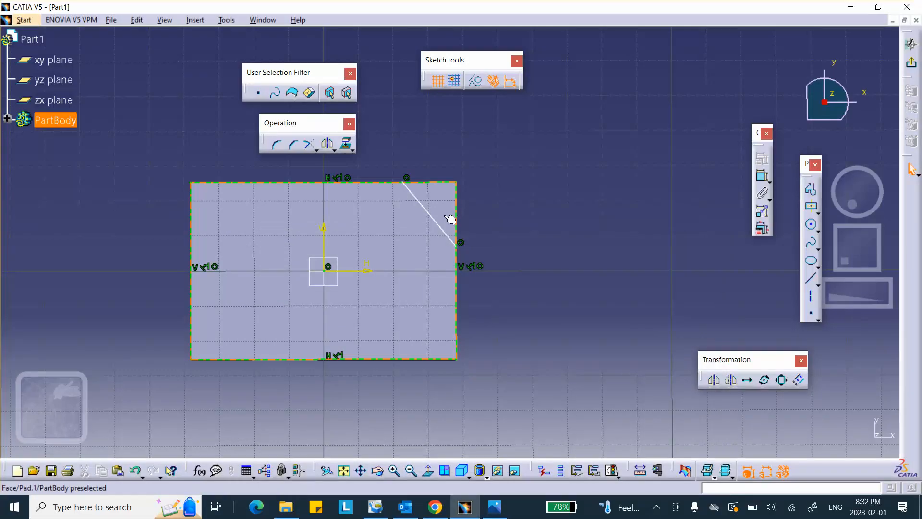
# Step: Dimension the angle between the right edge and the diagonal as 30°
pyautogui.click(765, 181)
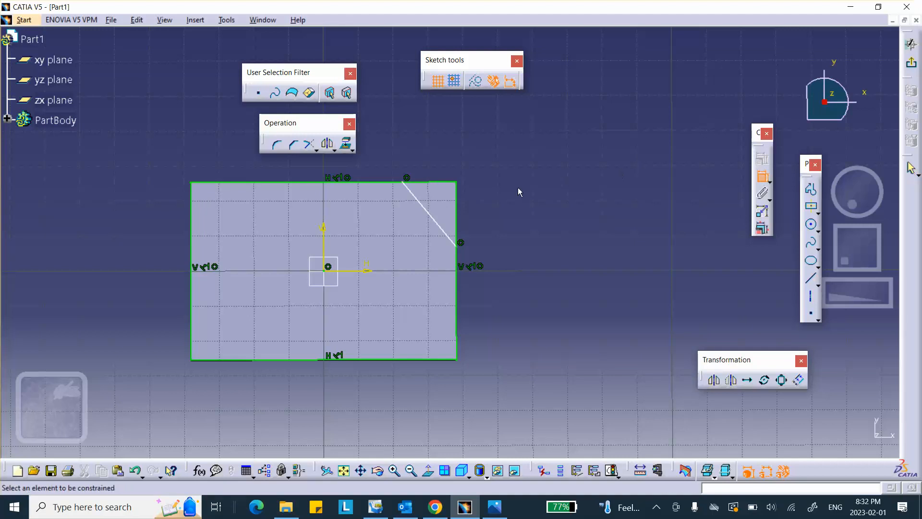
pyautogui.click(460, 223)
pyautogui.click(444, 226)
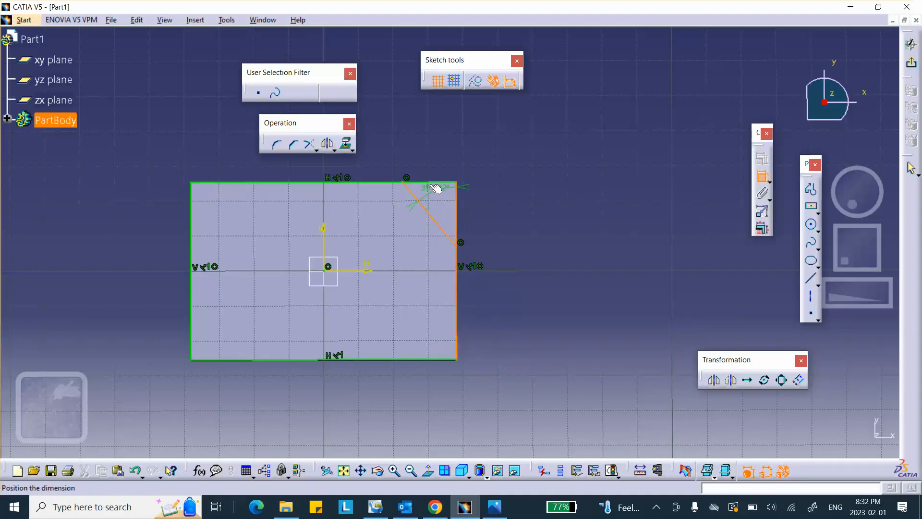
pyautogui.click(422, 155)
pyautogui.doubleClick(417, 155)
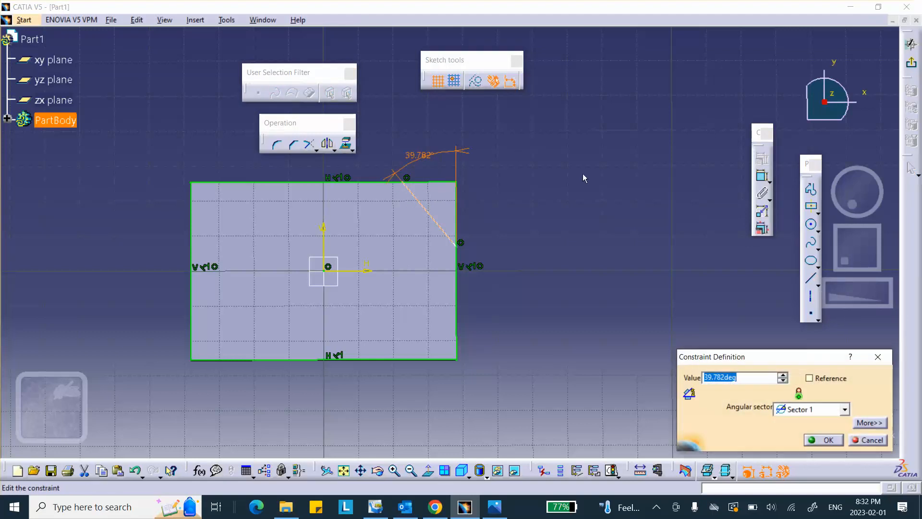
pyautogui.write('30')
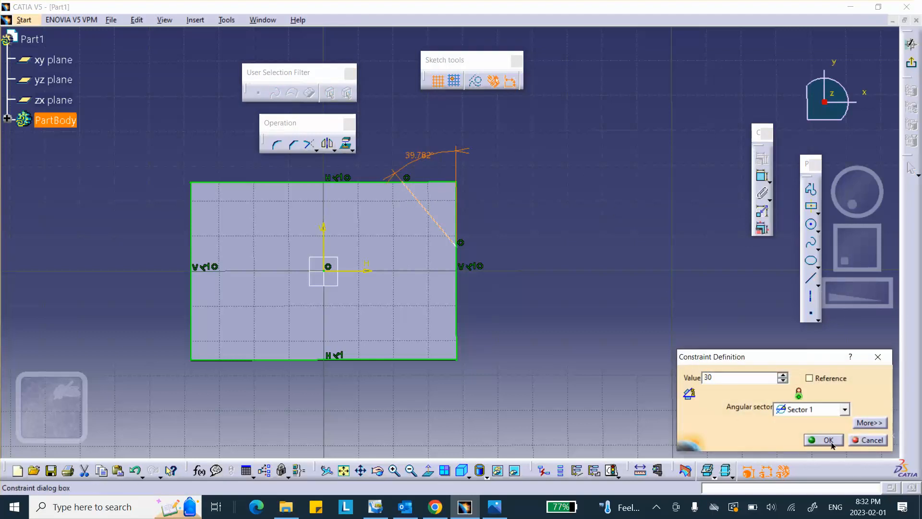
pyautogui.click(827, 439)
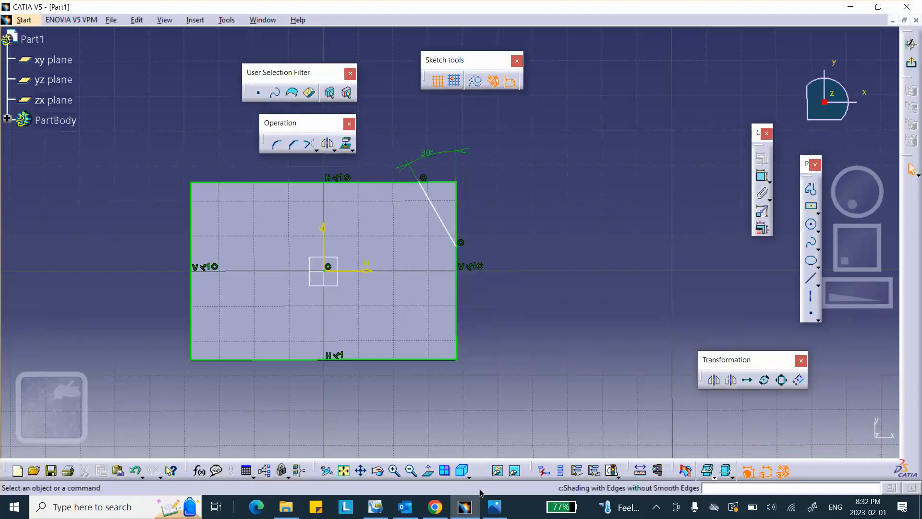
pyautogui.click(495, 508)
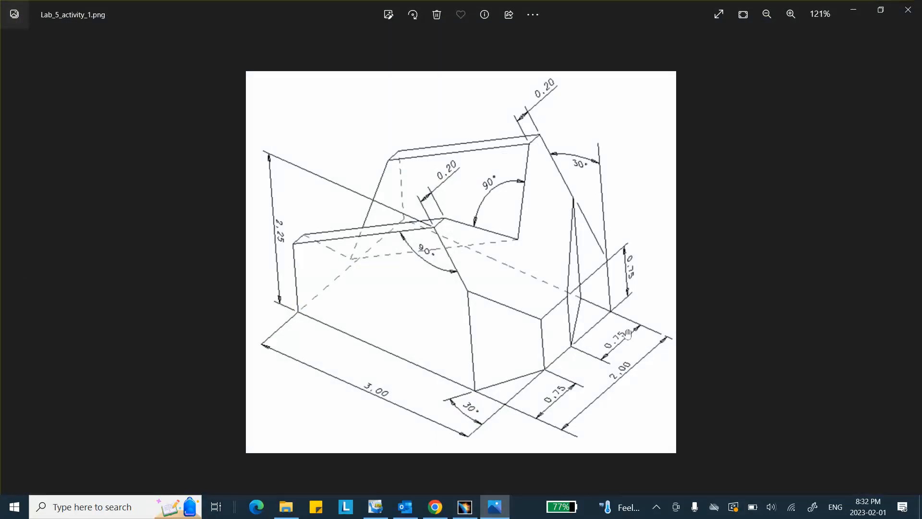
pyautogui.click(853, 10)
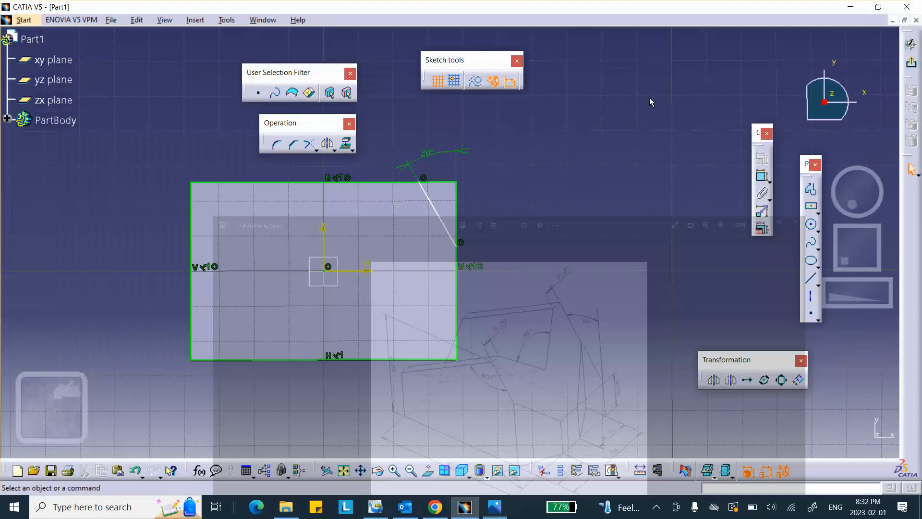
# Step: Set the diagonal's lower endpoint 0.75 in below the top edge
pyautogui.click(763, 182)
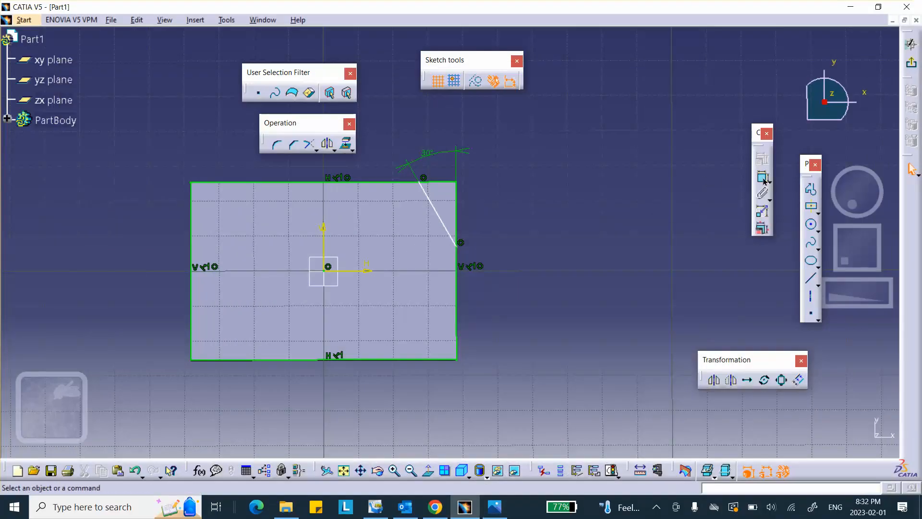
pyautogui.click(458, 247)
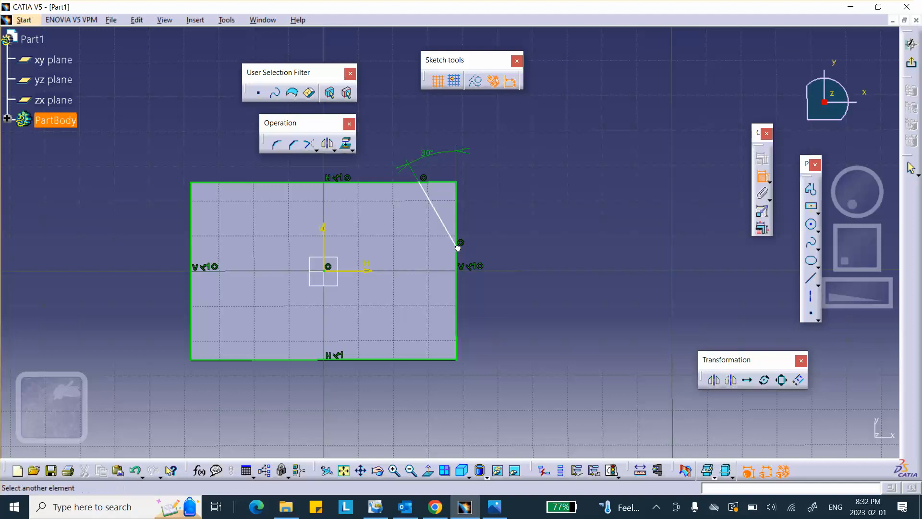
pyautogui.click(447, 183)
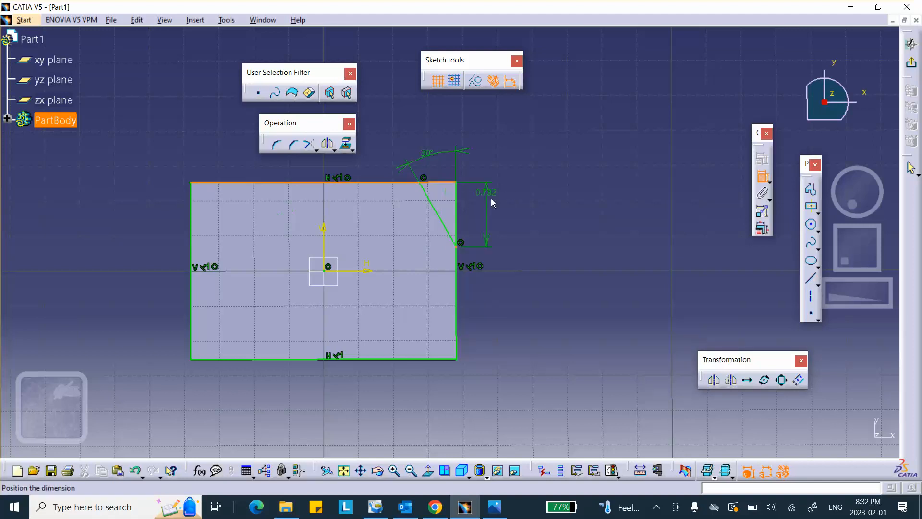
pyautogui.click(502, 213)
pyautogui.doubleClick(502, 212)
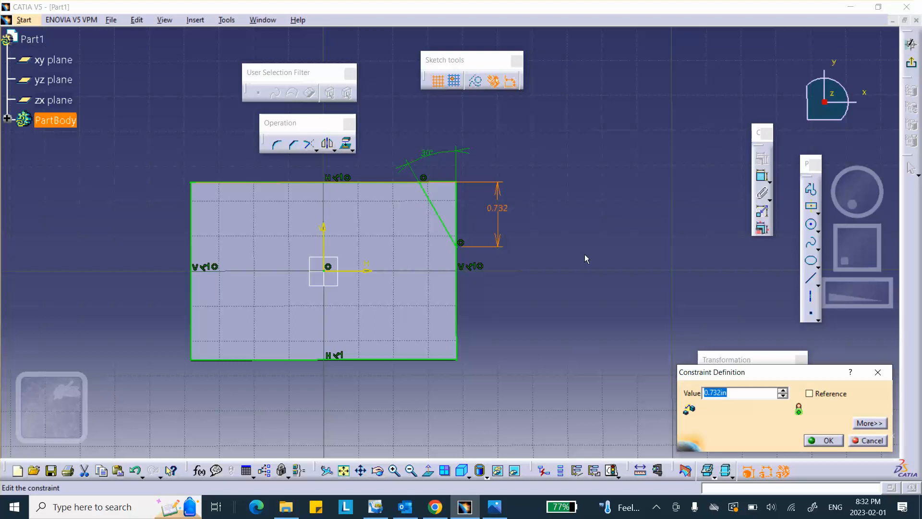
pyautogui.write('.75')
pyautogui.click(824, 441)
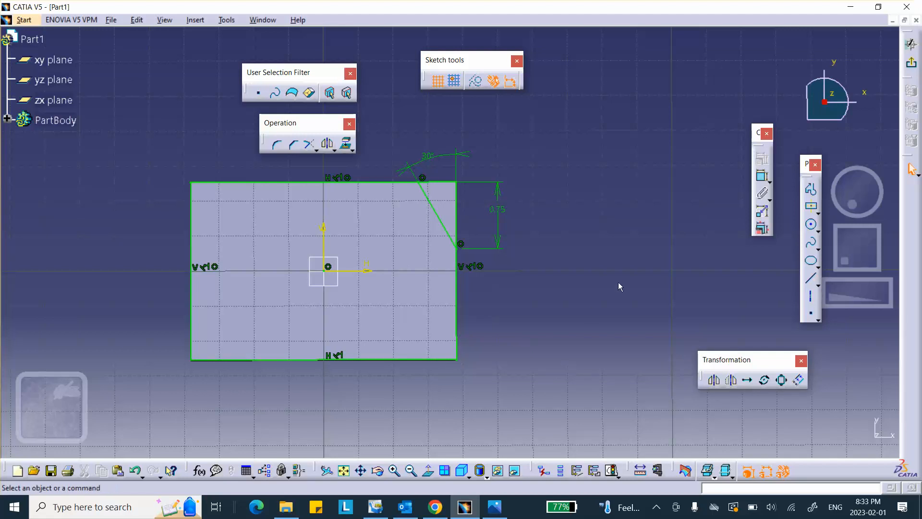
# Step: Mirror the slanted line about the horizontal axis onto the bottom-right corner
pyautogui.click(328, 146)
pyautogui.click(430, 200)
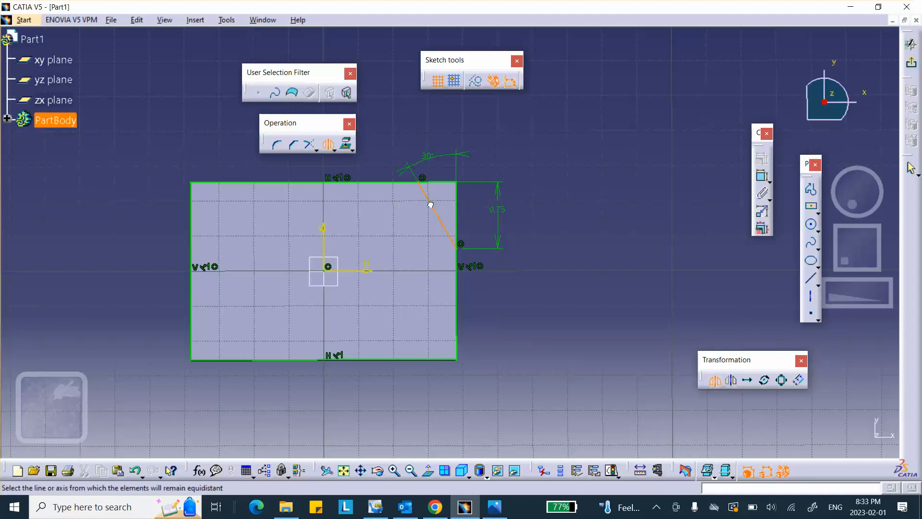
pyautogui.click(352, 271)
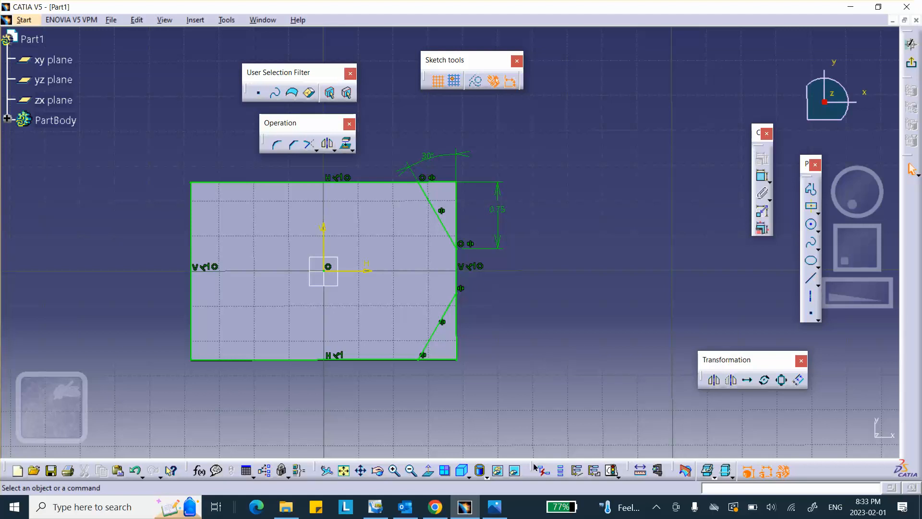
pyautogui.click(489, 500)
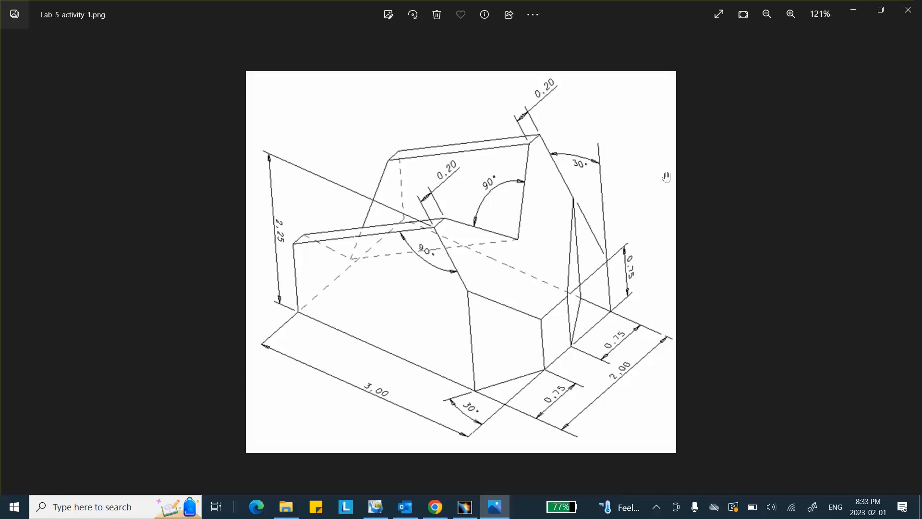
# Step: Minimize the Photos drawing to return to the sketch with both corner diagonals
pyautogui.click(851, 10)
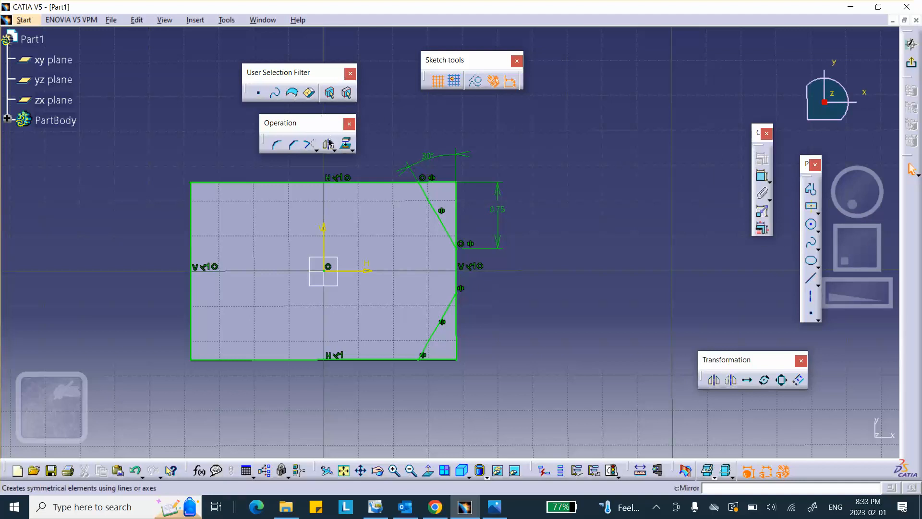
# Step: Set quick trimming, project the block's top, left, bottom and right edges, then exit the sketch
pyautogui.click(315, 149)
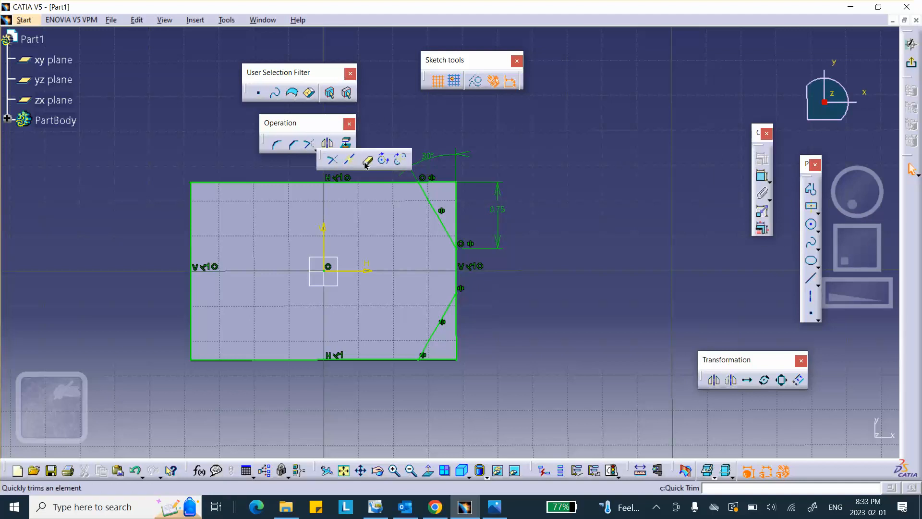
pyautogui.click(366, 159)
pyautogui.click(346, 143)
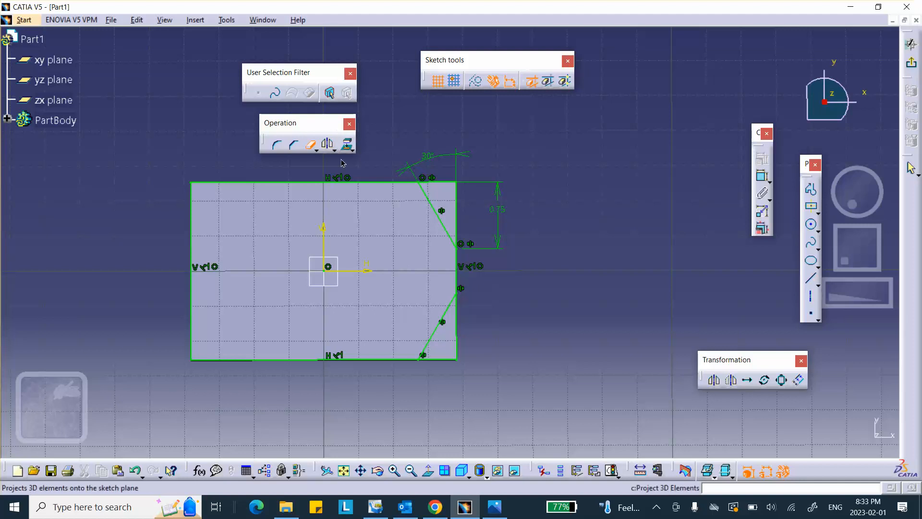
pyautogui.click(364, 182)
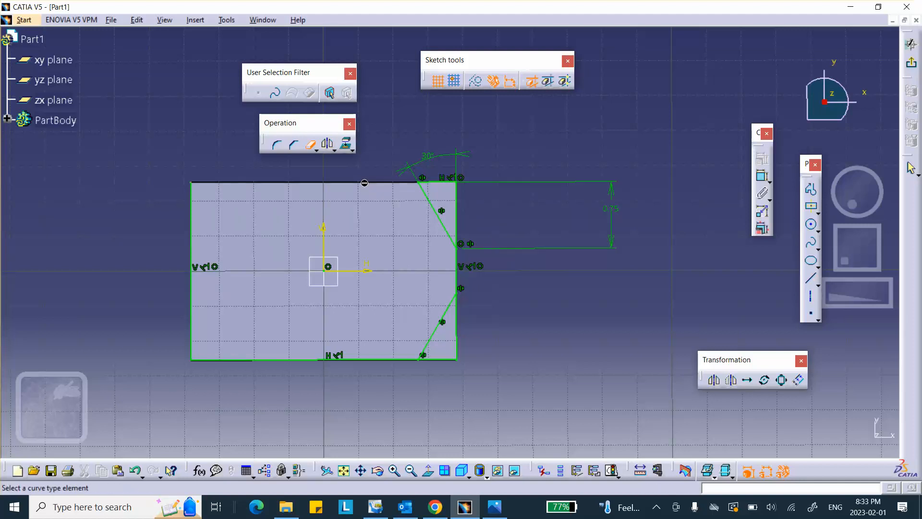
pyautogui.click(193, 242)
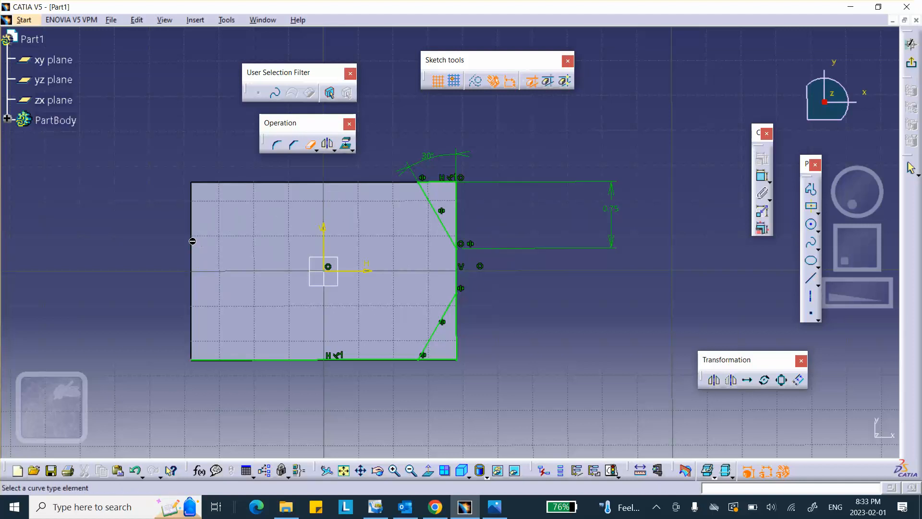
pyautogui.click(249, 361)
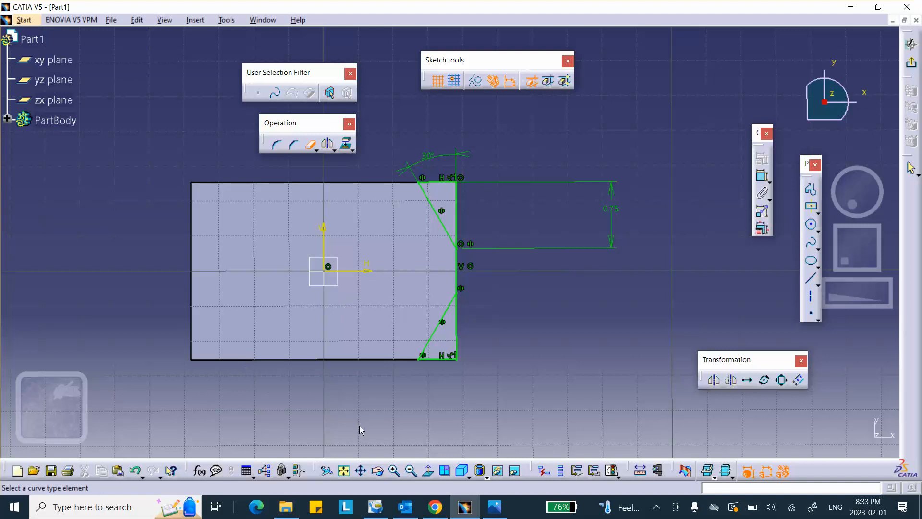
pyautogui.click(461, 271)
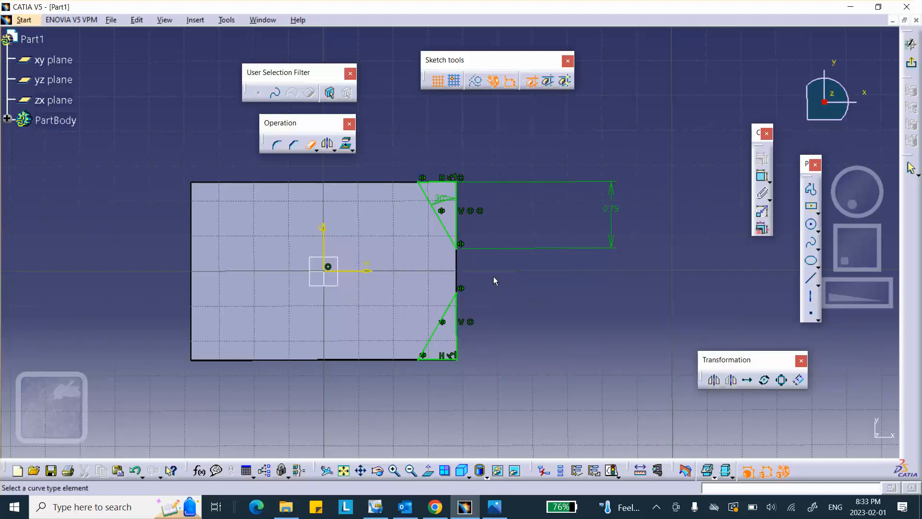
pyautogui.click(910, 62)
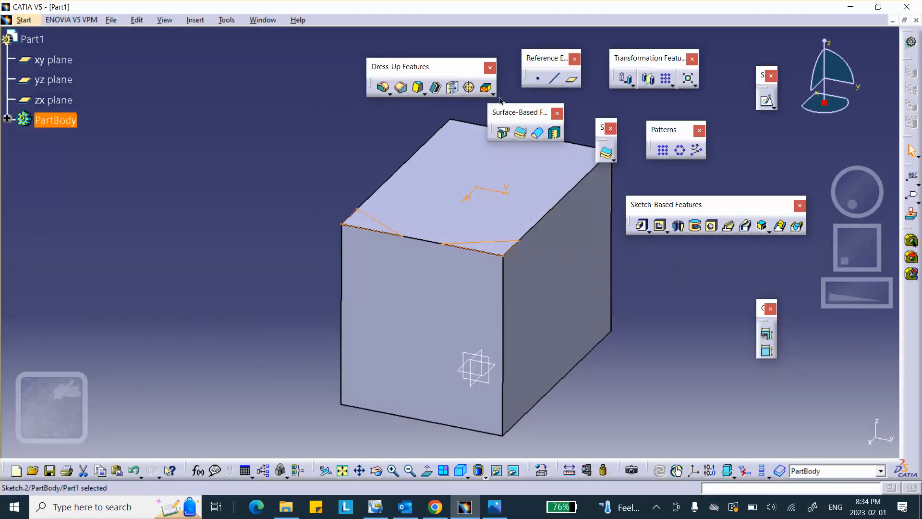
# Step: Pocket the sketch 2.25 in deep, then bring up the reference drawing in Photos
pyautogui.click(656, 229)
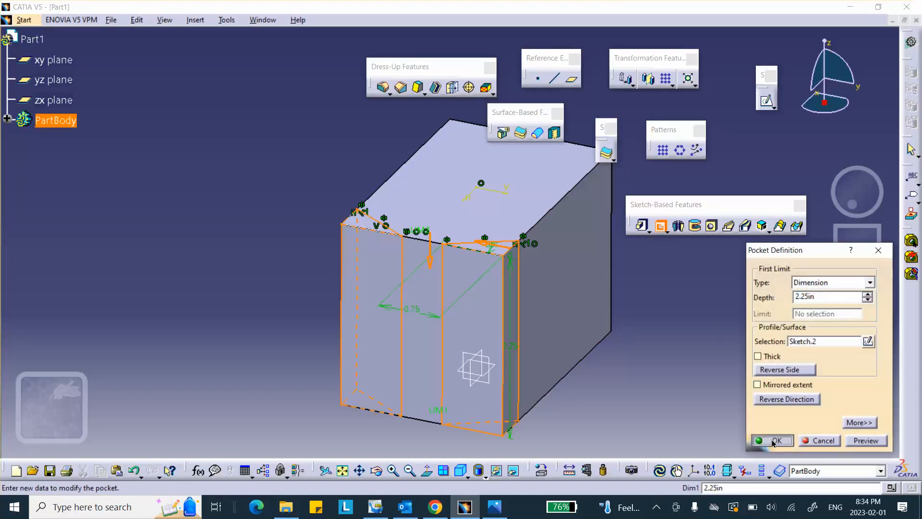
pyautogui.click(772, 440)
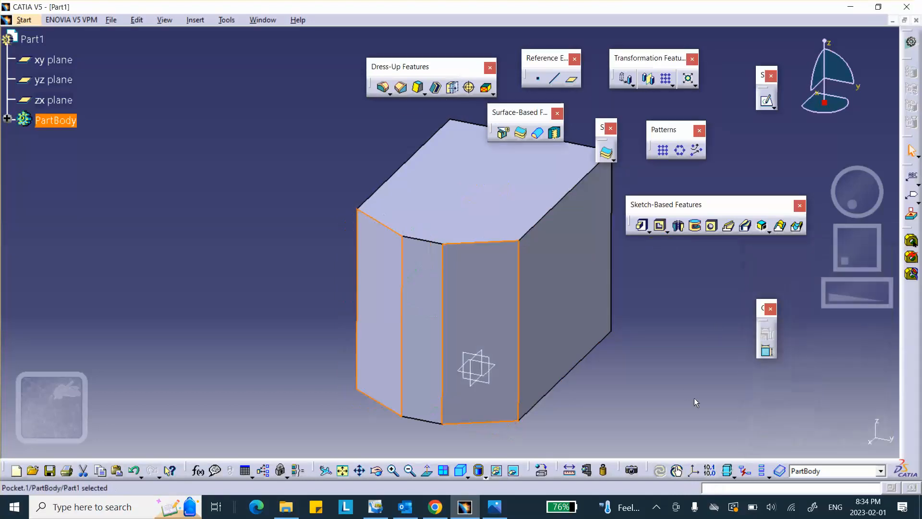
pyautogui.click(495, 507)
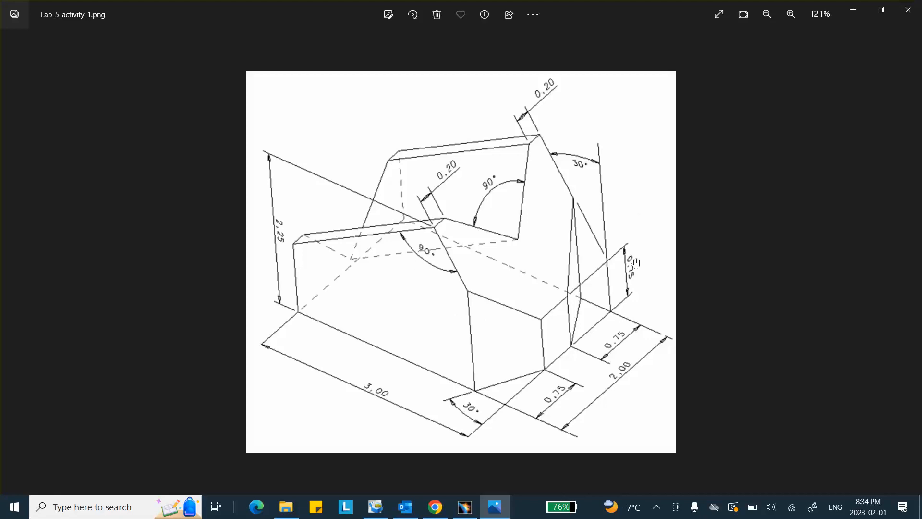
# Step: Rotate the chamfered block to inspect it, then compare it with the reference drawing
pyautogui.click(462, 508)
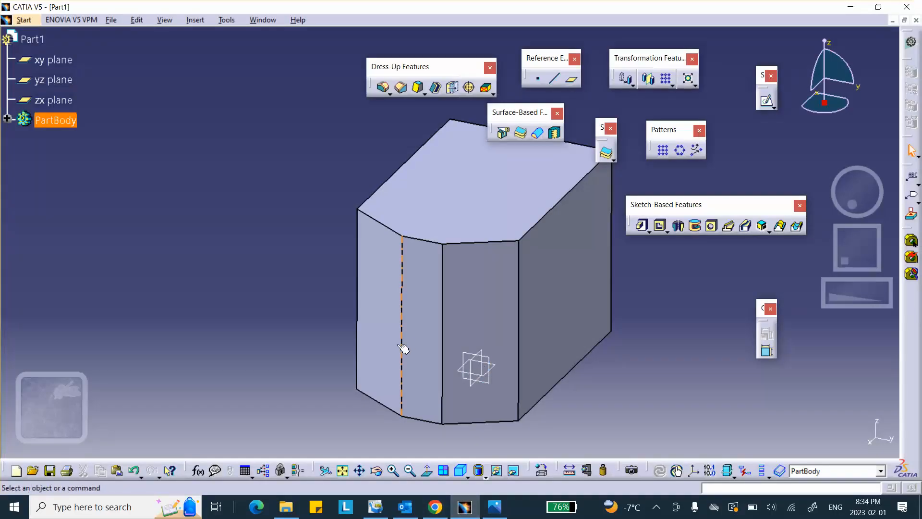
pyautogui.moveTo(470, 344); pyautogui.dragTo(659, 261, button='middle')
pyautogui.moveTo(418, 389); pyautogui.dragTo(471, 272, button='middle')
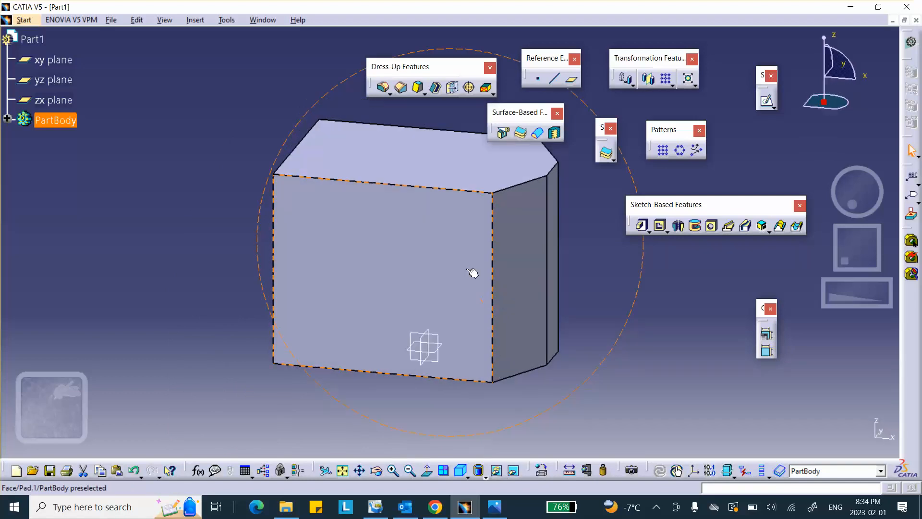
pyautogui.click(495, 507)
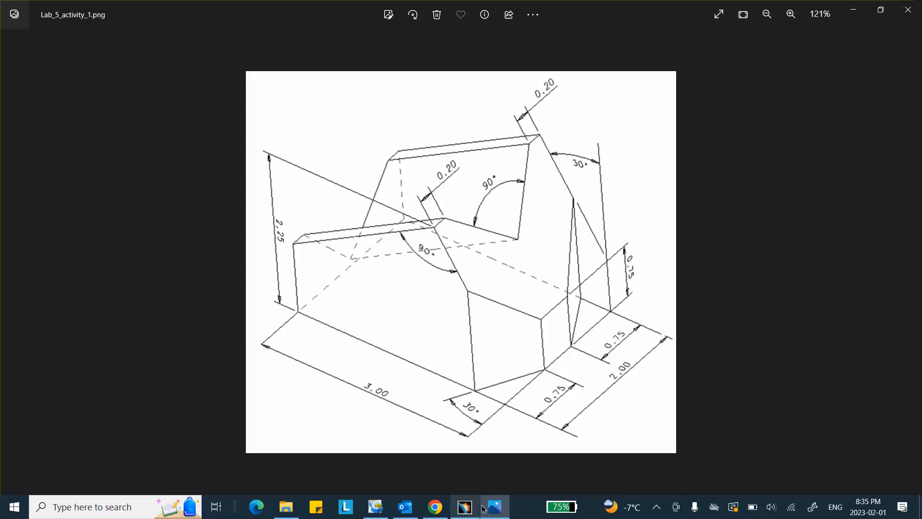
# Step: Start a new sketch on the block's front face
pyautogui.click(464, 506)
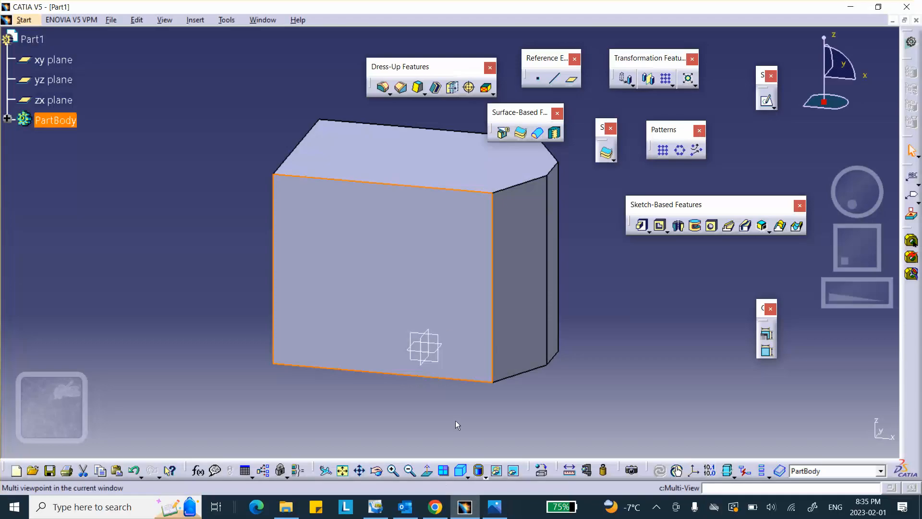
pyautogui.click(452, 308)
pyautogui.click(766, 100)
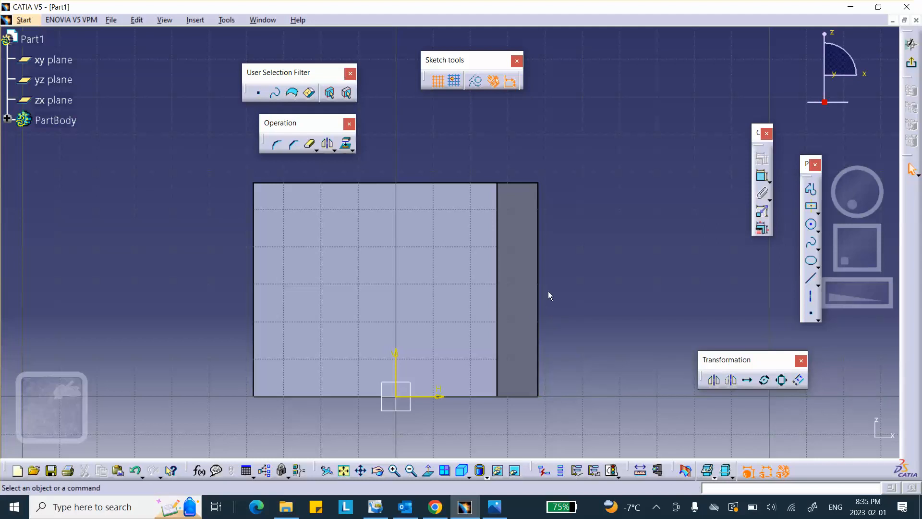
# Step: Recheck the reference drawing, then exit the empty front-face sketch and orbit to the angled face
pyautogui.moveTo(553, 286)
pyautogui.mouseDown(button='middle')
pyautogui.moveTo(502, 309)
pyautogui.moveTo(584, 204)
pyautogui.moveTo(555, 196)
pyautogui.moveTo(568, 199)
pyautogui.mouseUp(button='middle')
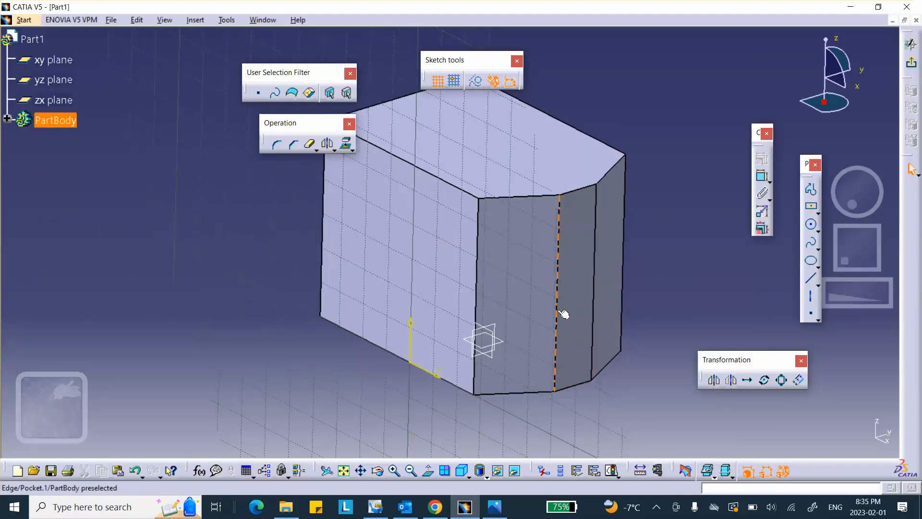
pyautogui.click(488, 509)
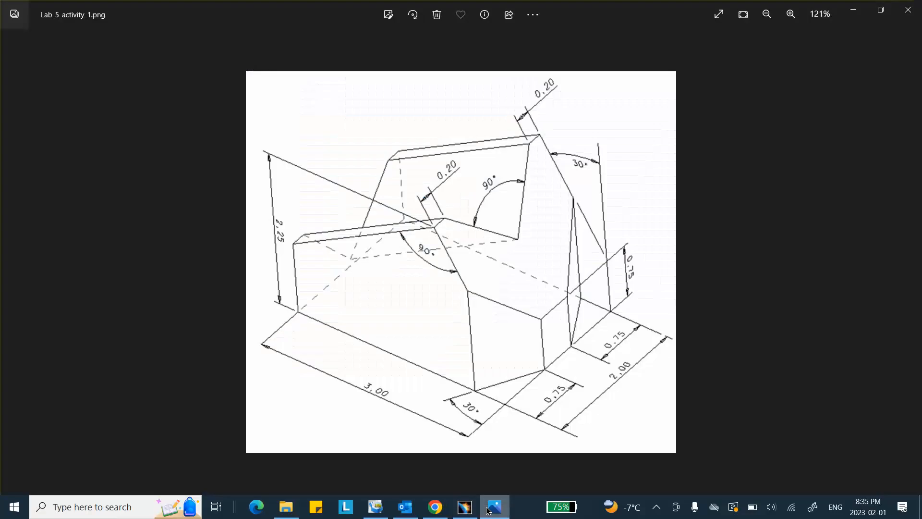
pyautogui.click(489, 509)
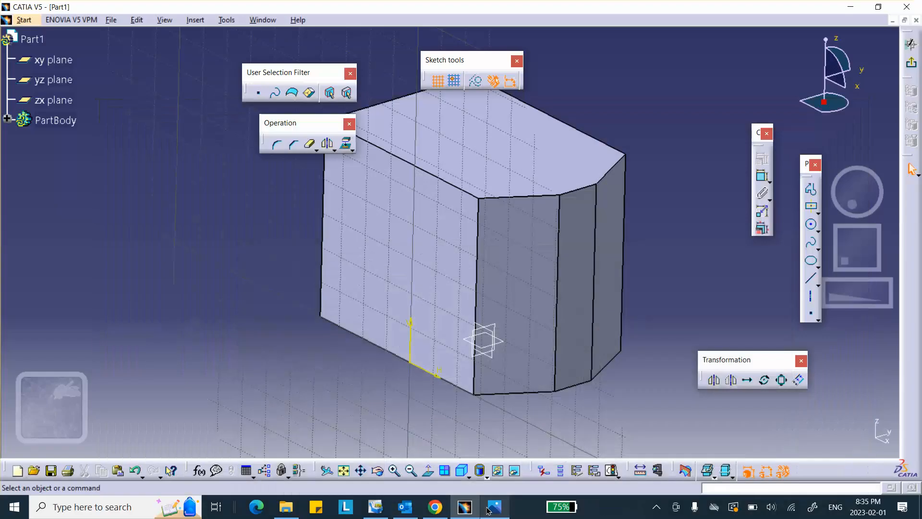
pyautogui.click(489, 509)
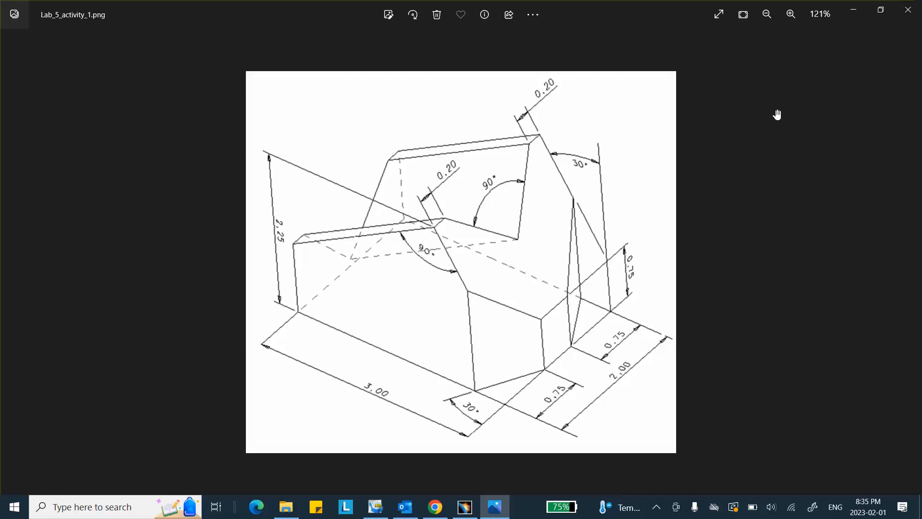
pyautogui.click(463, 507)
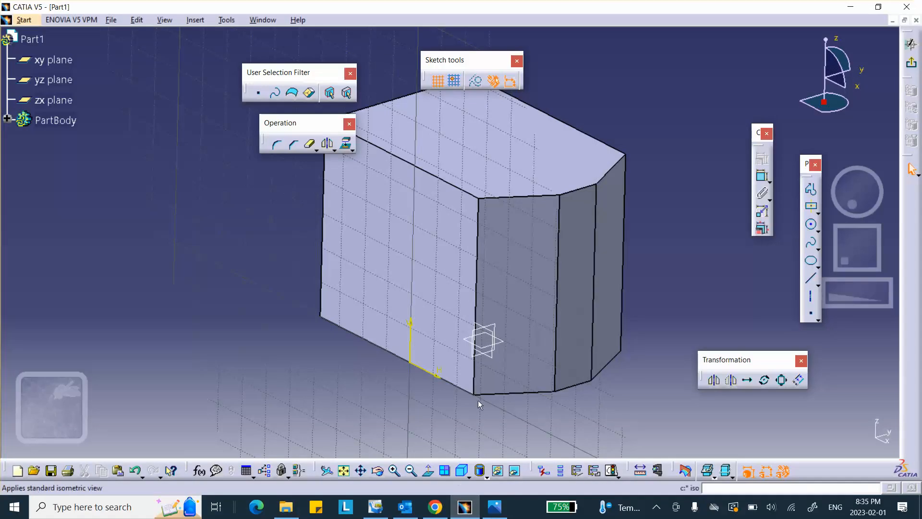
pyautogui.click(582, 362)
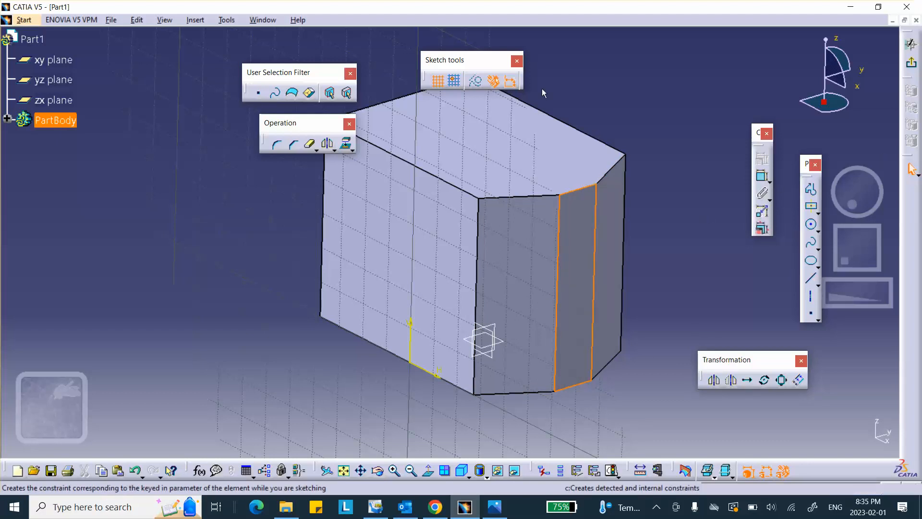
pyautogui.click(910, 69)
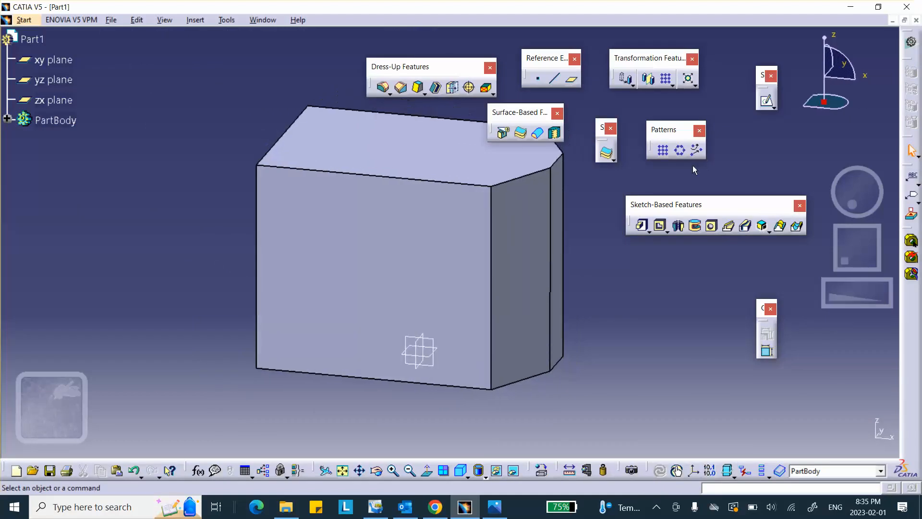
pyautogui.moveTo(569, 255)
pyautogui.mouseDown(button='middle')
pyautogui.moveTo(444, 272)
pyautogui.moveTo(584, 265)
pyautogui.mouseUp(button='middle')
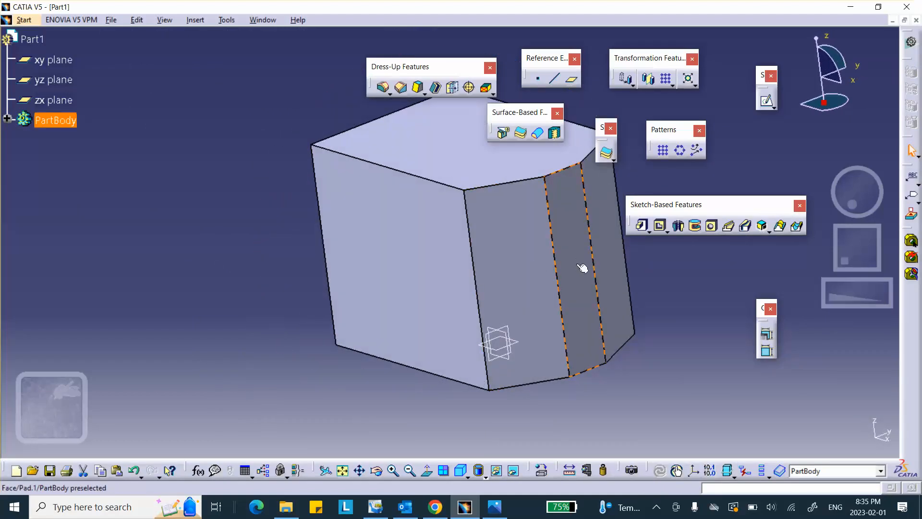
# Step: Start a sketch on the block's narrow angled face
pyautogui.click(585, 265)
pyautogui.click(773, 106)
pyautogui.click(787, 112)
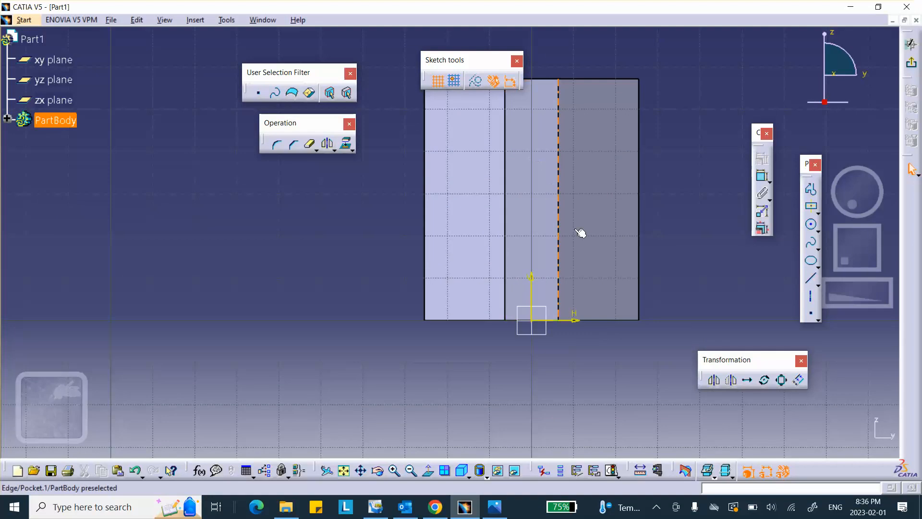
# Step: Draw a horizontal line across the angled face from its left edge to its right edge
pyautogui.click(810, 277)
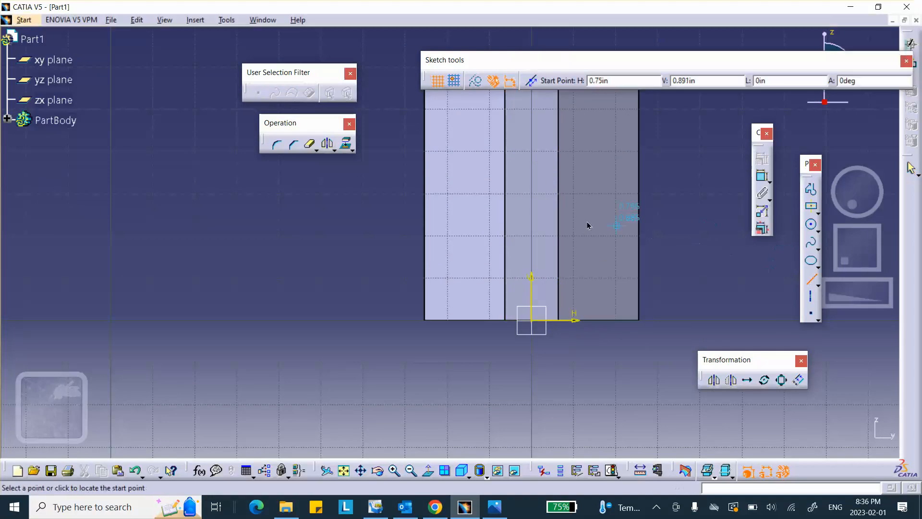
pyautogui.click(506, 216)
pyautogui.click(556, 216)
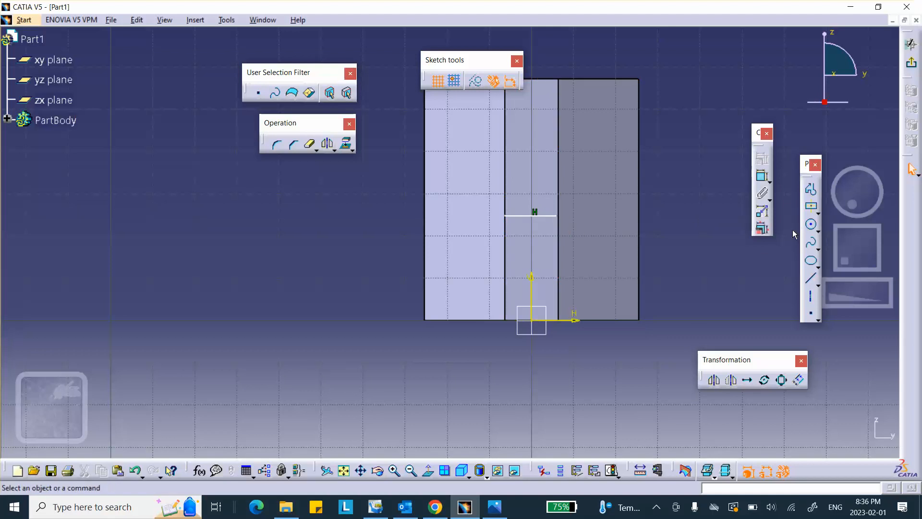
pyautogui.moveTo(726, 247)
pyautogui.mouseDown(button='middle')
pyautogui.moveTo(718, 206)
pyautogui.moveTo(728, 270)
pyautogui.mouseUp(button='middle')
pyautogui.moveTo(679, 229); pyautogui.dragTo(701, 121, button='middle')
pyautogui.scroll(1, 656, 157)
pyautogui.moveTo(656, 156); pyautogui.dragTo(527, 184, button='middle')
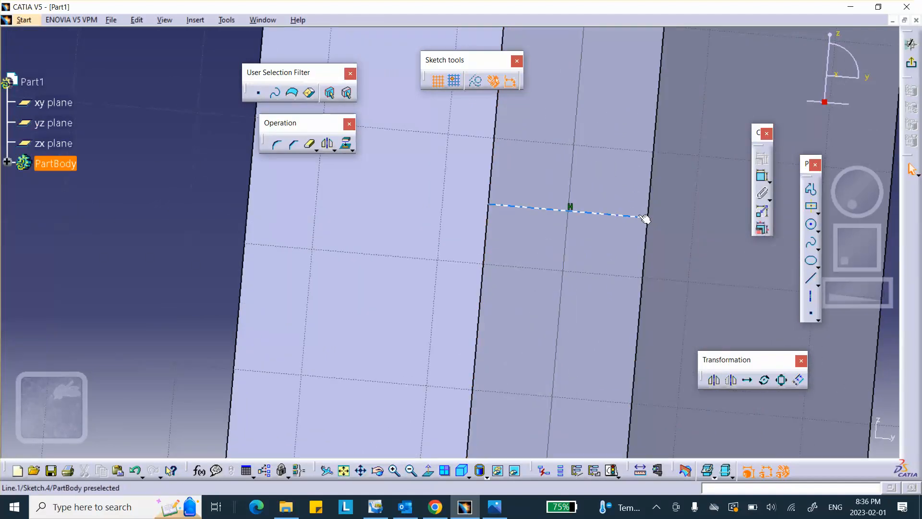
# Step: Make the line's right and left endpoints coincident with the face's side edges
pyautogui.click(644, 218)
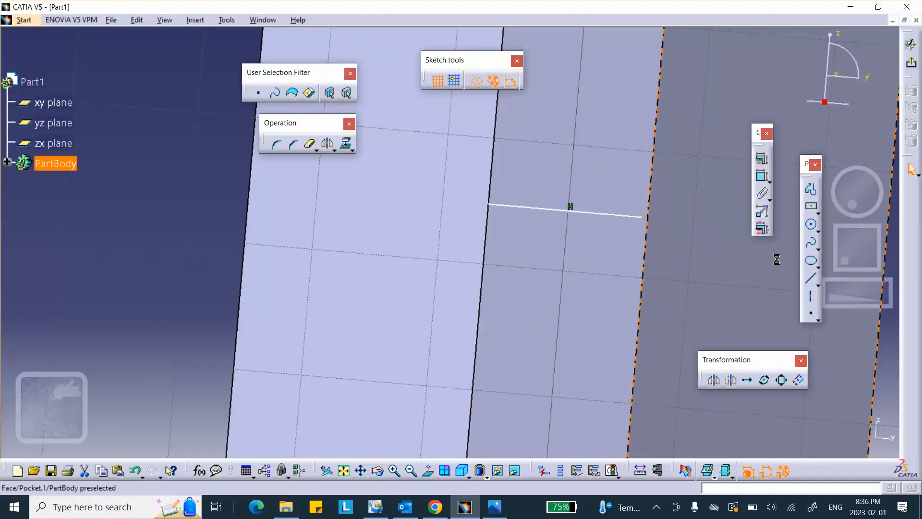
pyautogui.click(760, 164)
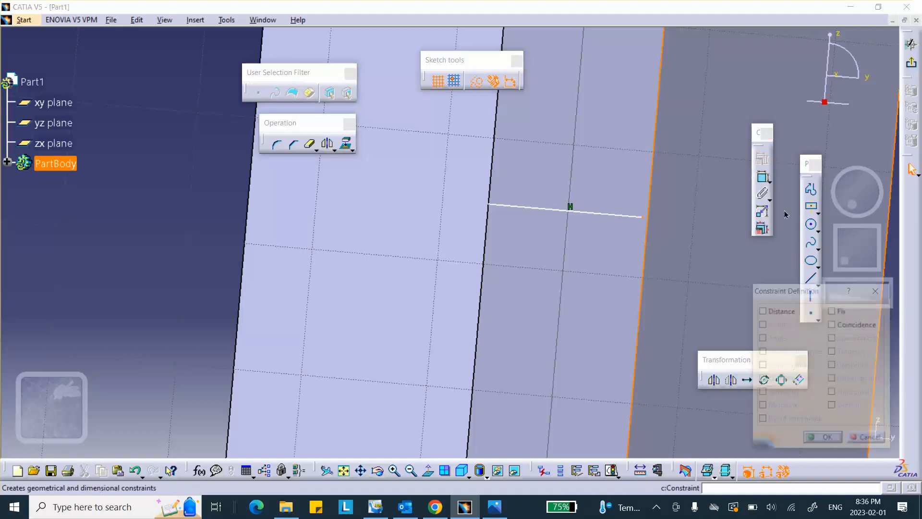
pyautogui.click(831, 324)
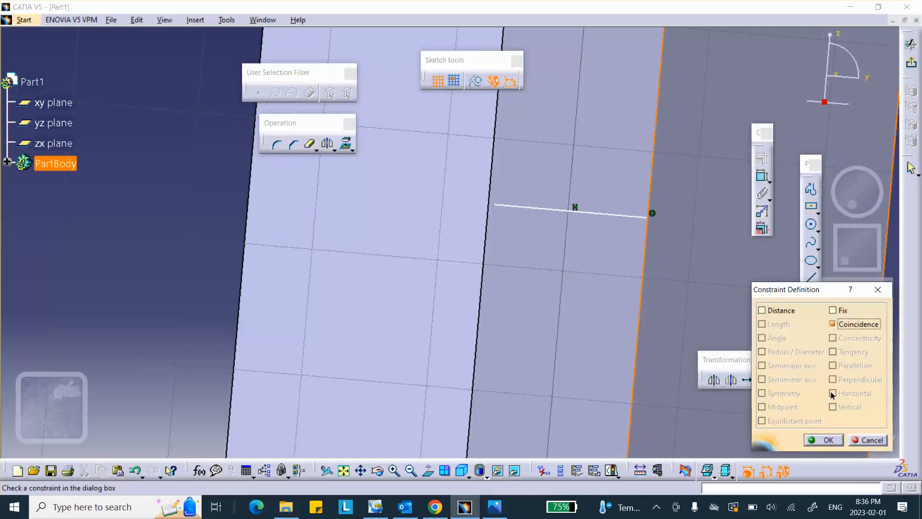
pyautogui.click(822, 439)
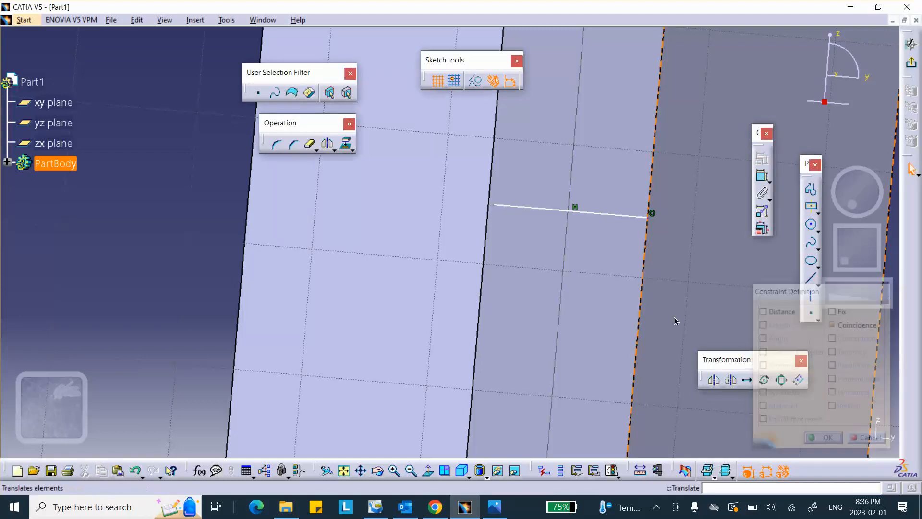
pyautogui.click(499, 212)
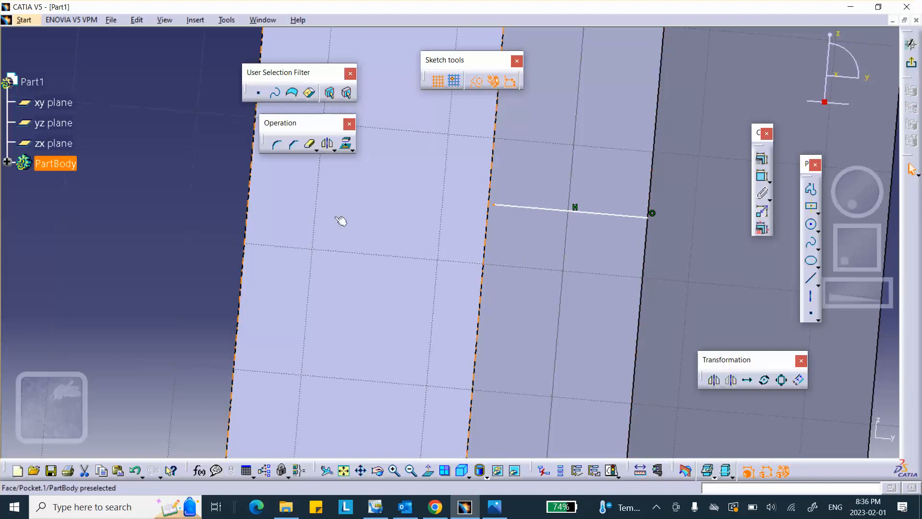
pyautogui.keyDown('ctrl'); pyautogui.click(496, 225); pyautogui.keyUp('ctrl')
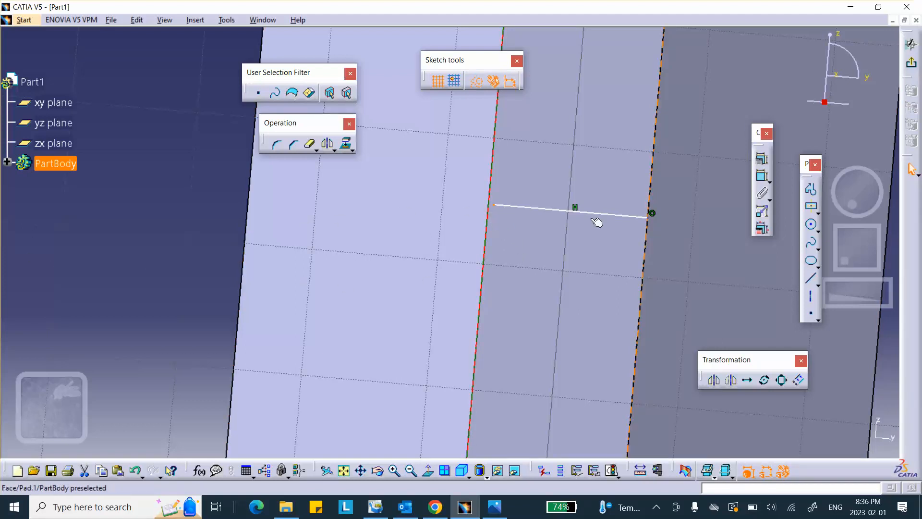
pyautogui.click(761, 158)
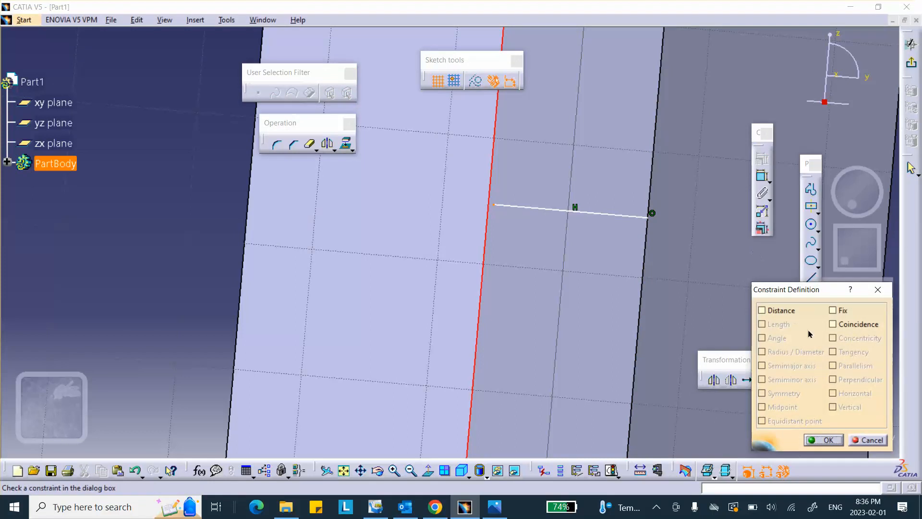
pyautogui.click(833, 324)
pyautogui.click(827, 440)
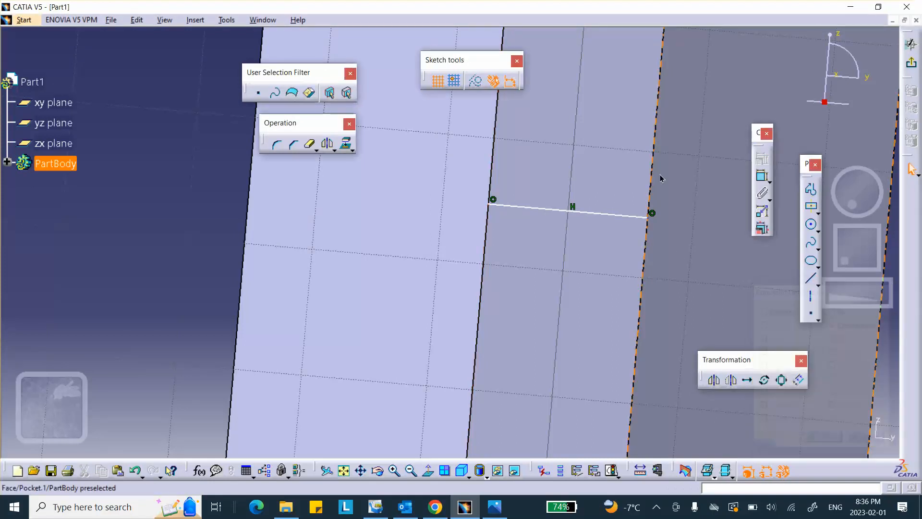
pyautogui.moveTo(634, 140)
pyautogui.mouseDown(button='middle')
pyautogui.moveTo(642, 193)
pyautogui.moveTo(631, 225)
pyautogui.moveTo(551, 183)
pyautogui.moveTo(542, 234)
pyautogui.mouseUp(button='middle')
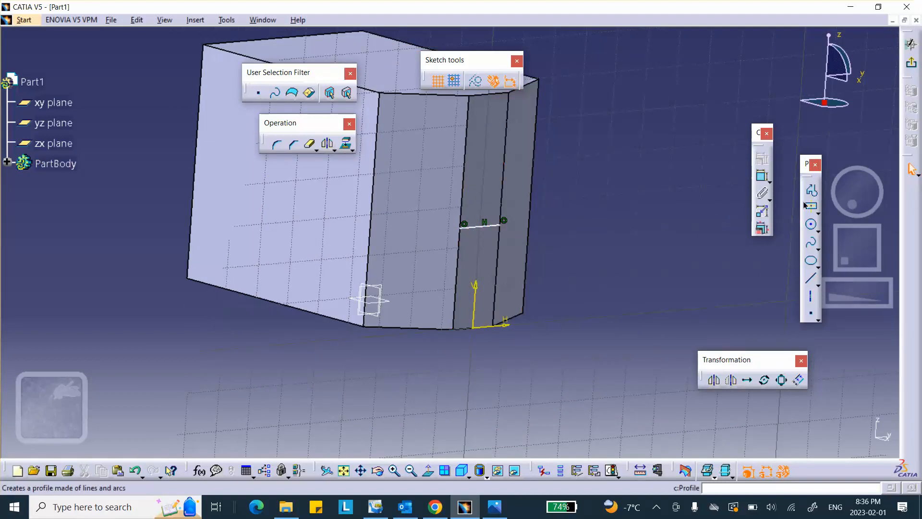
# Step: Dimension the horizontal line 0.75 from the bottom line
pyautogui.click(768, 181)
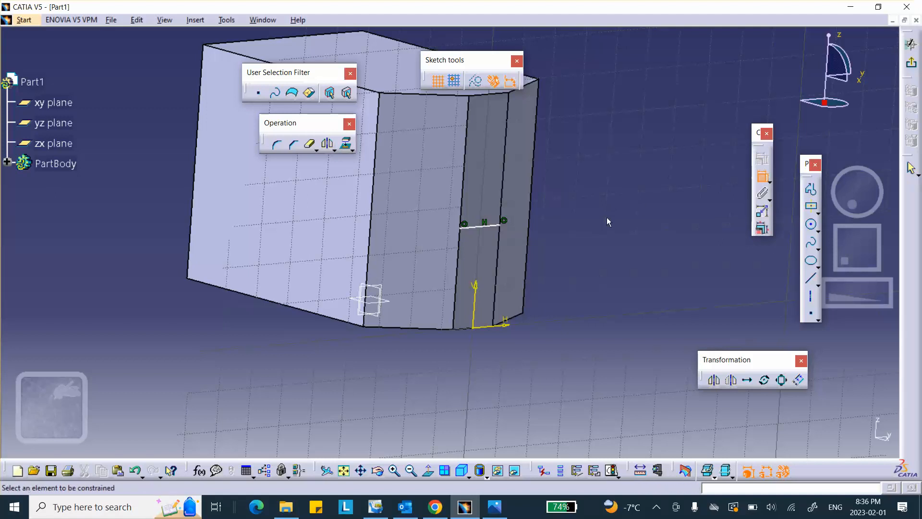
pyautogui.click(484, 228)
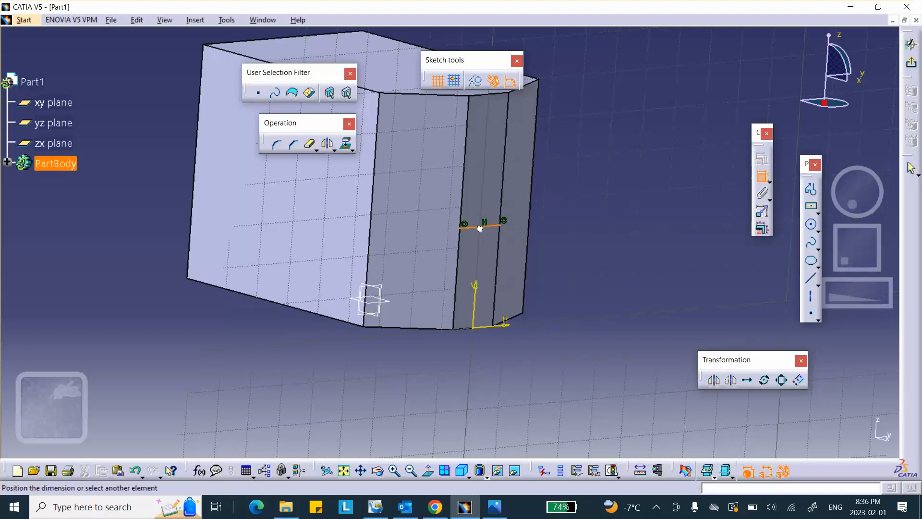
pyautogui.click(473, 331)
pyautogui.click(598, 262)
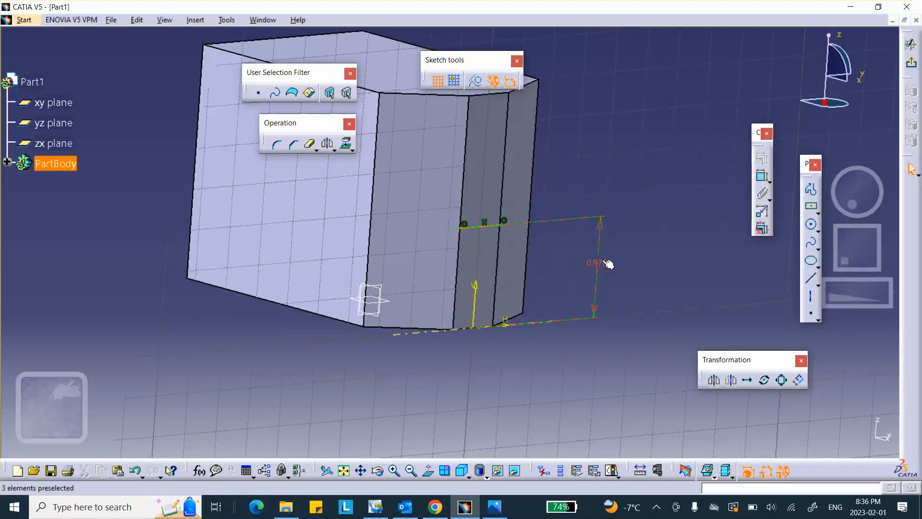
pyautogui.doubleClick(602, 262)
pyautogui.write('.')
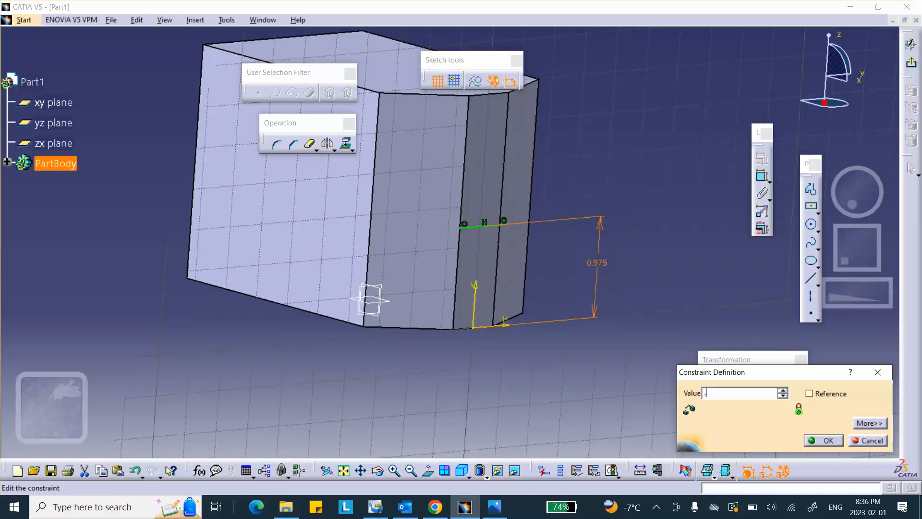
pyautogui.write('75')
pyautogui.click(822, 439)
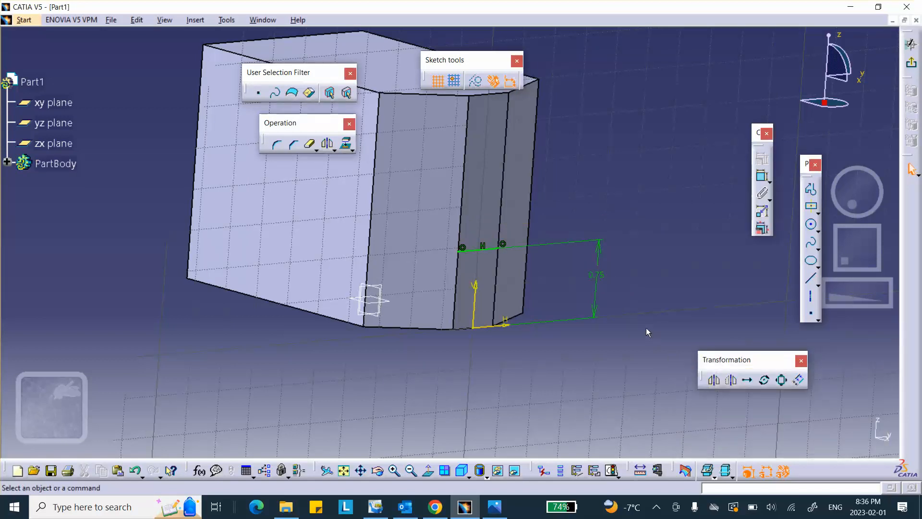
# Step: Exit the sketch to the 3-D part and bring up the reference drawing
pyautogui.moveTo(488, 309); pyautogui.dragTo(469, 223, button='middle')
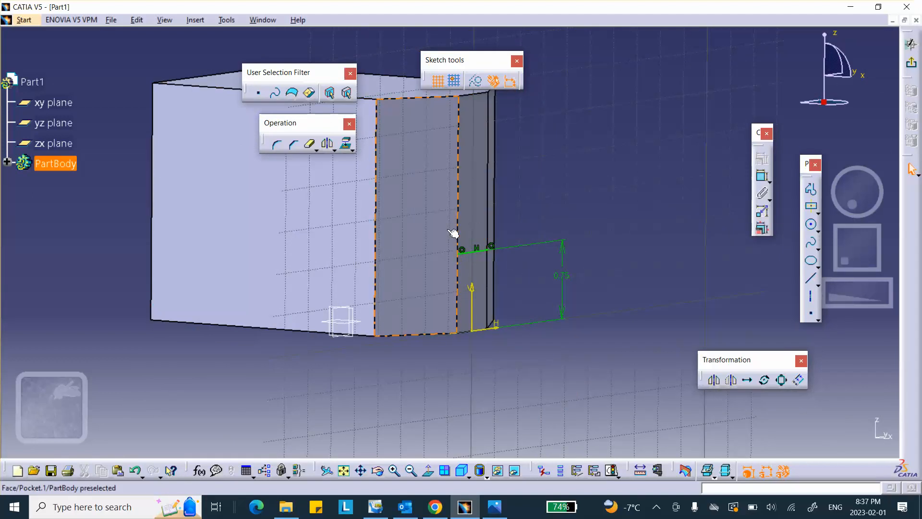
pyautogui.moveTo(453, 234); pyautogui.dragTo(466, 295, button='middle')
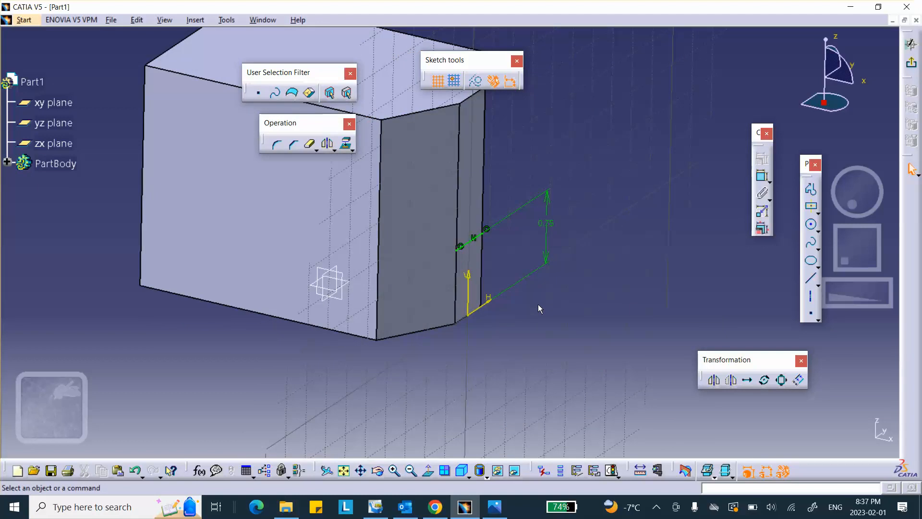
pyautogui.click(911, 44)
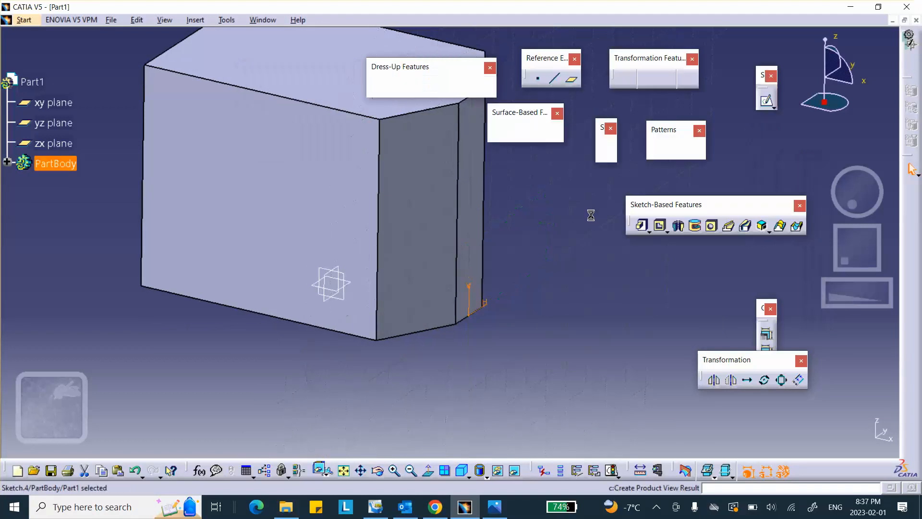
pyautogui.moveTo(590, 218); pyautogui.dragTo(566, 279, button='middle')
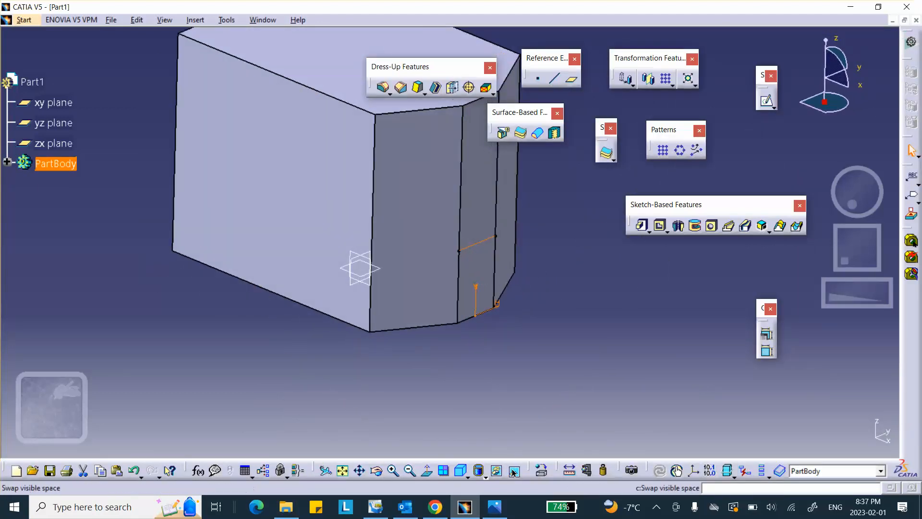
pyautogui.click(494, 507)
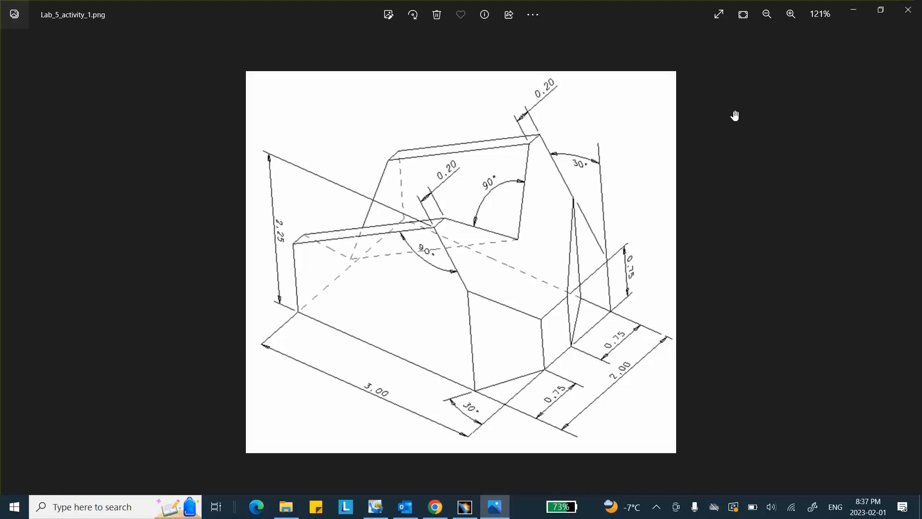
# Step: Switch from the reference drawing back to the CATIA part
pyautogui.click(464, 506)
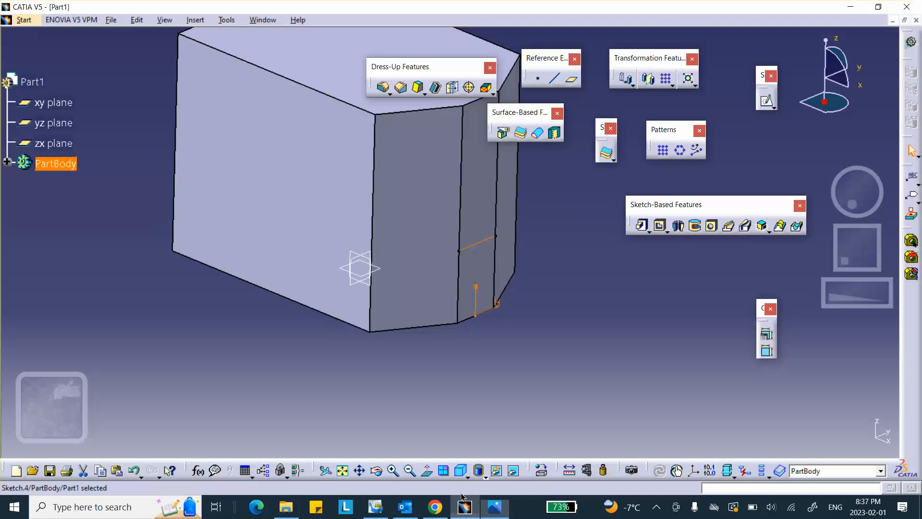
# Step: Start a new sketch on the zx plane
pyautogui.click(372, 253)
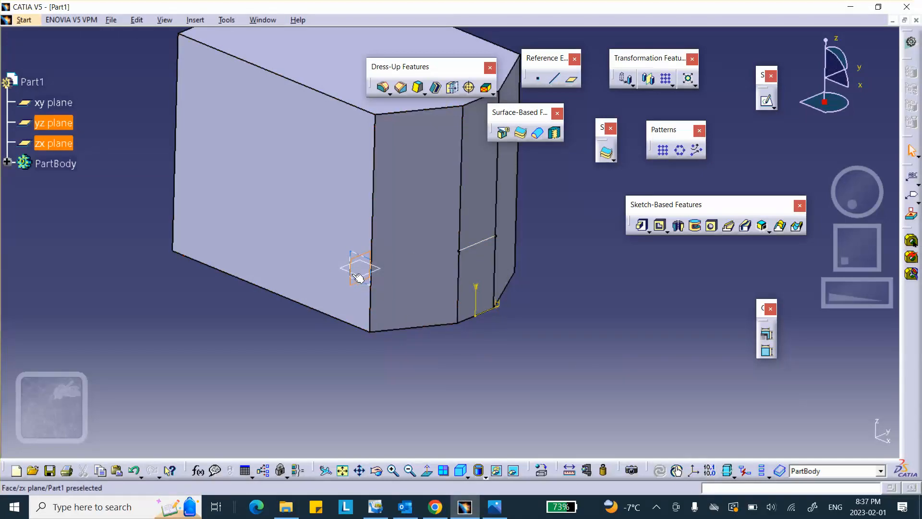
pyautogui.click(356, 253)
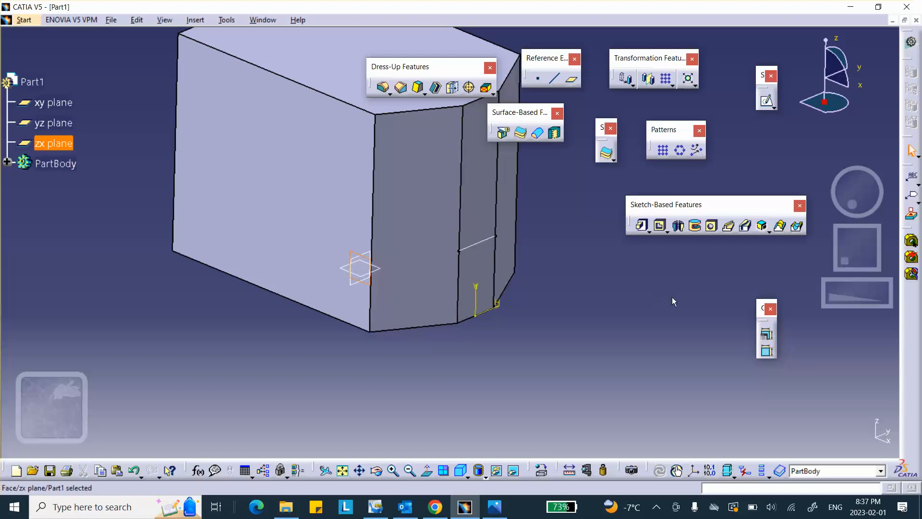
pyautogui.click(762, 103)
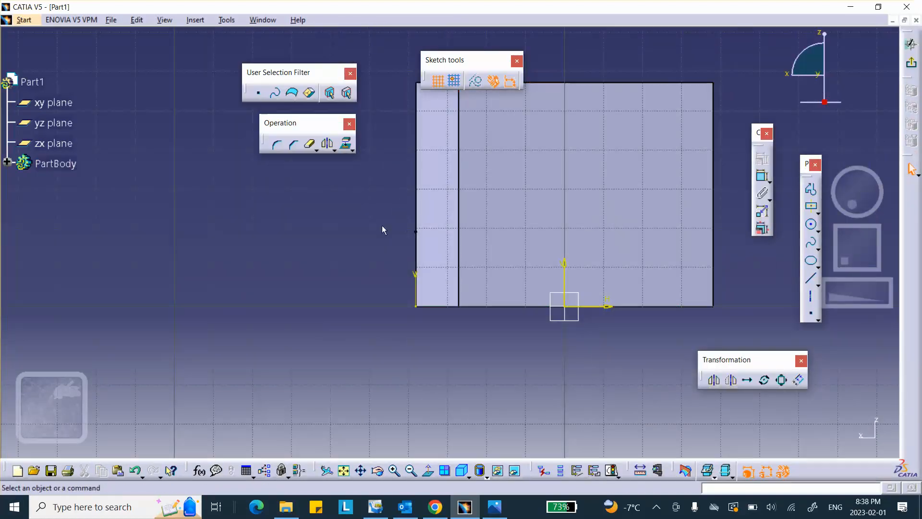
pyautogui.moveTo(382, 229)
pyautogui.mouseDown(button='middle')
pyautogui.moveTo(413, 237)
pyautogui.moveTo(434, 257)
pyautogui.moveTo(474, 244)
pyautogui.mouseUp(button='middle')
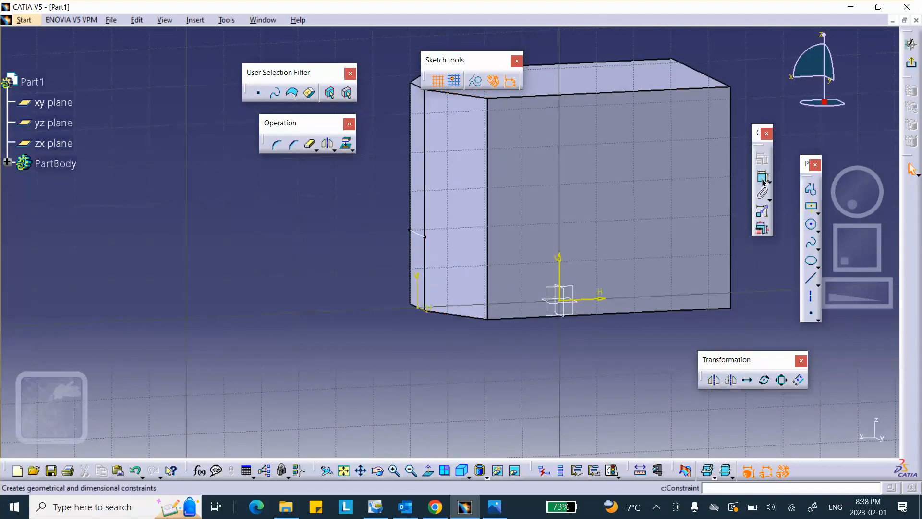
# Step: Draw a slanted line from the chamfered side face up to a point above the block
pyautogui.click(810, 280)
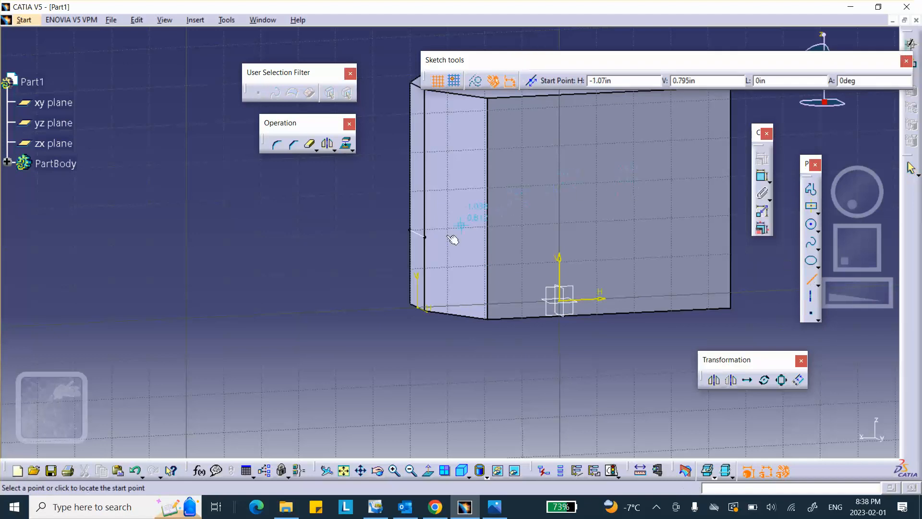
pyautogui.click(425, 236)
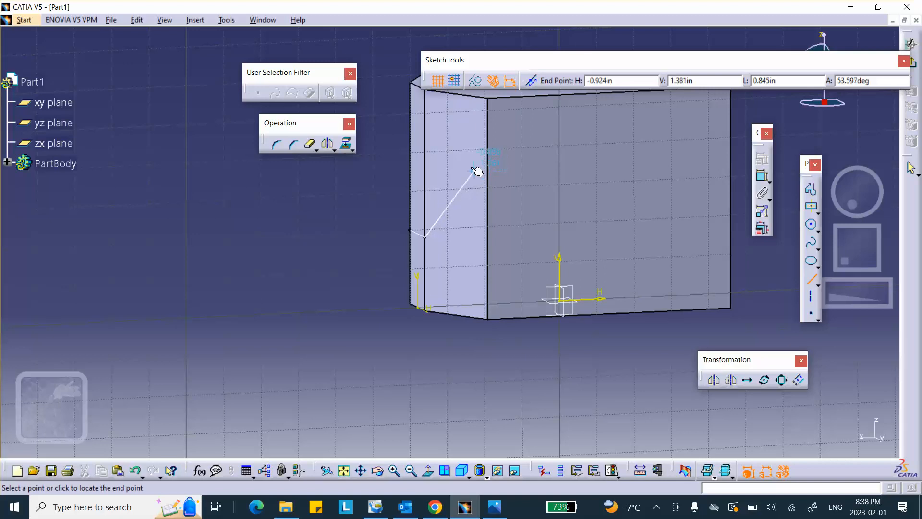
pyautogui.moveTo(502, 142); pyautogui.dragTo(405, 248, button='middle')
pyautogui.click(500, 135)
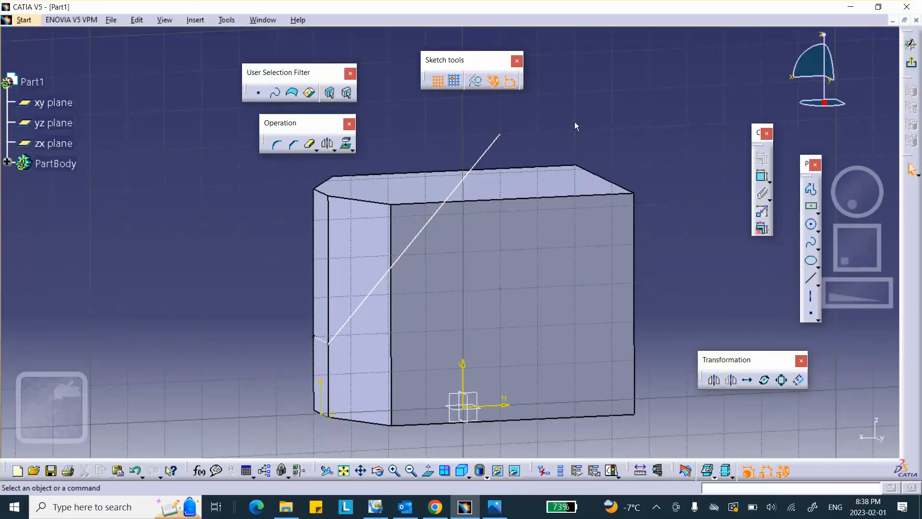
# Step: Constrain the slanted line's lower endpoint coincident with the earlier narrow-face line
pyautogui.moveTo(497, 187); pyautogui.dragTo(418, 215, button='middle')
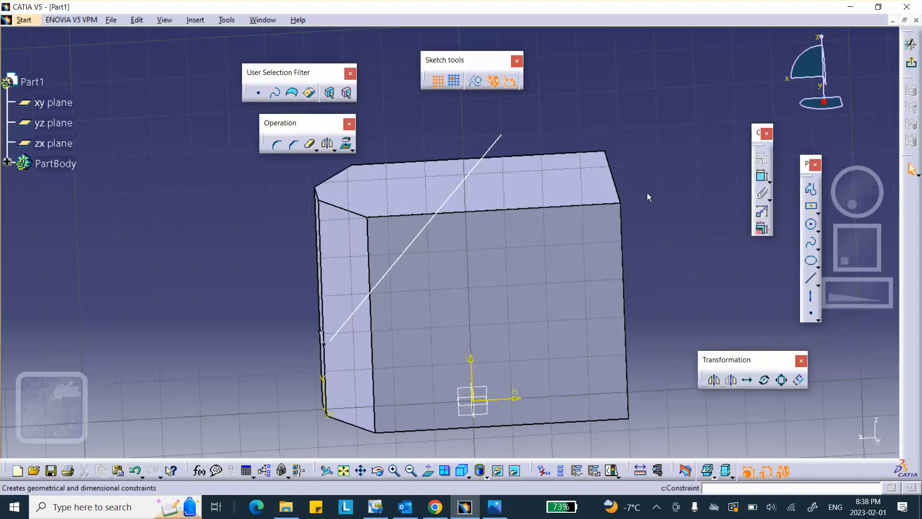
pyautogui.click(329, 341)
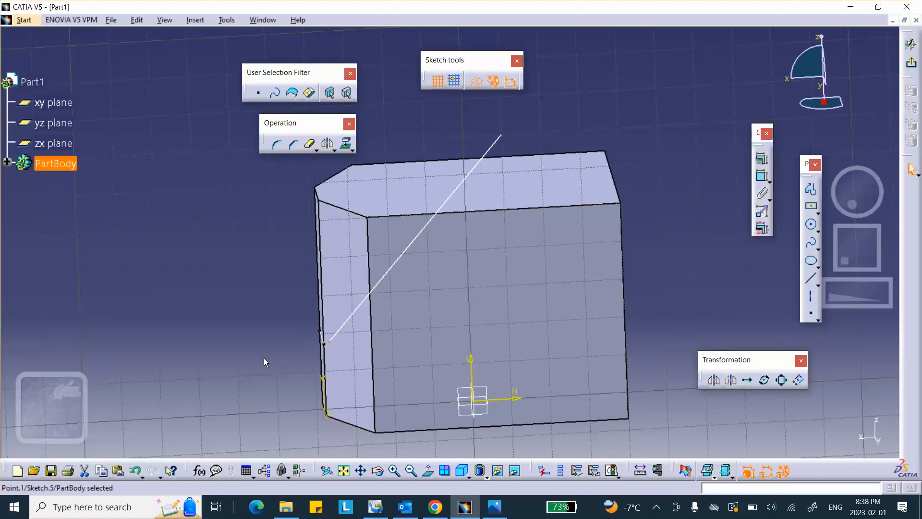
pyautogui.moveTo(419, 288); pyautogui.dragTo(513, 316, button='middle')
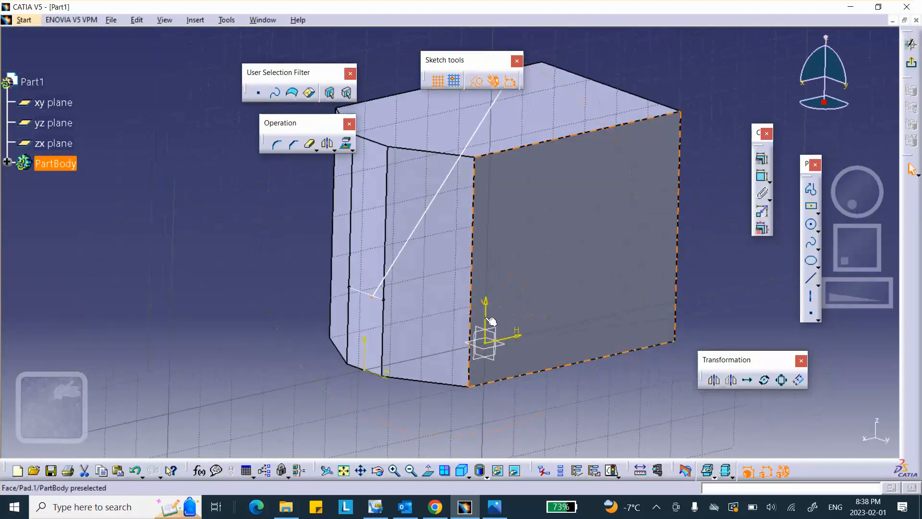
pyautogui.click(382, 300)
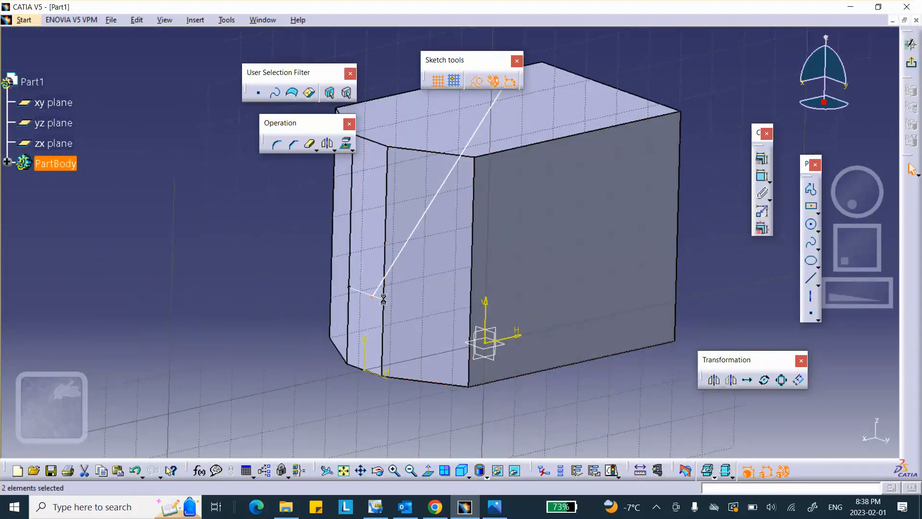
pyautogui.click(765, 160)
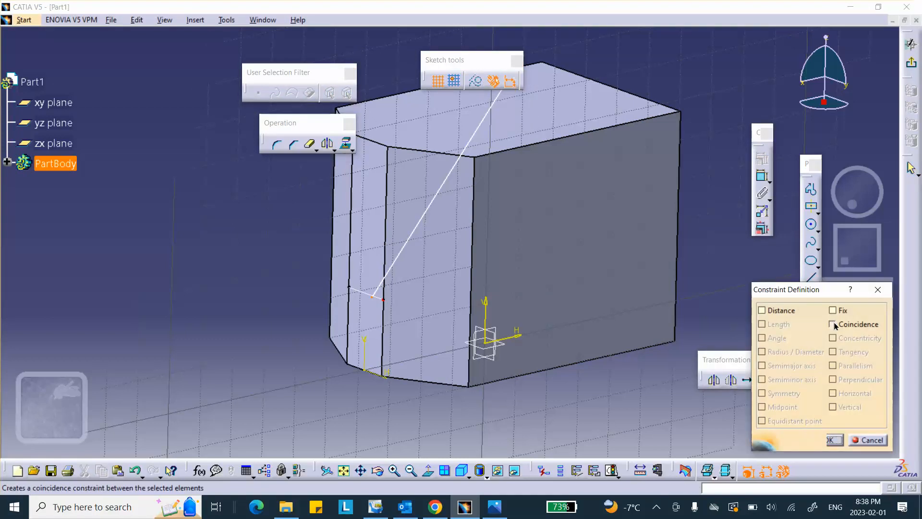
pyautogui.click(832, 324)
pyautogui.moveTo(548, 288)
pyautogui.mouseDown(button='middle')
pyautogui.moveTo(528, 274)
pyautogui.moveTo(624, 257)
pyautogui.moveTo(646, 239)
pyautogui.moveTo(618, 304)
pyautogui.moveTo(605, 253)
pyautogui.moveTo(616, 265)
pyautogui.moveTo(642, 259)
pyautogui.moveTo(619, 259)
pyautogui.moveTo(634, 253)
pyautogui.moveTo(634, 235)
pyautogui.moveTo(671, 250)
pyautogui.moveTo(672, 228)
pyautogui.moveTo(663, 233)
pyautogui.mouseUp(button='middle')
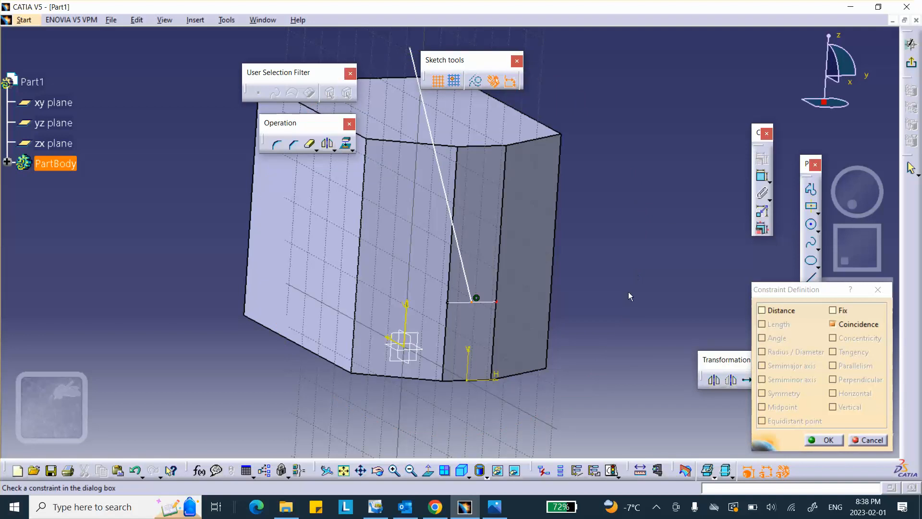
pyautogui.click(823, 439)
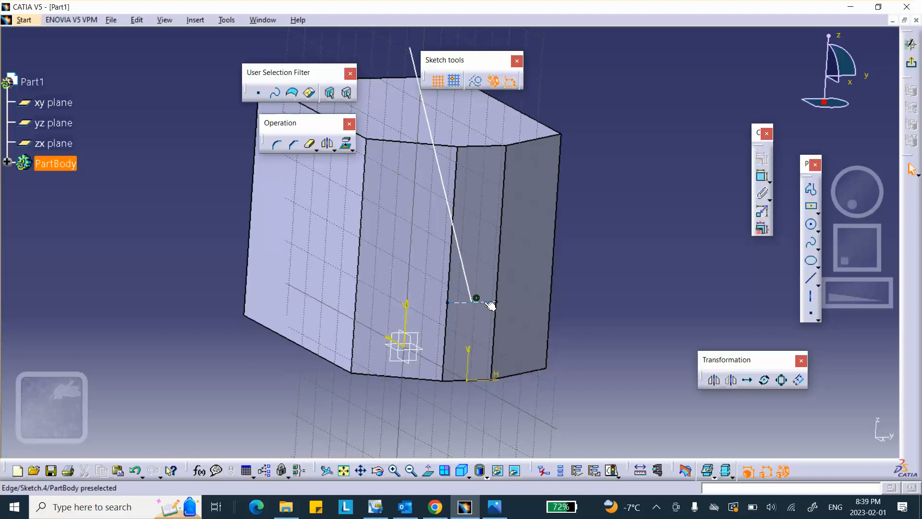
pyautogui.moveTo(514, 264); pyautogui.dragTo(624, 212, button='middle')
pyautogui.moveTo(460, 102); pyautogui.dragTo(566, 220, button='middle')
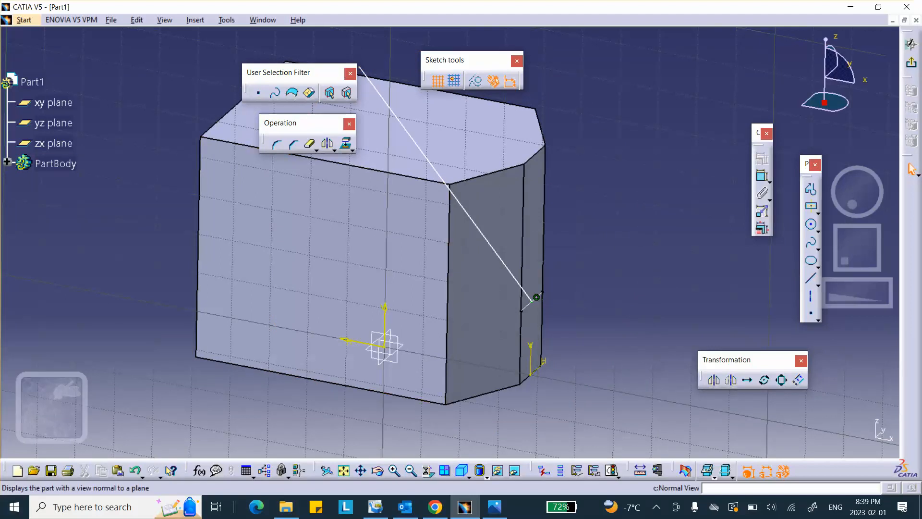
# Step: Dimension the slanted line at 30° from the vertical edge, then exit the sketch
pyautogui.click(427, 472)
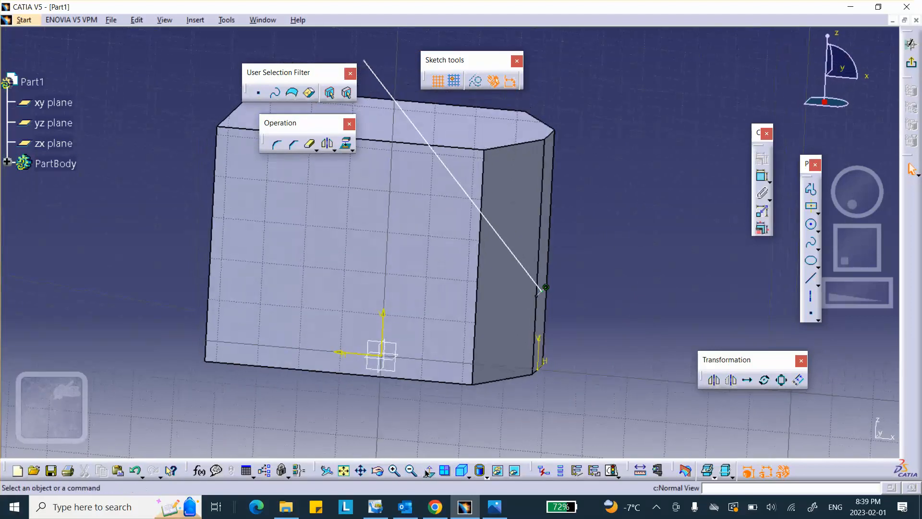
pyautogui.click(763, 175)
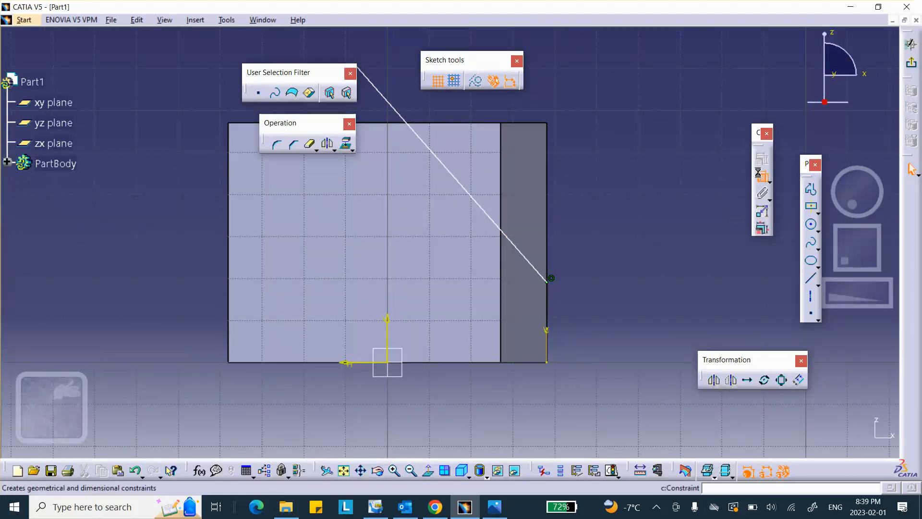
pyautogui.click(480, 201)
pyautogui.click(550, 180)
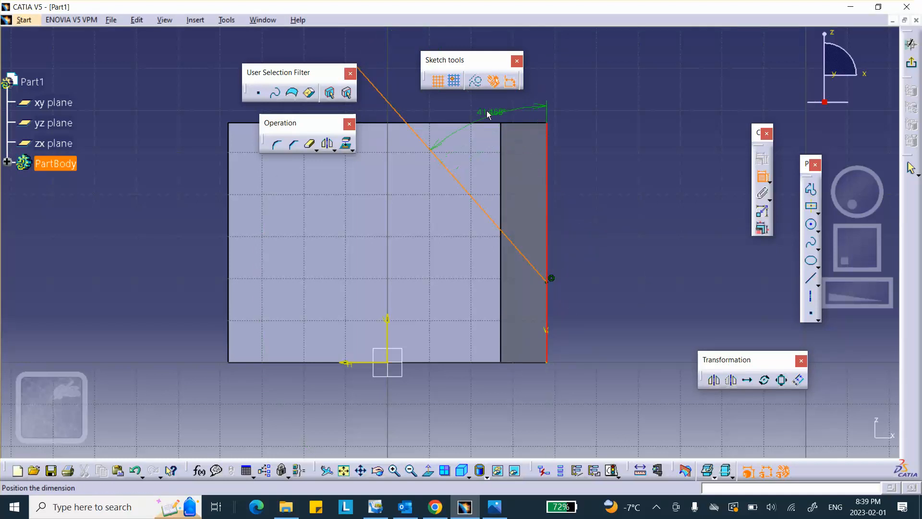
pyautogui.click(484, 112)
pyautogui.doubleClick(482, 108)
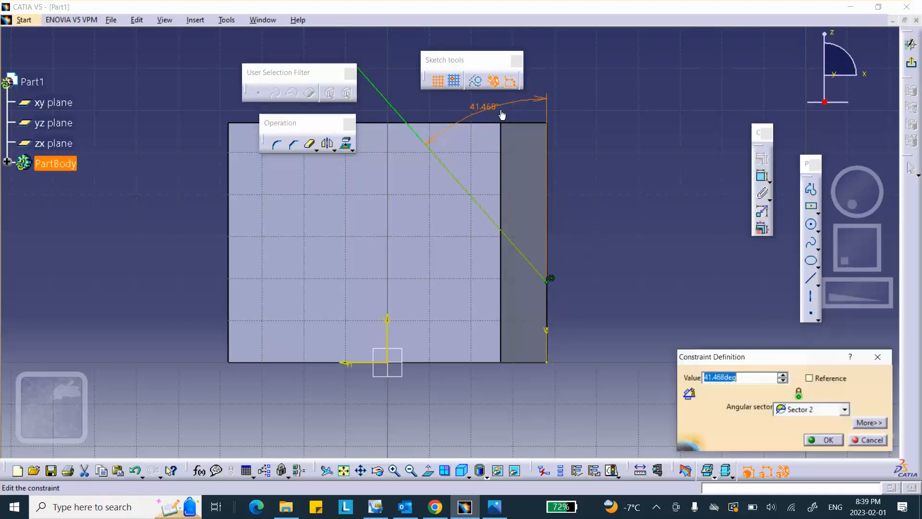
pyautogui.write('30')
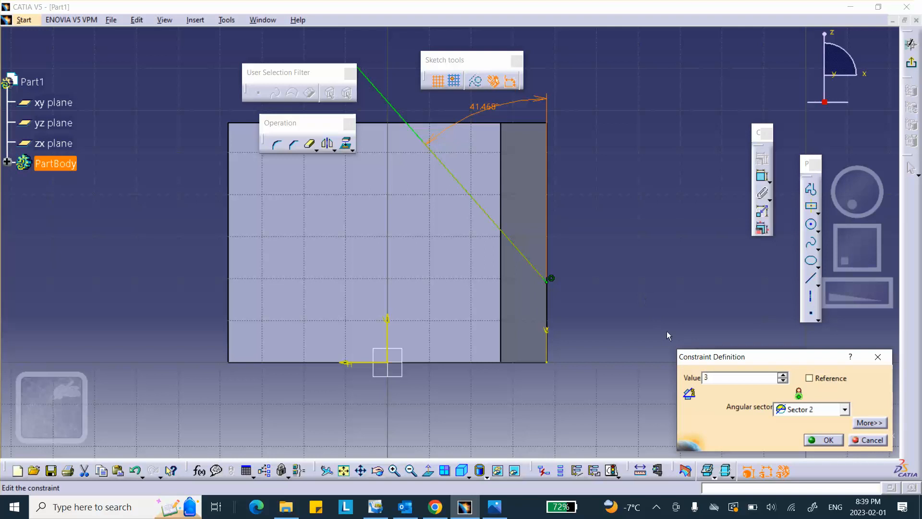
pyautogui.click(818, 439)
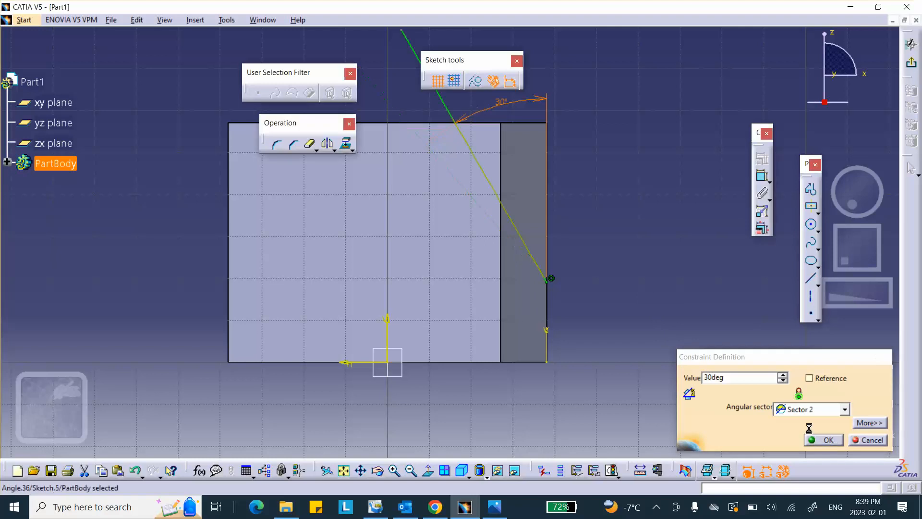
pyautogui.click(911, 62)
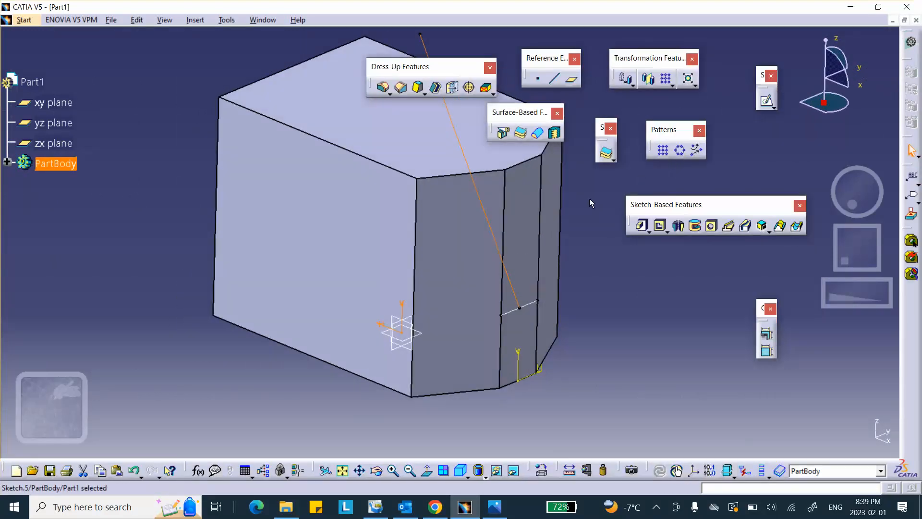
# Step: Reopen Sketch.5 containing the angled line for editing
pyautogui.moveTo(590, 198); pyautogui.dragTo(477, 339, button='middle')
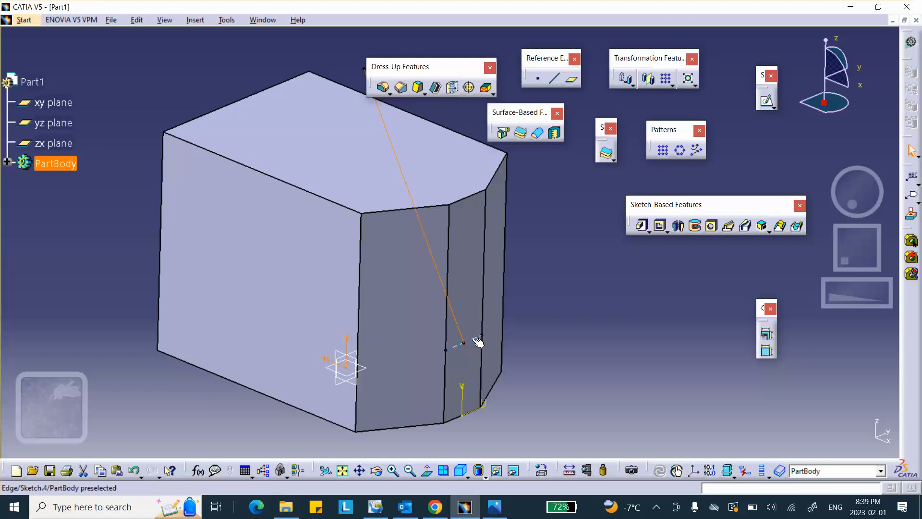
pyautogui.click(432, 246)
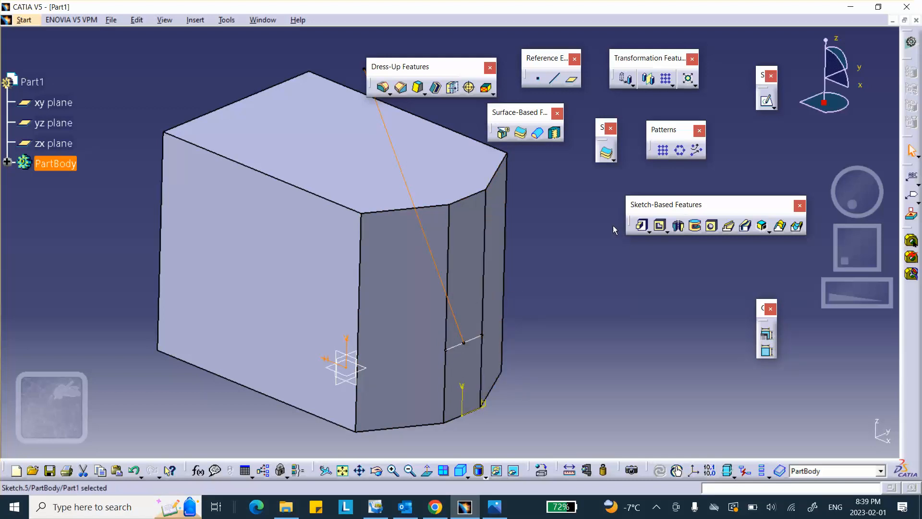
pyautogui.doubleClick(435, 260)
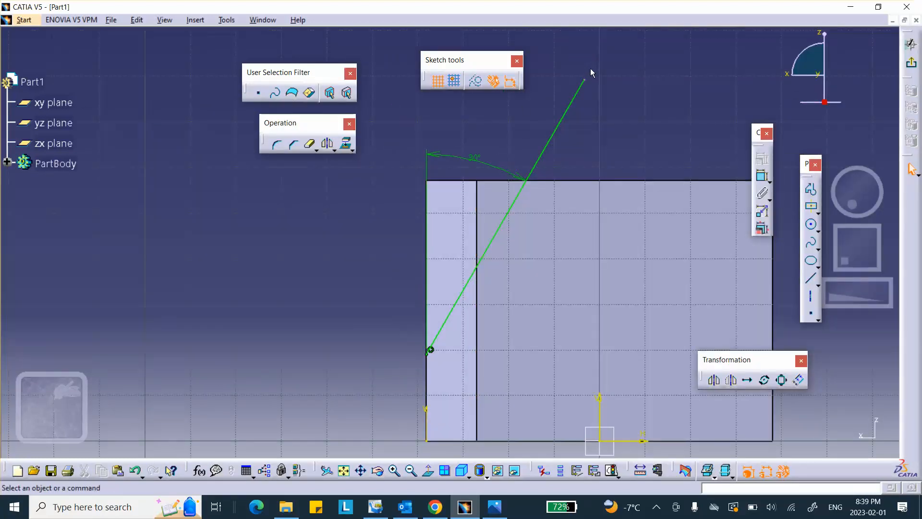
# Step: Draw a closed tilted-rectangle profile off the 30° line's left side and exit the sketch
pyautogui.click(810, 192)
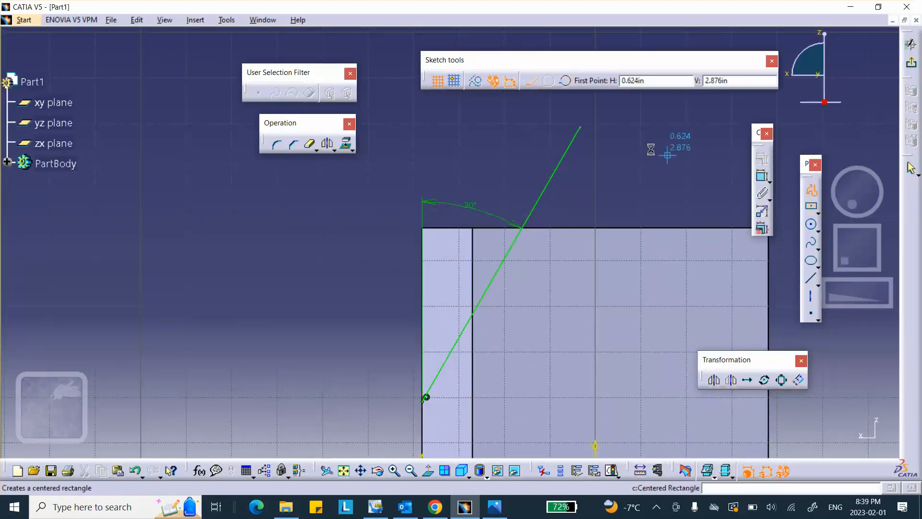
pyautogui.click(584, 129)
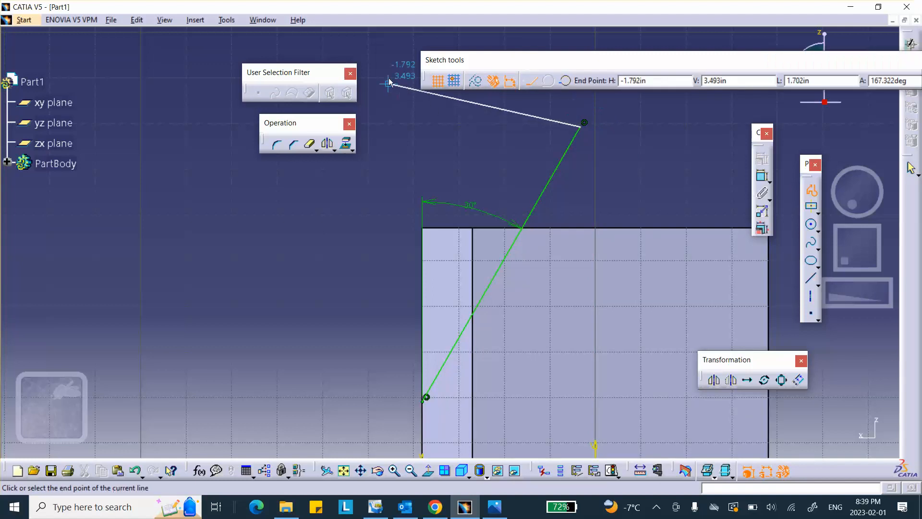
pyautogui.click(405, 56)
pyautogui.click(290, 331)
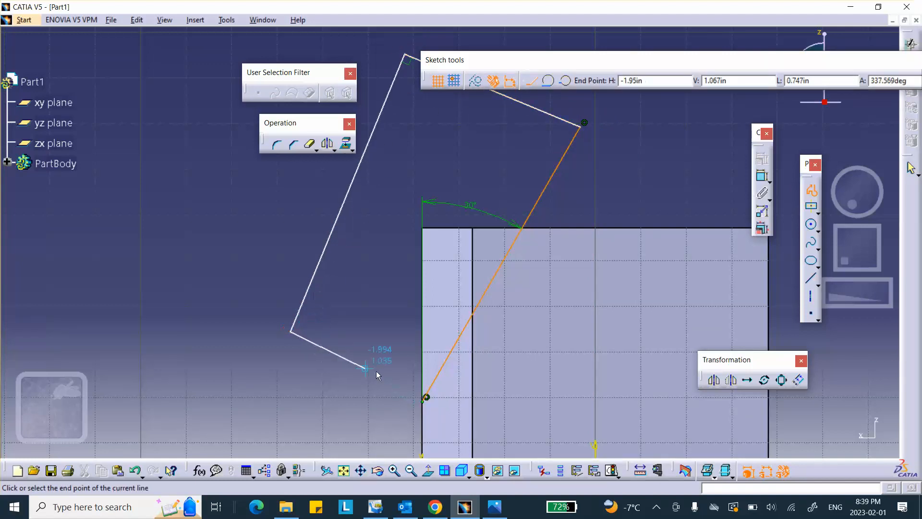
pyautogui.click(425, 398)
pyautogui.click(425, 403)
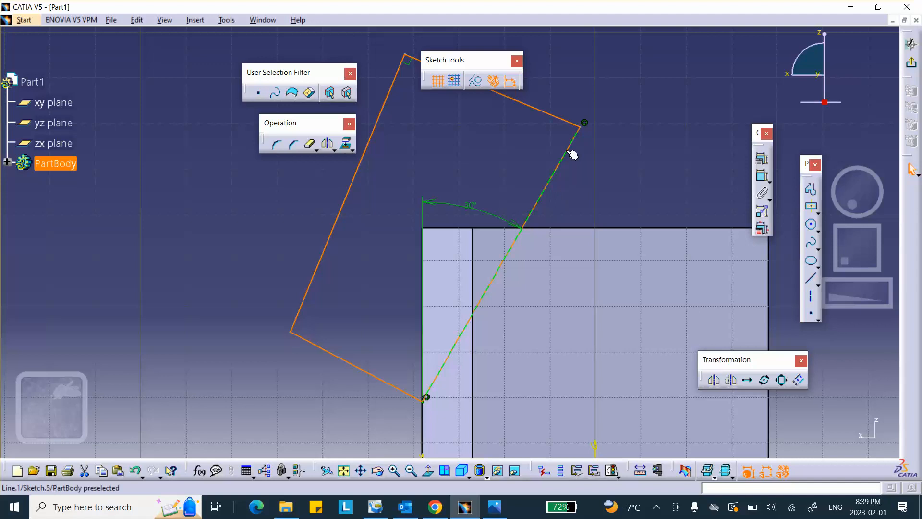
pyautogui.click(912, 64)
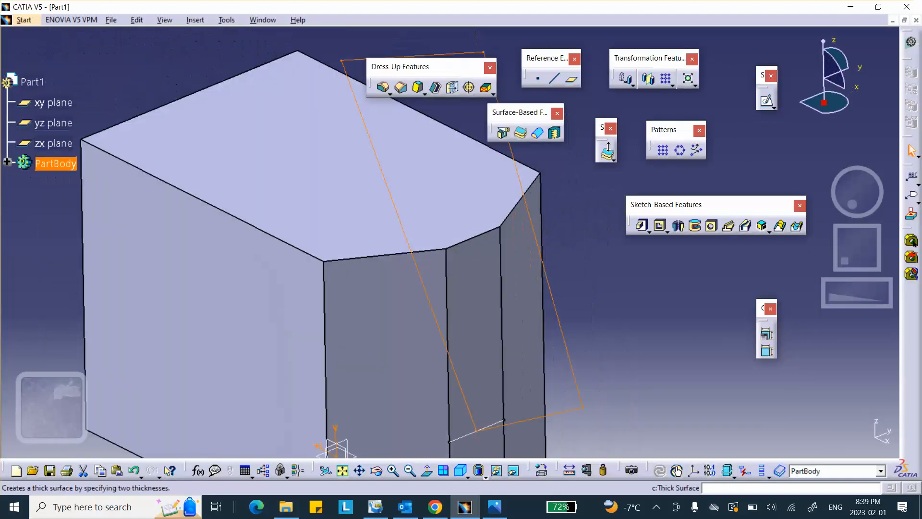
# Step: Select the angled profile Sketch.5 on the part and start a Pocket from it
pyautogui.moveTo(595, 242); pyautogui.dragTo(537, 277, button='middle')
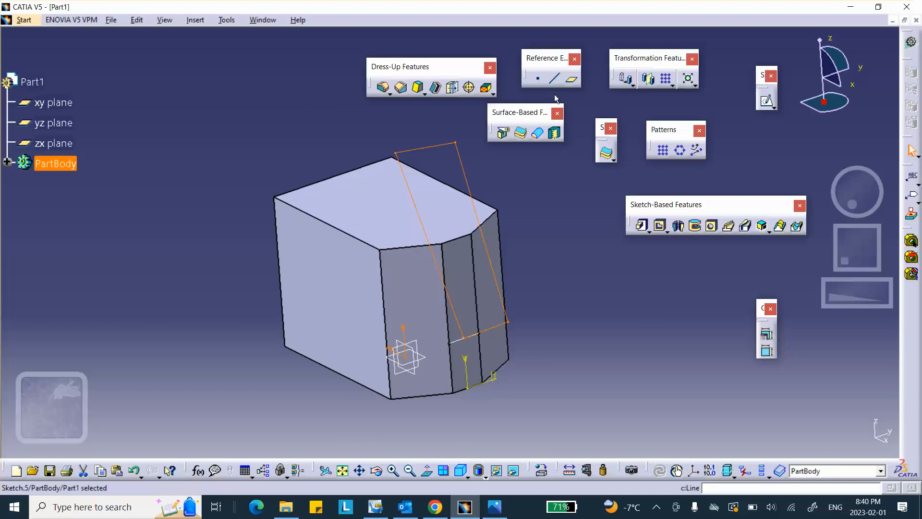
pyautogui.click(464, 339)
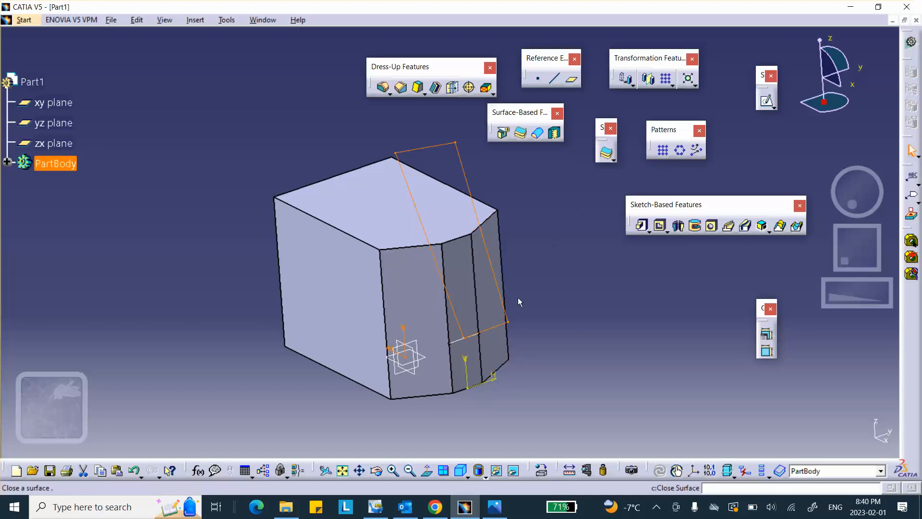
pyautogui.click(464, 342)
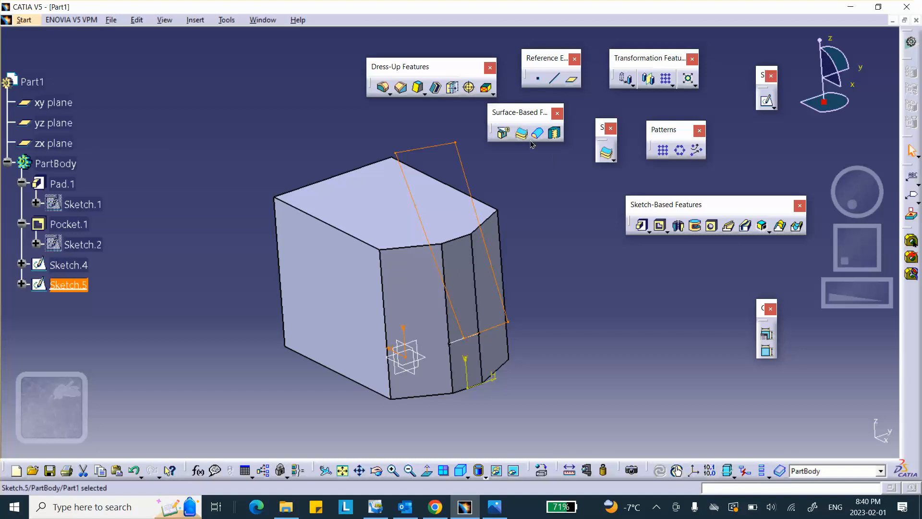
pyautogui.click(660, 232)
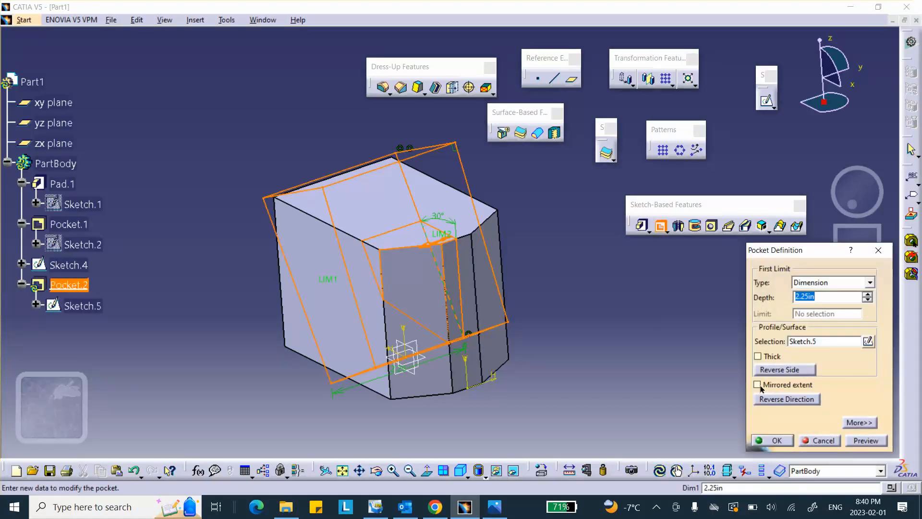
# Step: Make Pocket.2 a mirrored 2.25 in cut and inspect the sliced corner
pyautogui.click(758, 385)
pyautogui.click(770, 440)
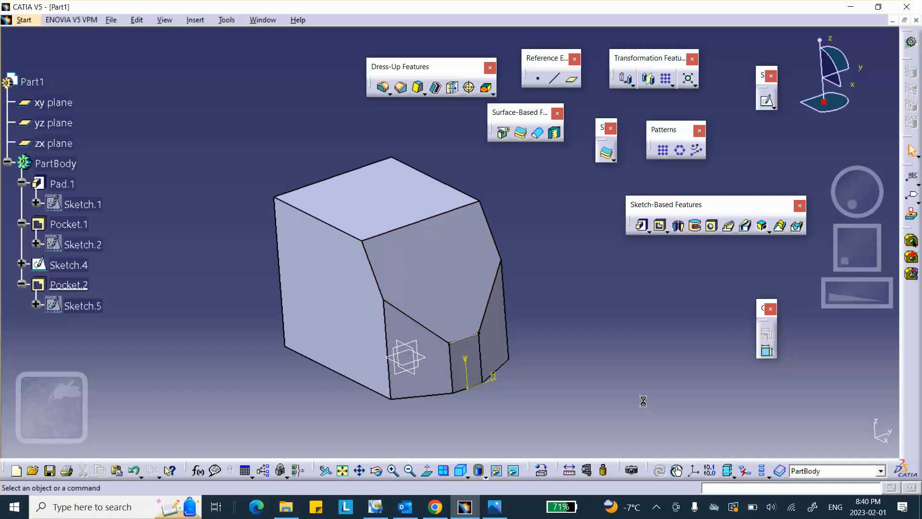
pyautogui.moveTo(486, 269); pyautogui.dragTo(470, 352, button='middle')
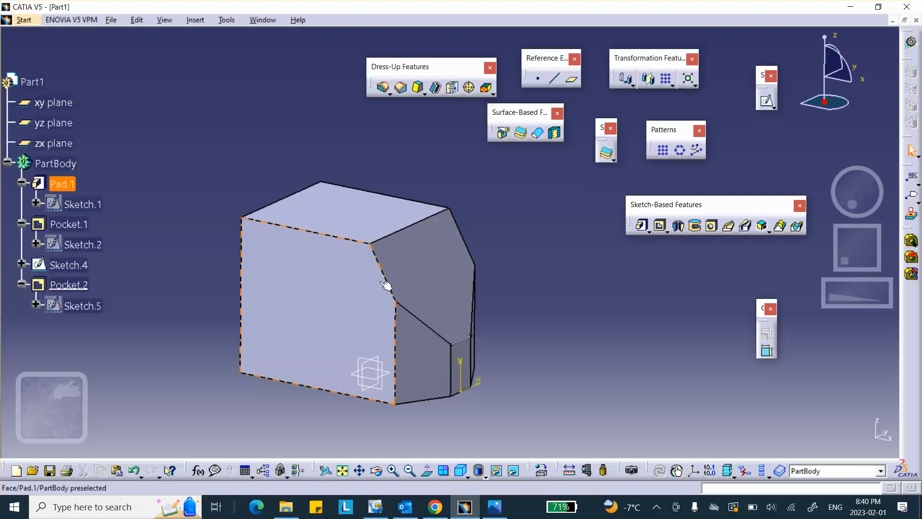
# Step: Compare the part with the reference drawing and select the slanted pocket face
pyautogui.click(490, 513)
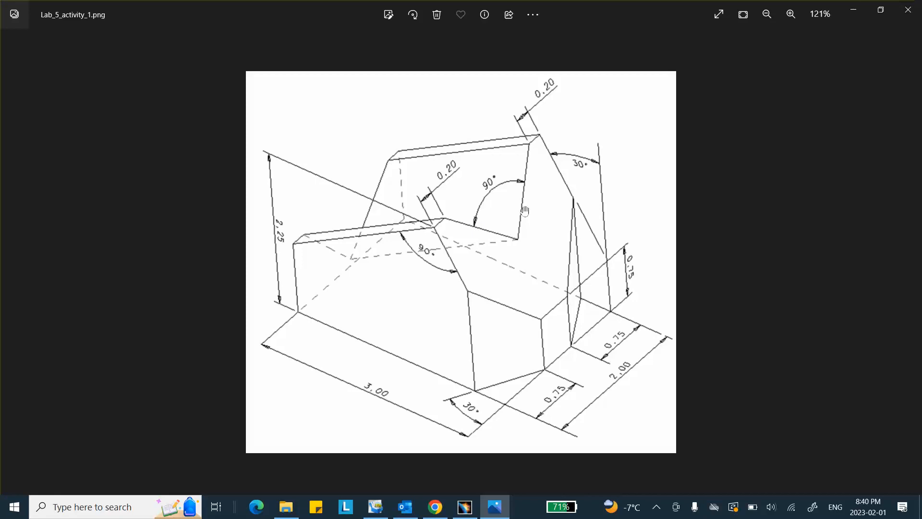
pyautogui.click(465, 507)
pyautogui.click(411, 299)
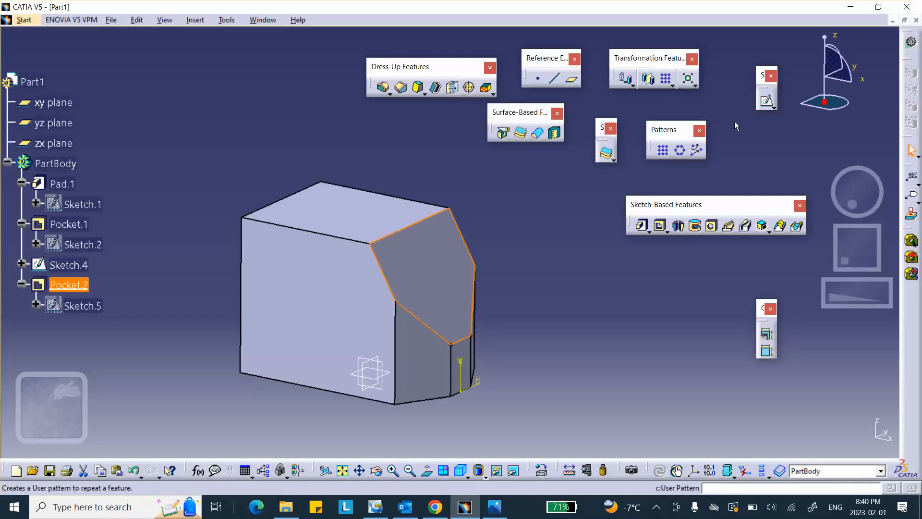
pyautogui.click(767, 103)
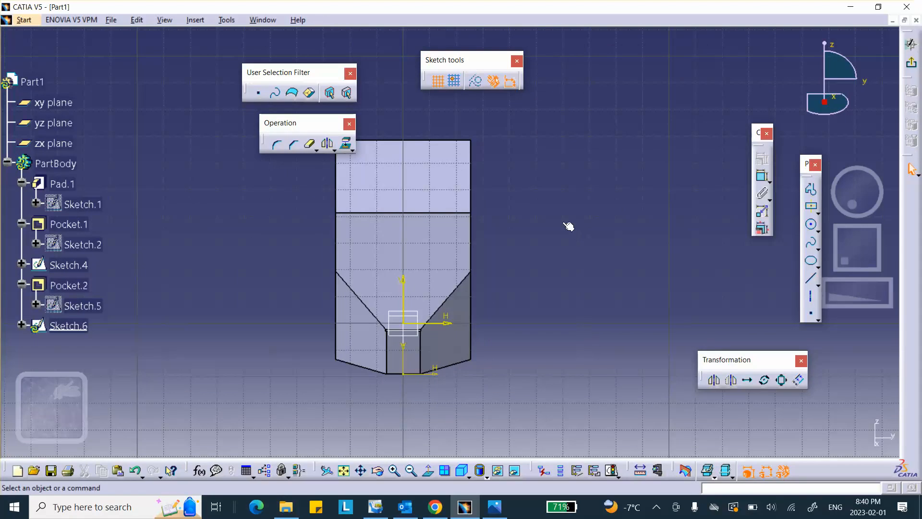
pyautogui.click(494, 507)
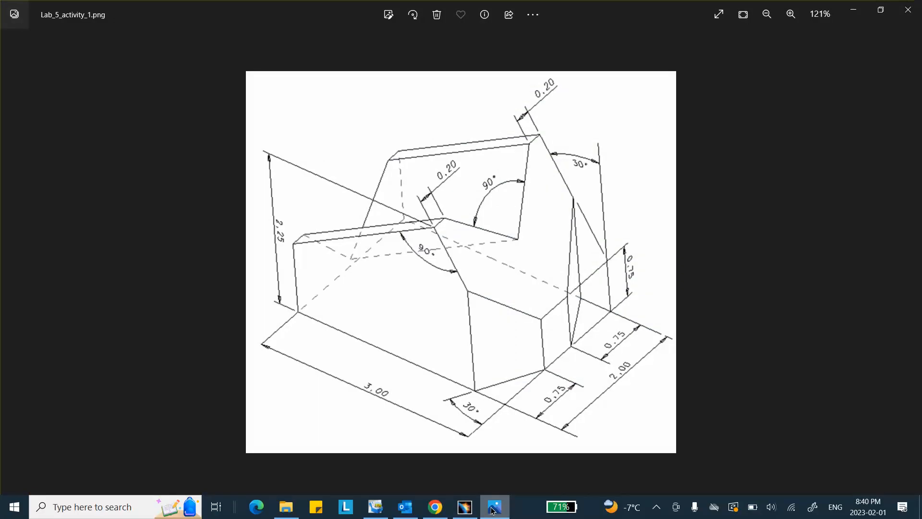
pyautogui.click(493, 509)
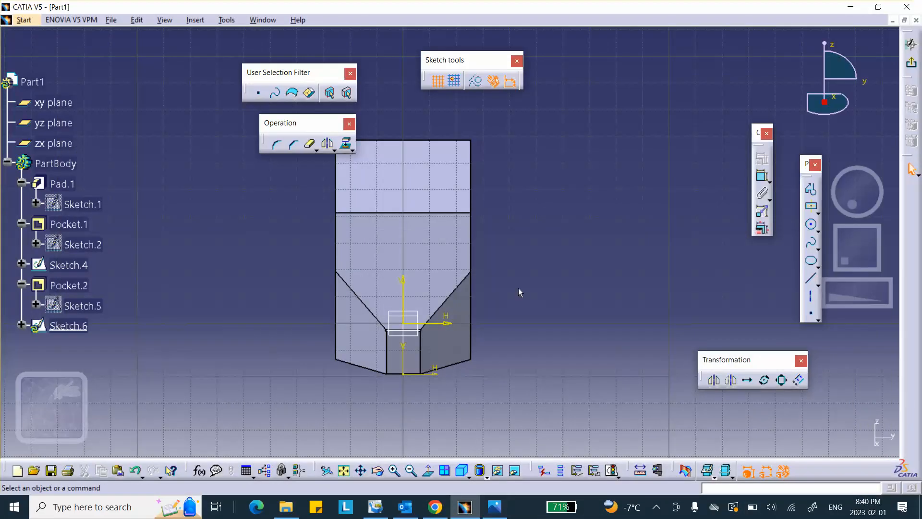
pyautogui.click(492, 508)
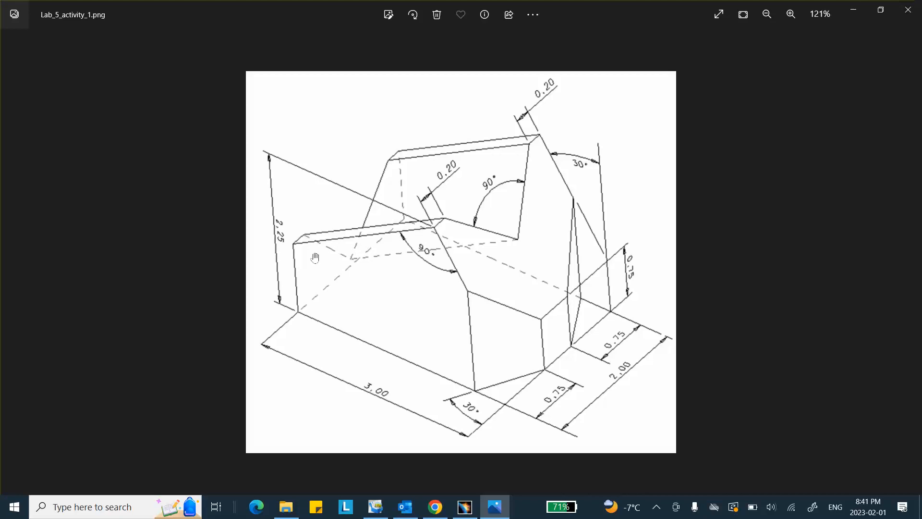
pyautogui.click(465, 506)
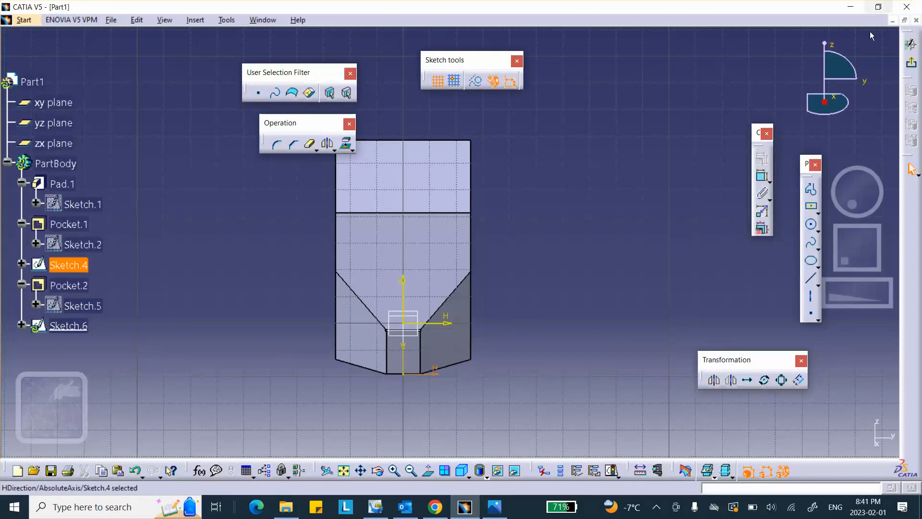
pyautogui.click(911, 44)
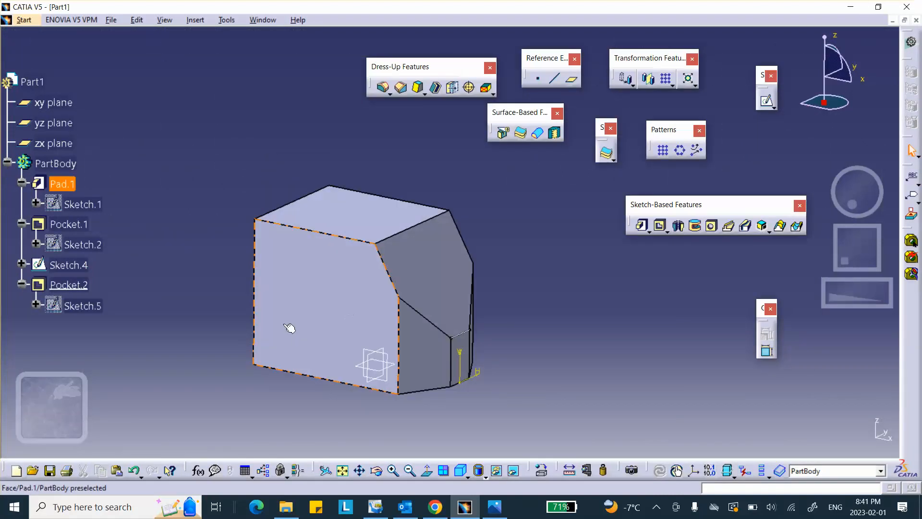
# Step: Start Sketch.7 on the part's flat side face and center the view
pyautogui.click(330, 314)
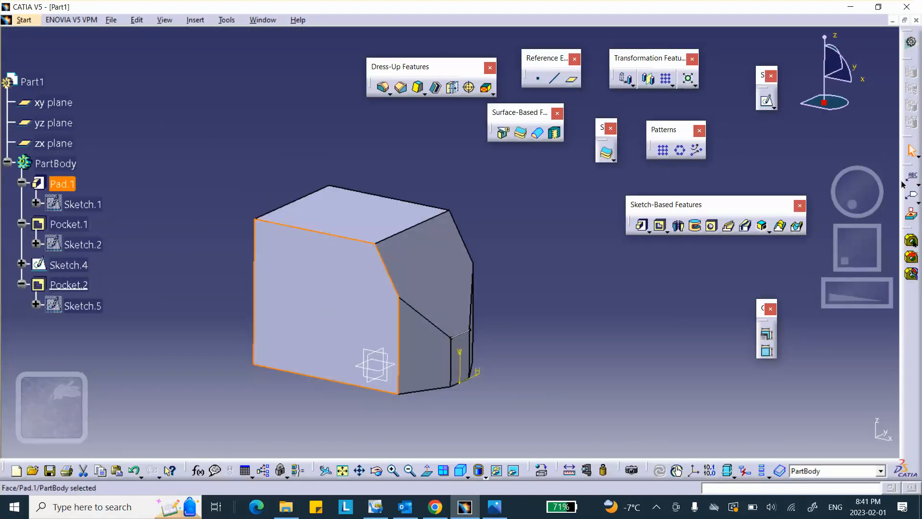
pyautogui.click(766, 101)
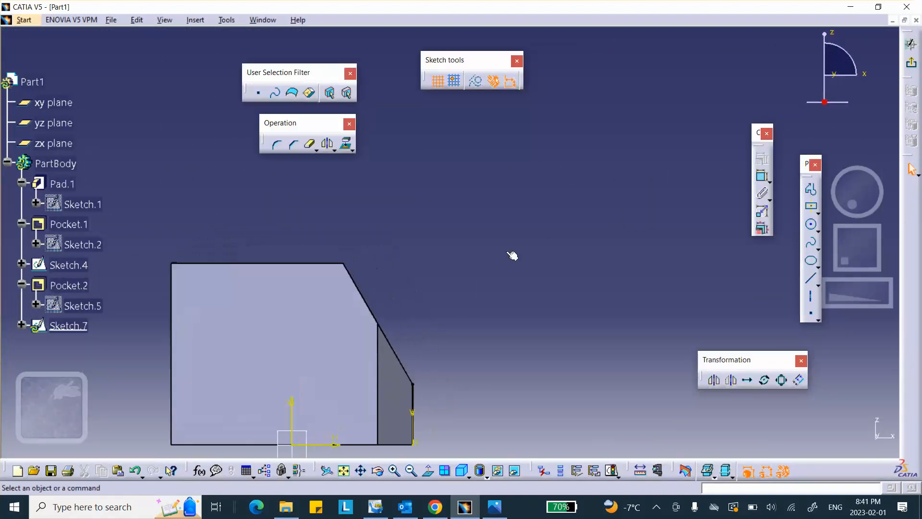
pyautogui.moveTo(414, 231); pyautogui.dragTo(482, 171, button='middle')
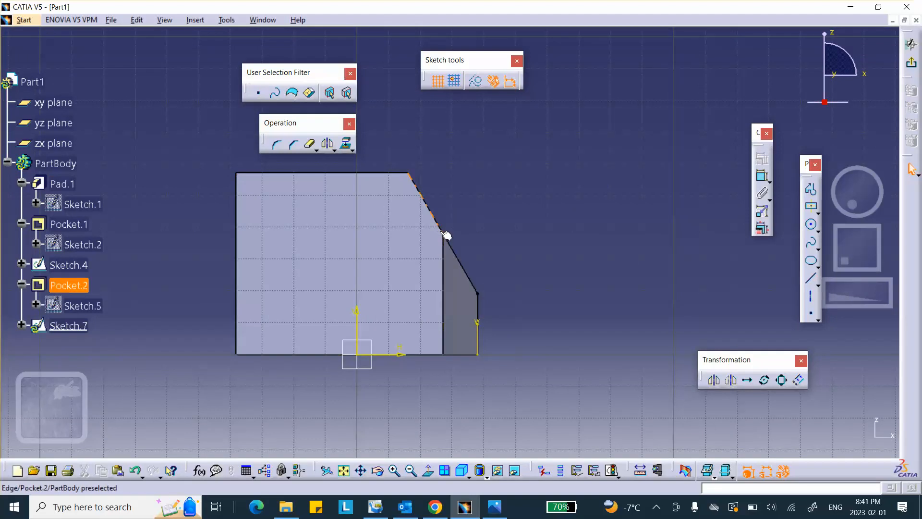
# Step: Consult the reference drawing, then get ready to draw straight lines
pyautogui.click(493, 510)
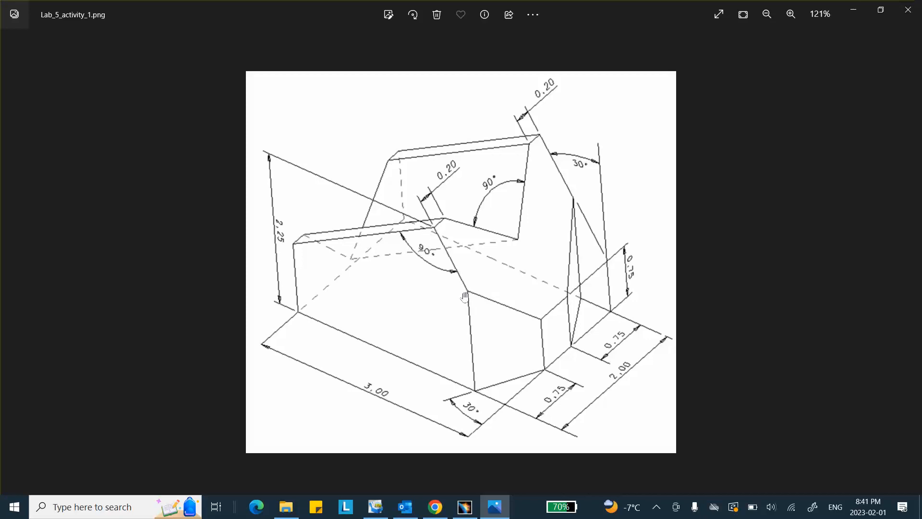
pyautogui.click(464, 507)
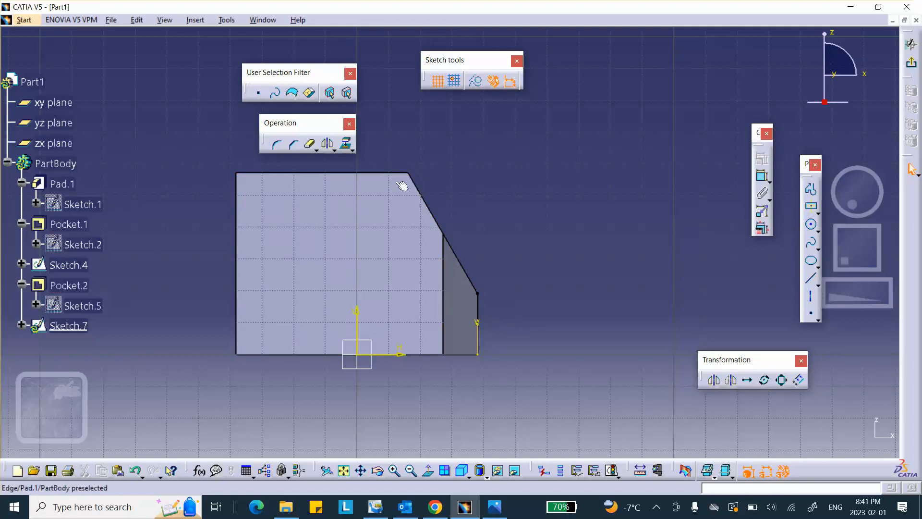
pyautogui.click(494, 506)
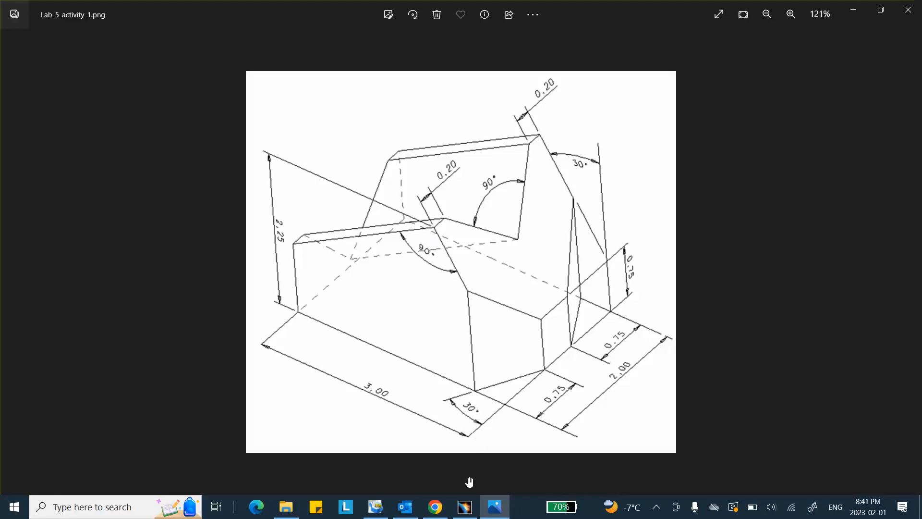
pyautogui.click(465, 507)
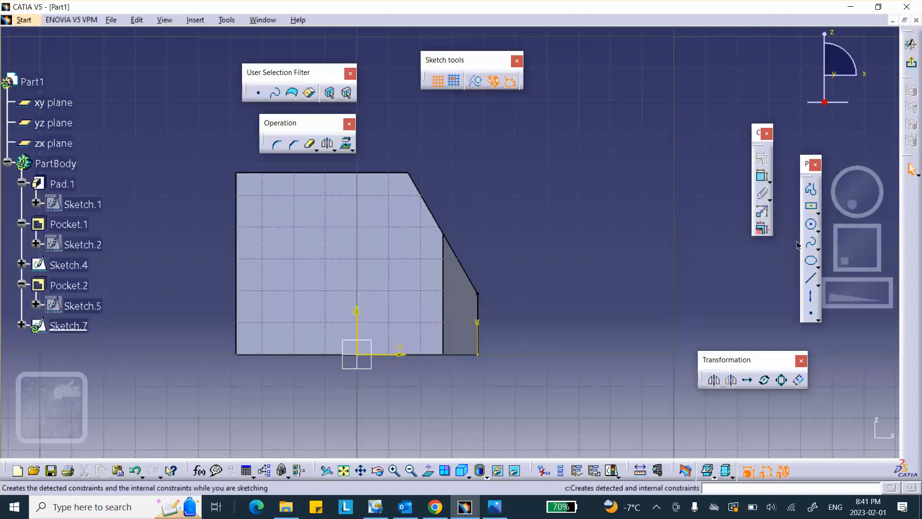
pyautogui.click(810, 279)
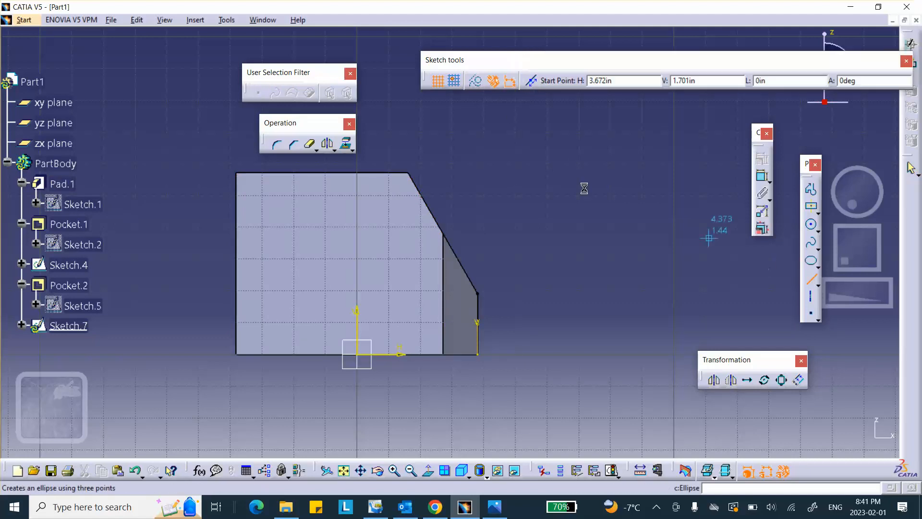
# Step: Draw a line from the part's top corner and make its endpoint coincident with that corner
pyautogui.click(412, 175)
pyautogui.click(202, 277)
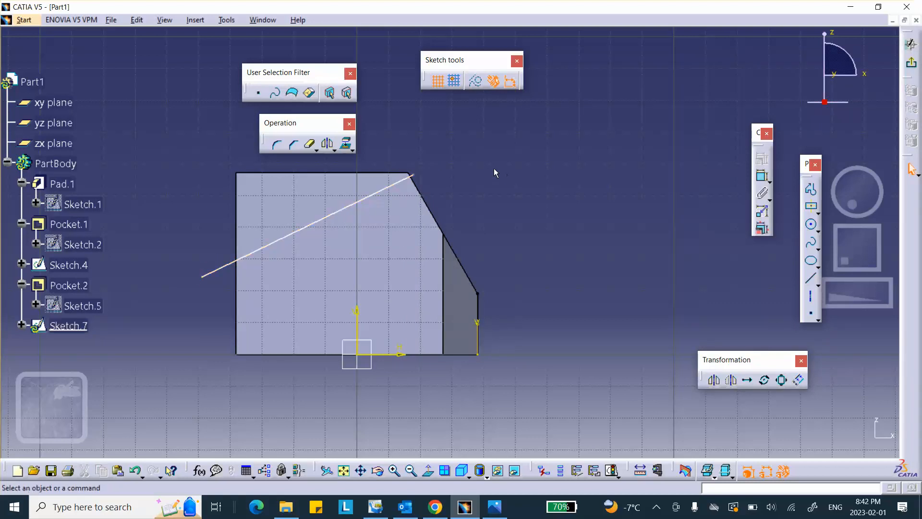
pyautogui.click(419, 176)
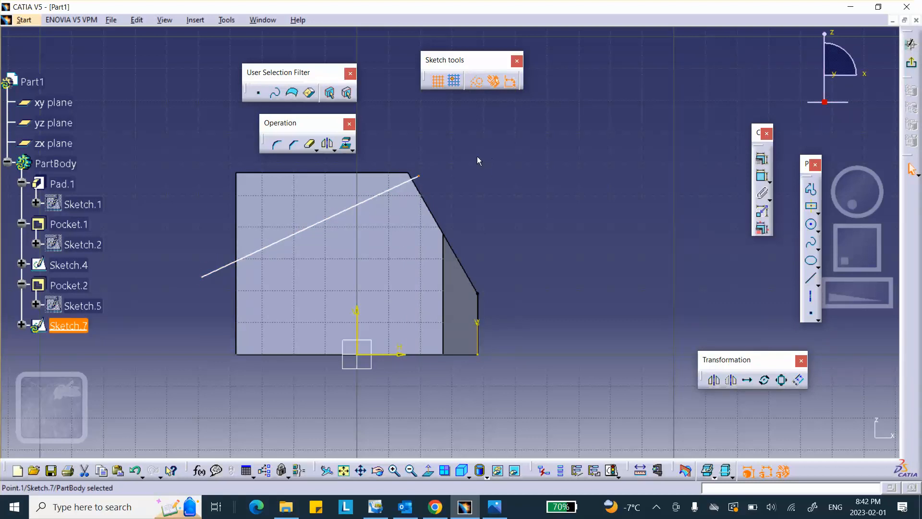
pyautogui.keyDown('ctrl'); pyautogui.click(409, 172); pyautogui.keyUp('ctrl')
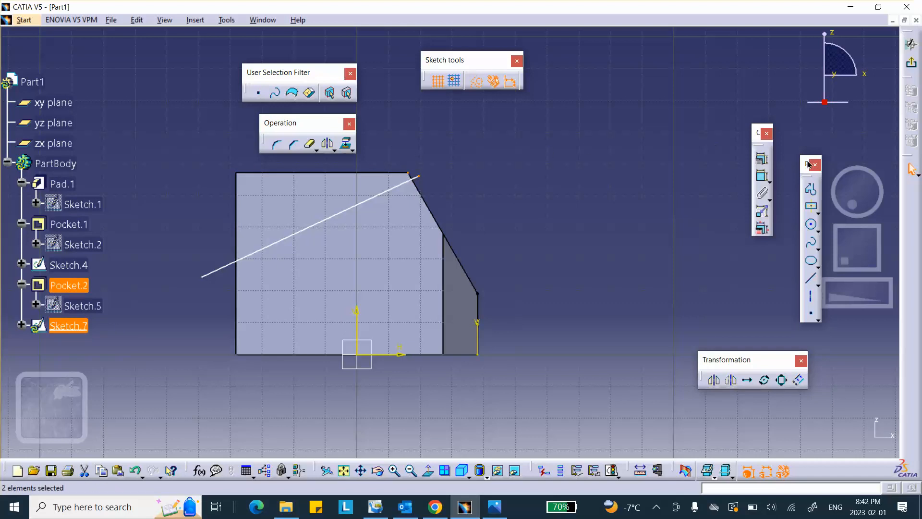
pyautogui.click(810, 189)
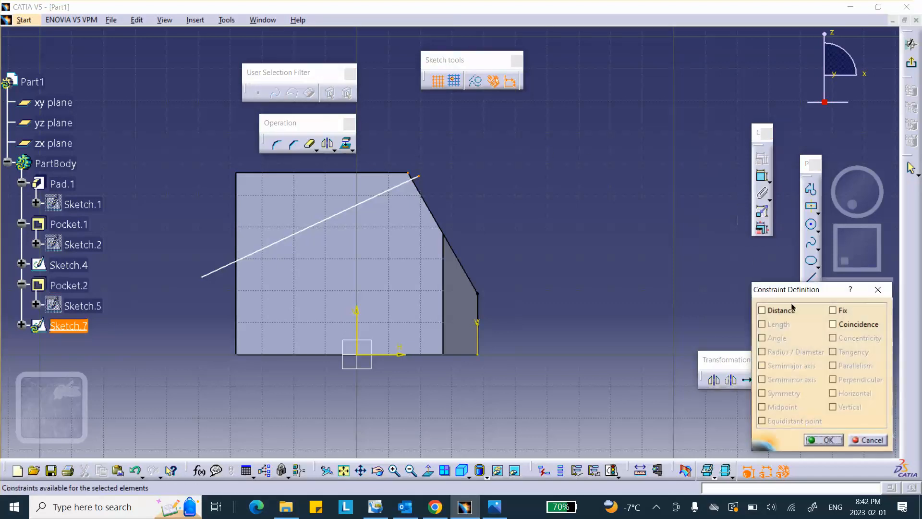
pyautogui.click(840, 324)
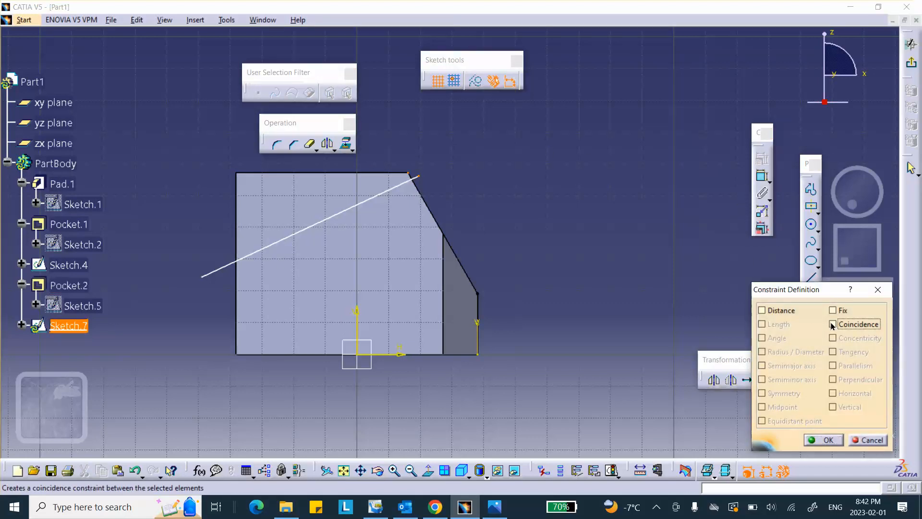
pyautogui.click(822, 440)
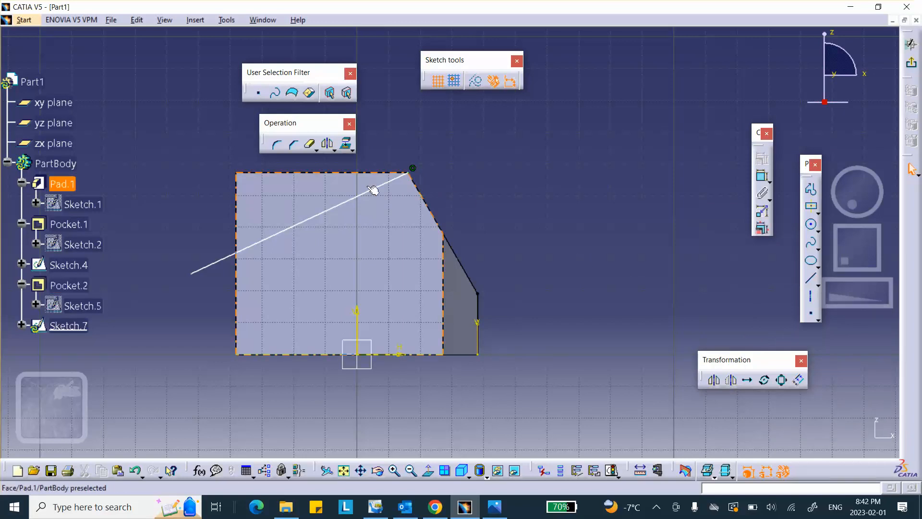
# Step: Constrain the angle between the line and the sloped top edge to 90°
pyautogui.click(764, 177)
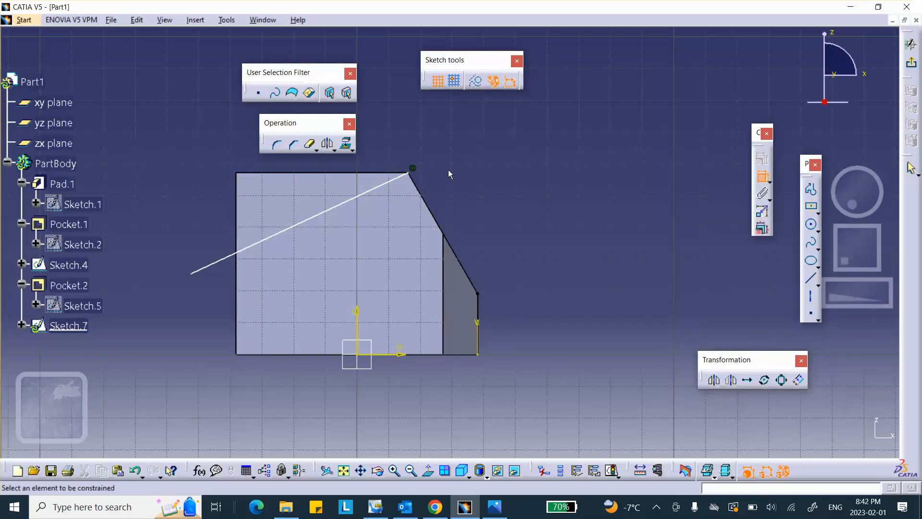
pyautogui.click(429, 203)
pyautogui.click(376, 188)
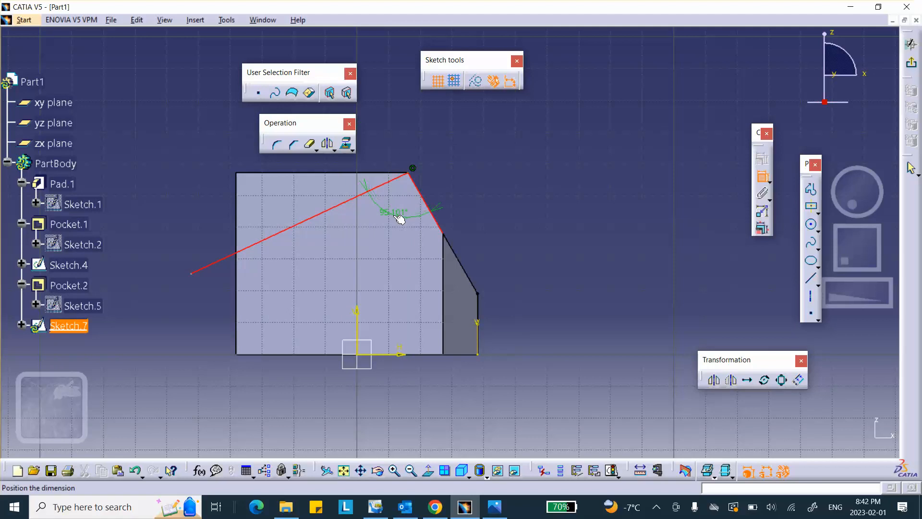
pyautogui.click(400, 218)
pyautogui.doubleClick(393, 208)
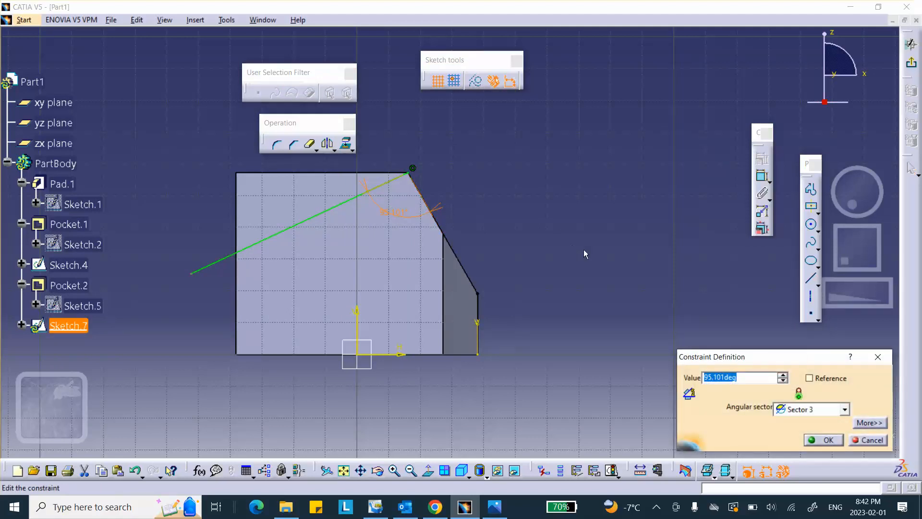
pyautogui.write('90')
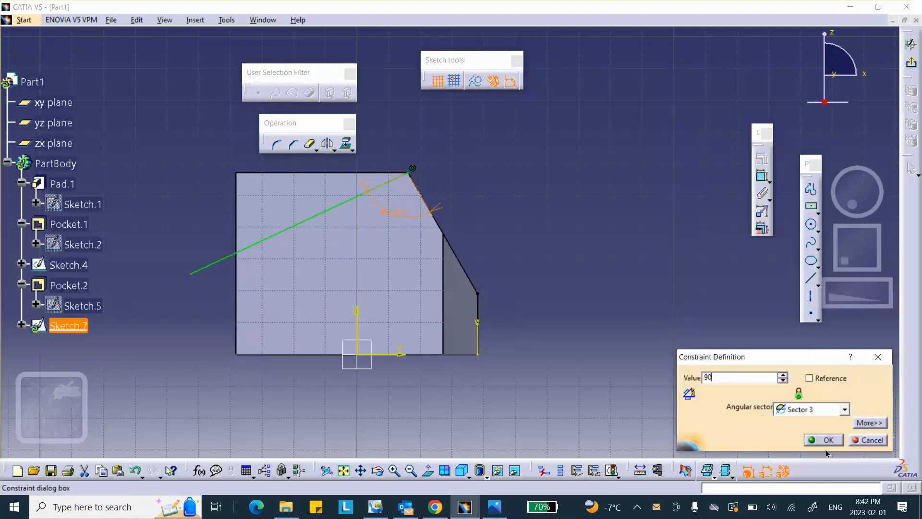
pyautogui.click(827, 440)
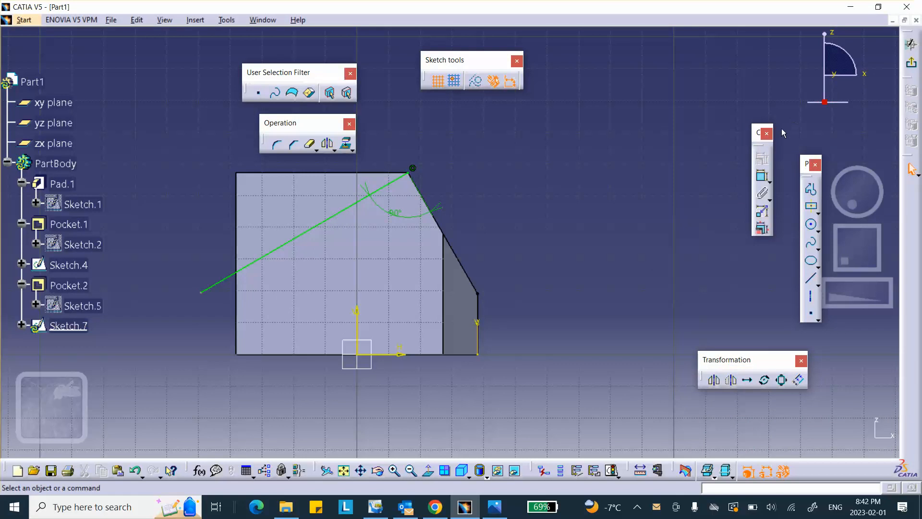
pyautogui.moveTo(471, 156); pyautogui.dragTo(522, 205, button='middle')
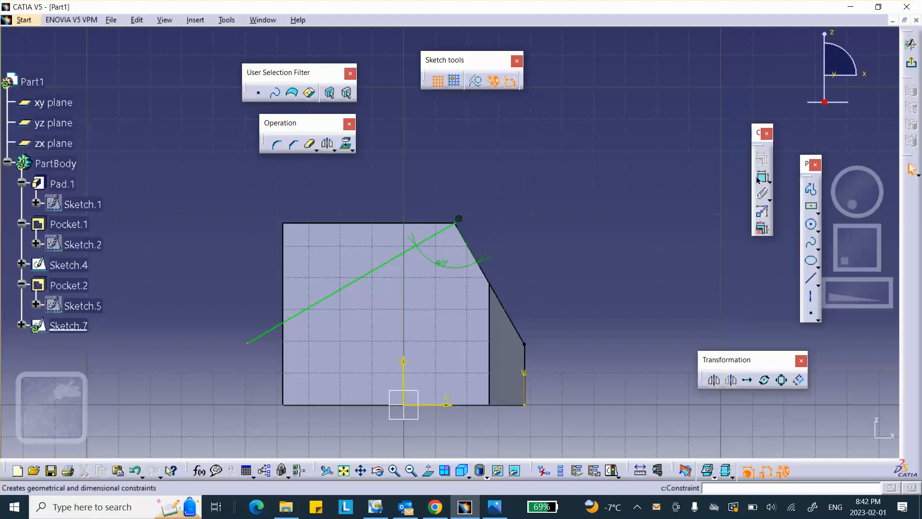
# Step: Draw a vertical and a sloped profile segment from the green line's left endpoint
pyautogui.click(250, 343)
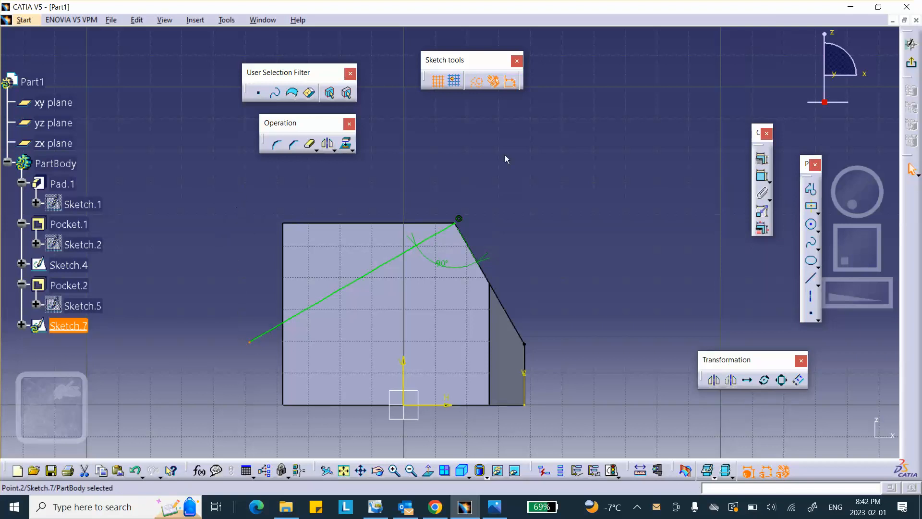
pyautogui.click(811, 189)
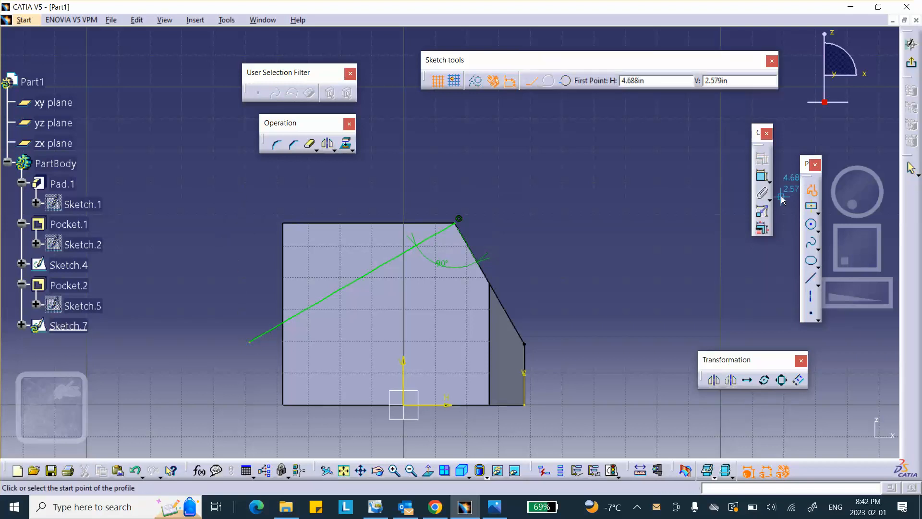
pyautogui.click(250, 341)
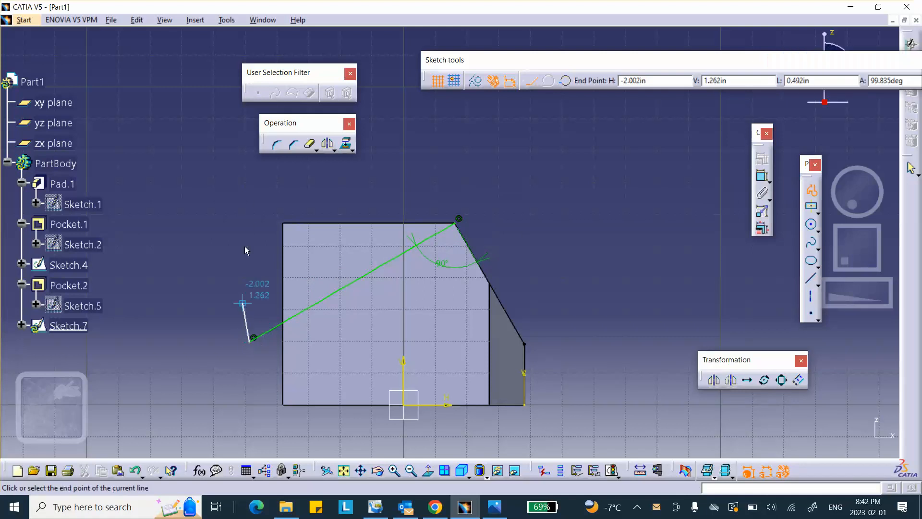
pyautogui.click(255, 196)
pyautogui.click(395, 166)
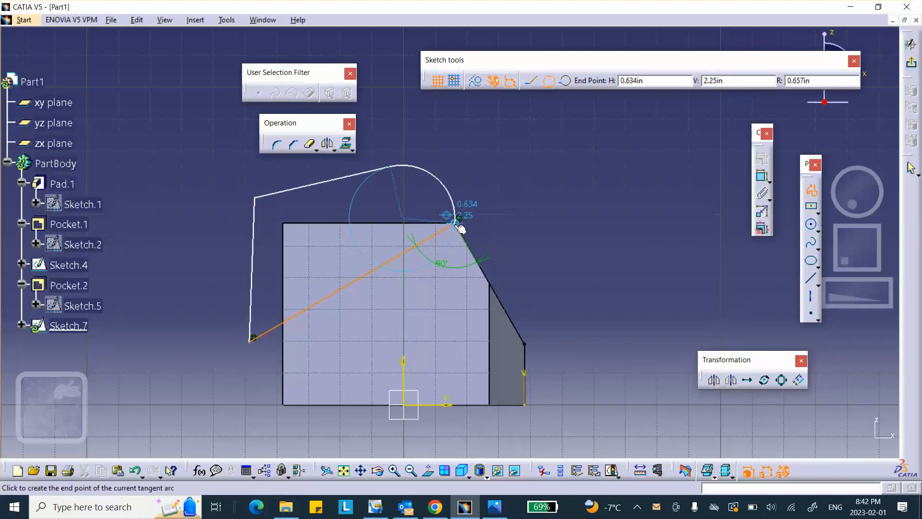
pyautogui.press('Escape')
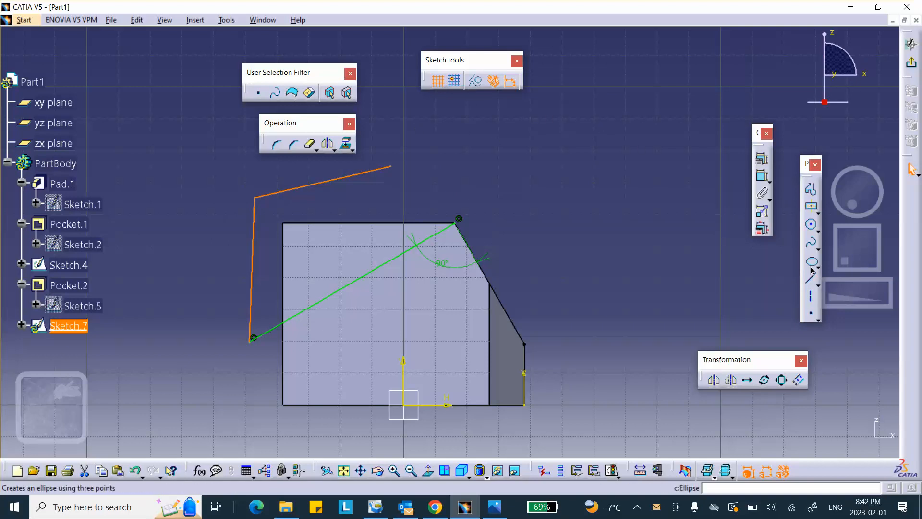
# Step: Close the outline with a line back to the part's top corner and exit the sketch
pyautogui.click(810, 282)
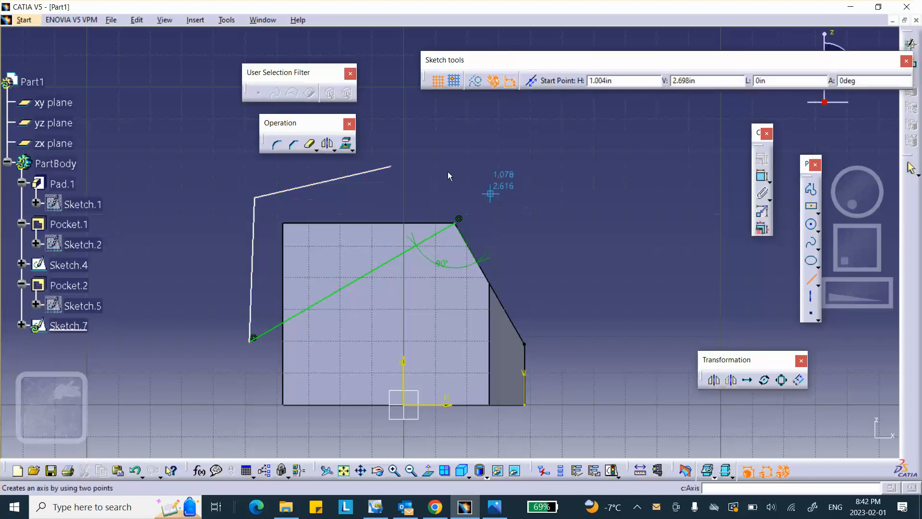
pyautogui.click(391, 167)
pyautogui.click(458, 220)
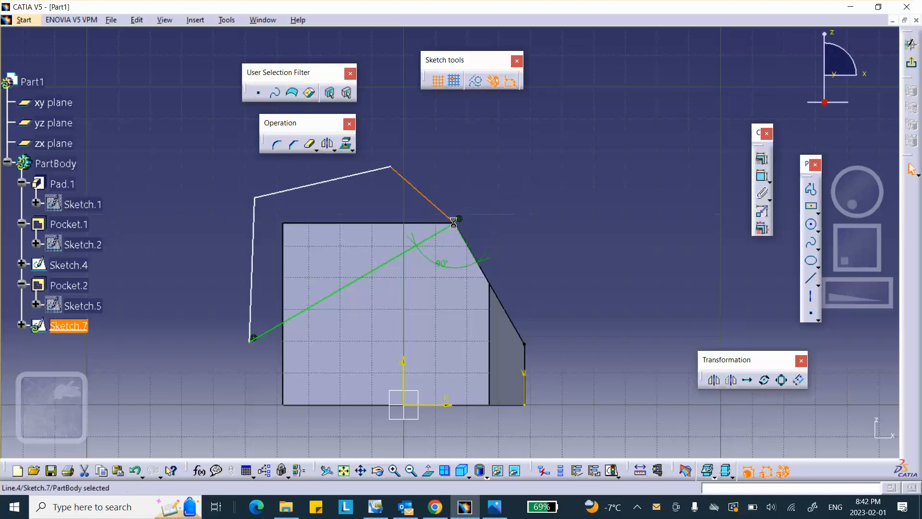
pyautogui.click(459, 224)
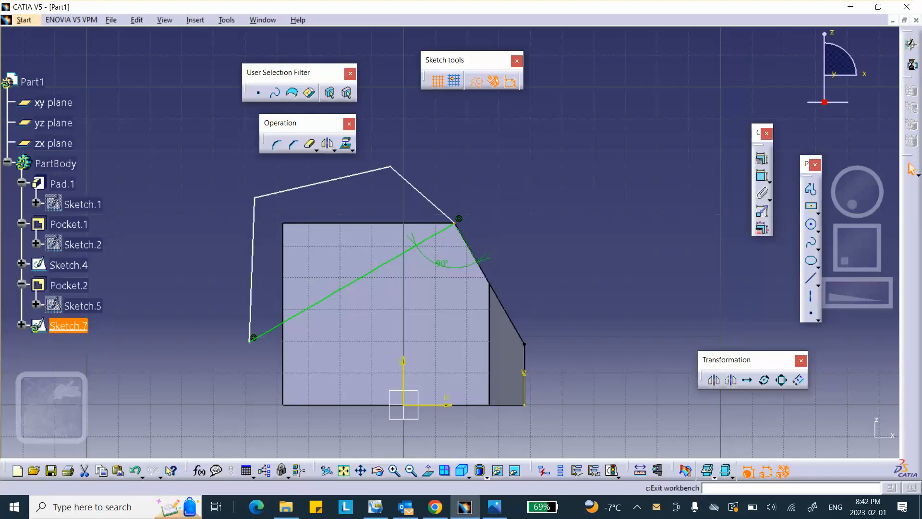
pyautogui.click(911, 44)
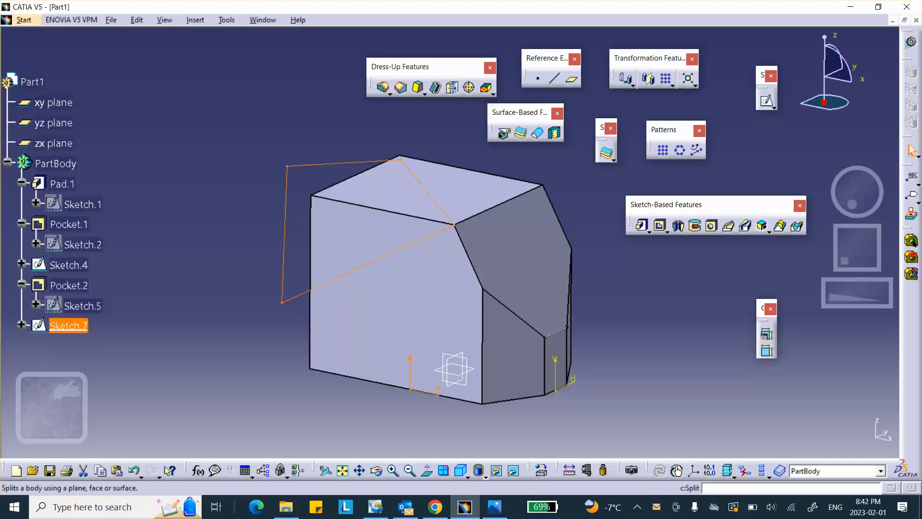
# Step: Cut Pocket.3 from Sketch.7 at 2.25 in depth and rotate to view the top
pyautogui.click(659, 225)
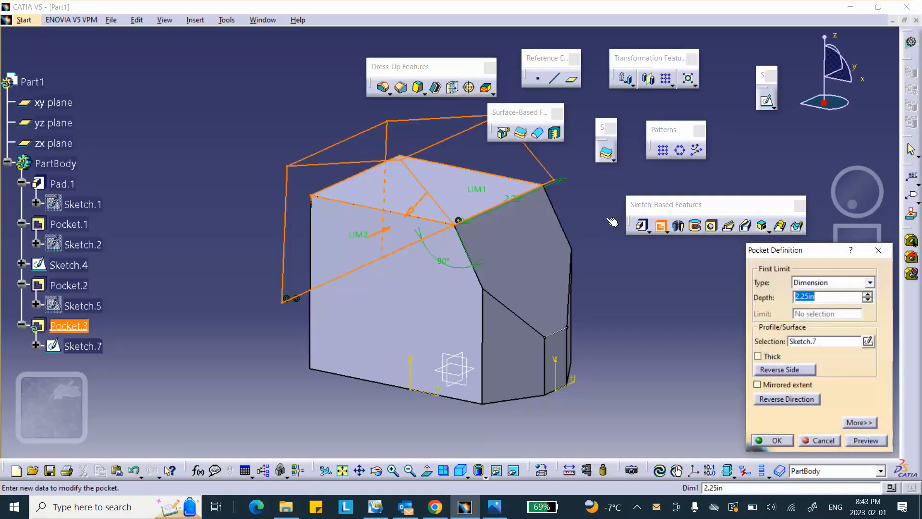
pyautogui.click(764, 438)
pyautogui.click(686, 379)
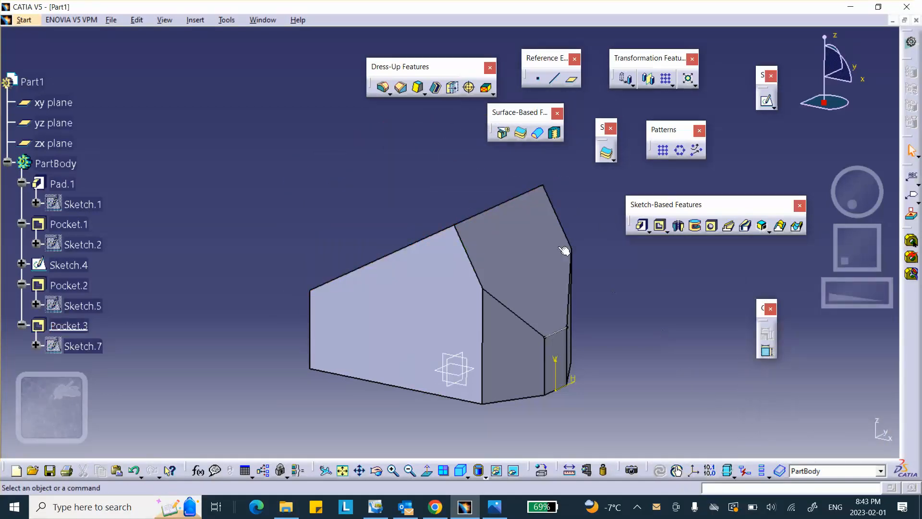
pyautogui.scroll(1, 552, 268)
pyautogui.moveTo(551, 269); pyautogui.dragTo(597, 261, button='middle')
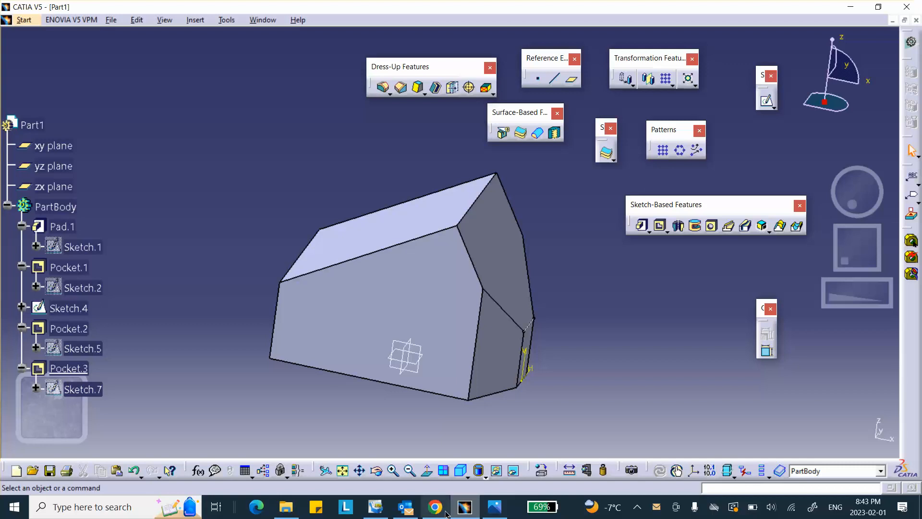
# Step: Check the reference drawing, then start Sketch.8 on the angled Pocket.2 face
pyautogui.click(494, 506)
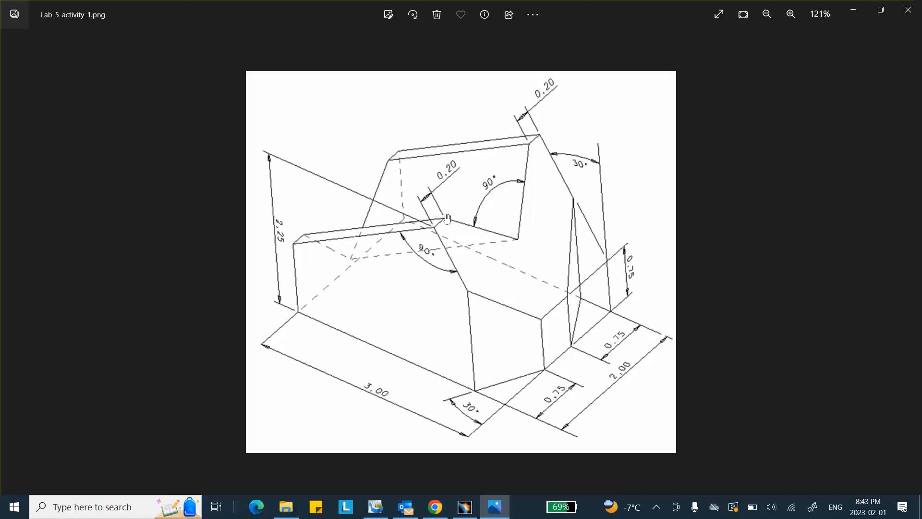
pyautogui.click(464, 506)
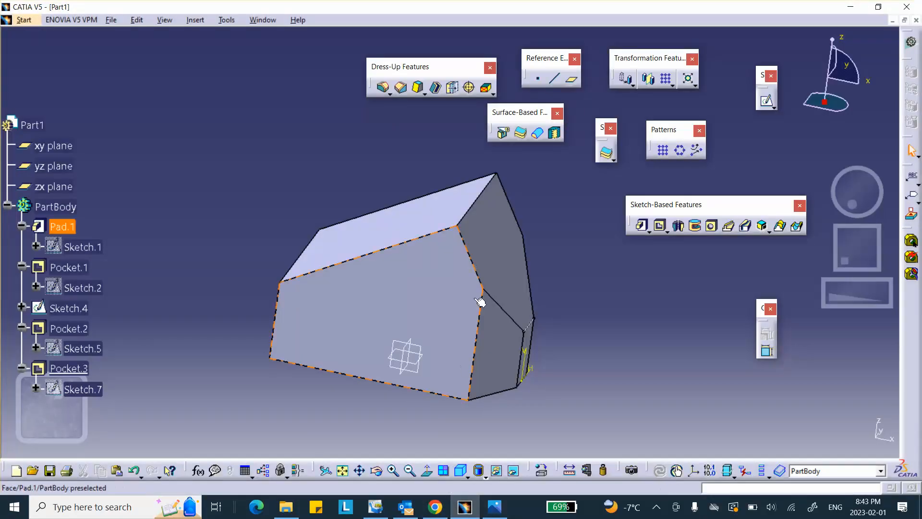
pyautogui.click(495, 254)
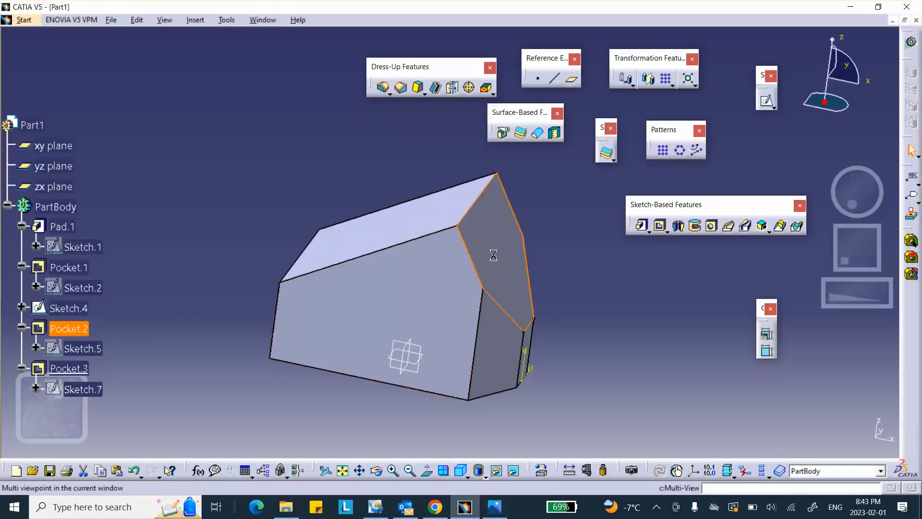
pyautogui.click(758, 105)
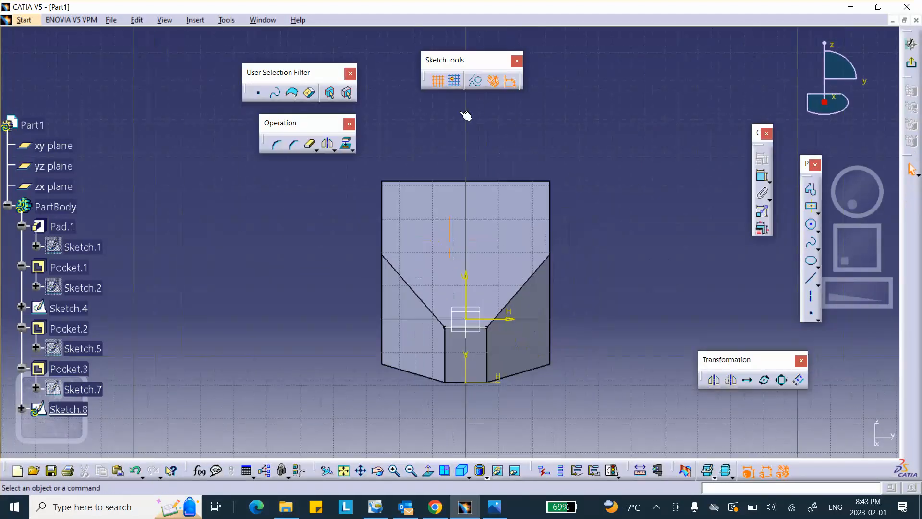
# Step: Draw two slanted lines forming a V with its vertex on the vertical axis
pyautogui.click(812, 192)
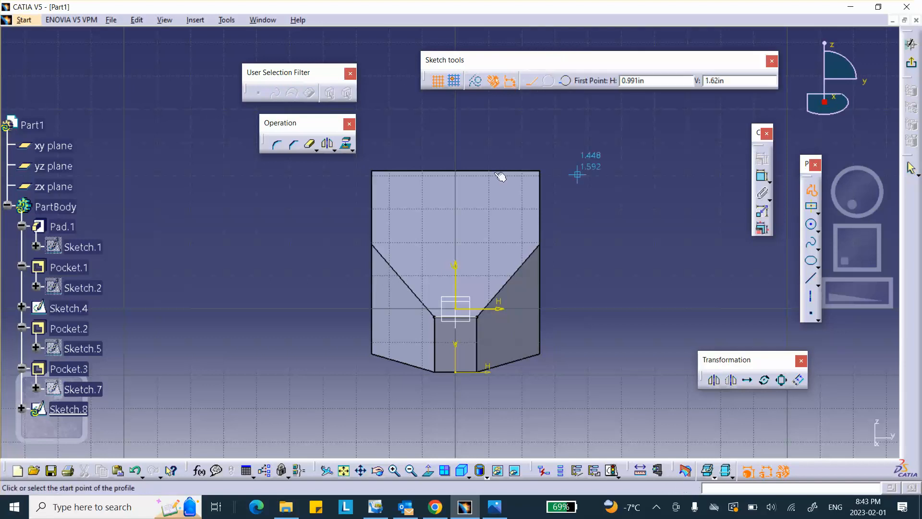
pyautogui.click(397, 161)
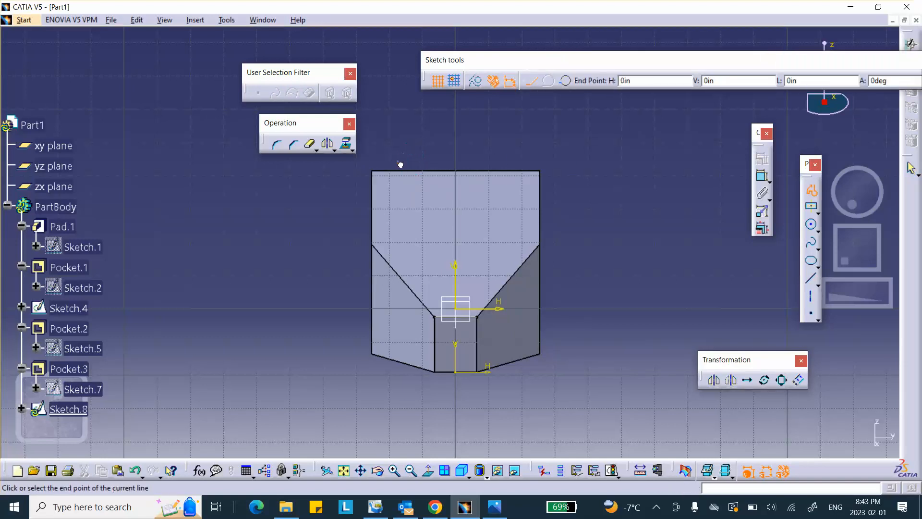
pyautogui.click(456, 222)
pyautogui.doubleClick(526, 153)
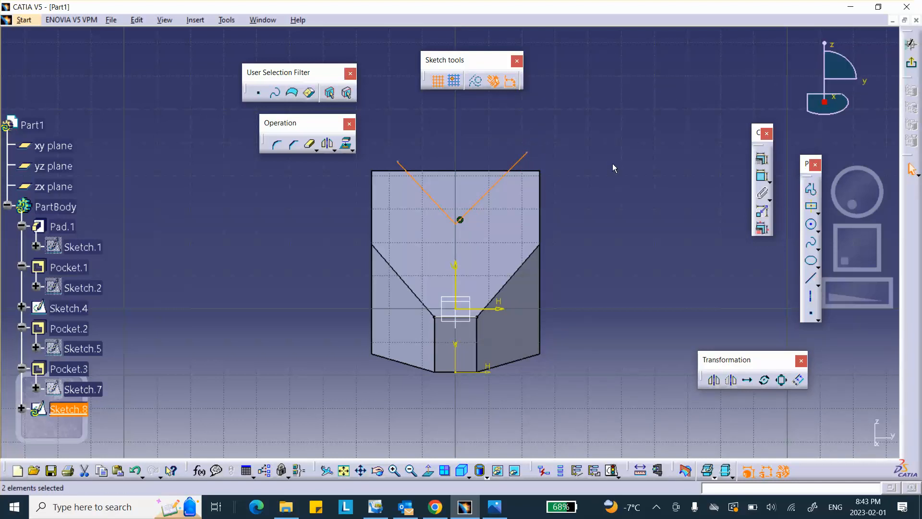
pyautogui.moveTo(612, 165); pyautogui.dragTo(575, 93, button='middle')
pyautogui.moveTo(633, 113); pyautogui.dragTo(667, 127, button='middle')
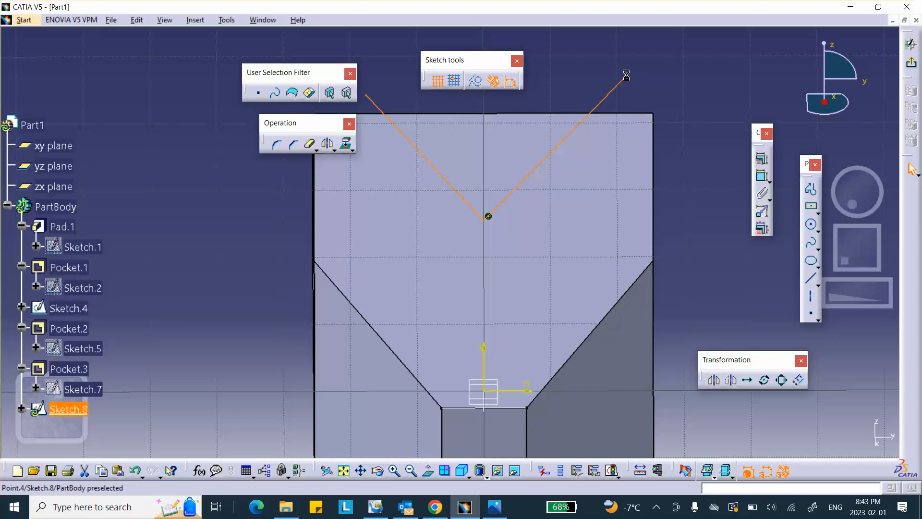
pyautogui.click(626, 76)
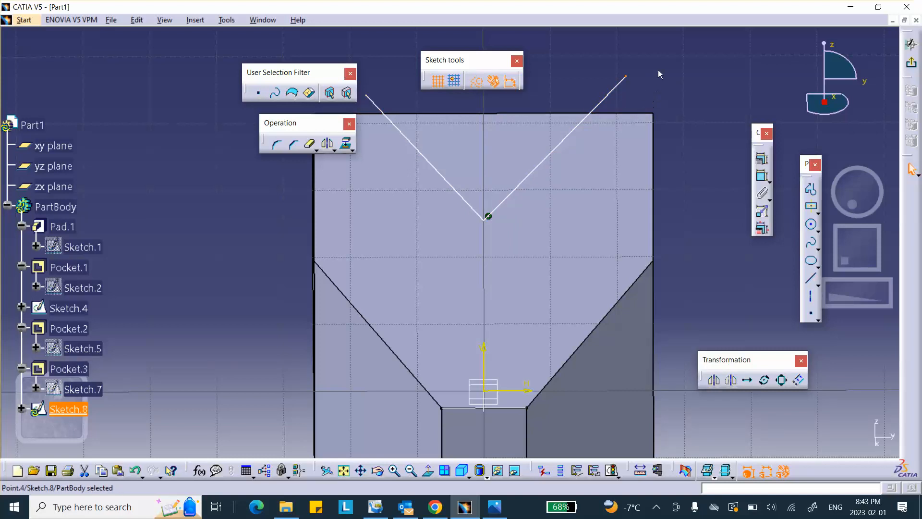
# Step: Make both upper V endpoints coincident with the face's top edge
pyautogui.keyDown('ctrl'); pyautogui.click(611, 114); pyautogui.keyUp('ctrl')
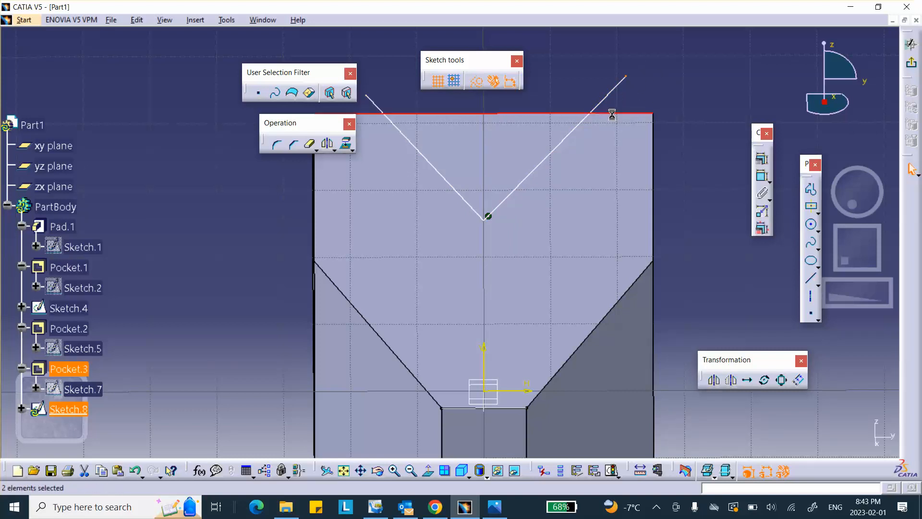
pyautogui.click(763, 163)
pyautogui.click(832, 323)
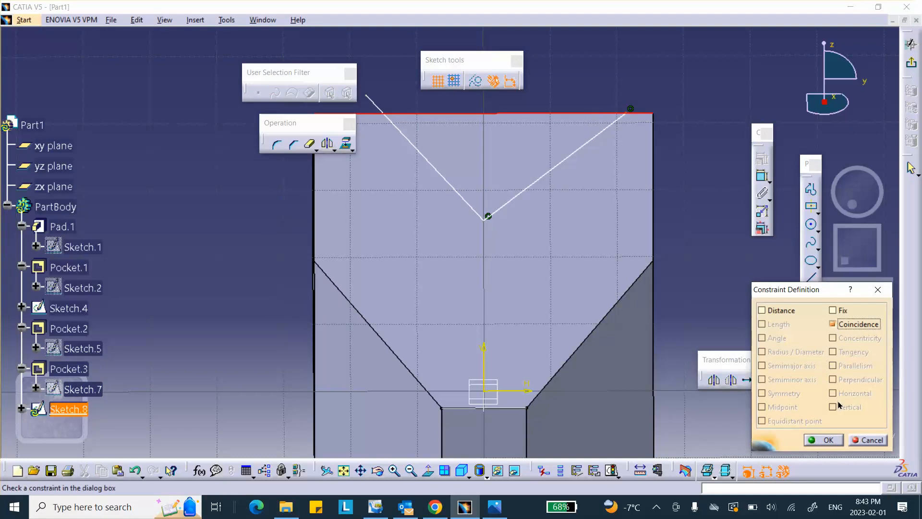
pyautogui.click(823, 439)
pyautogui.moveTo(389, 87); pyautogui.dragTo(445, 116, button='middle')
pyautogui.click(421, 125)
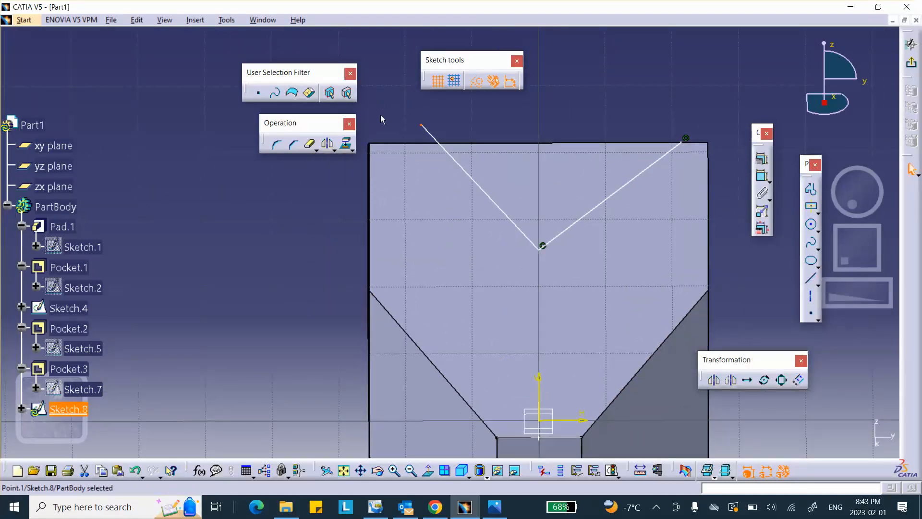
pyautogui.keyDown('ctrl'); pyautogui.click(406, 144); pyautogui.keyUp('ctrl')
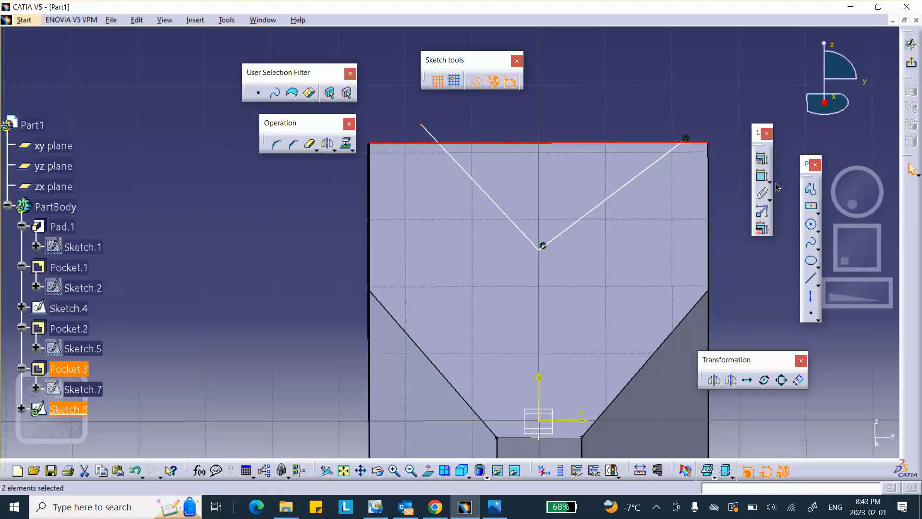
pyautogui.click(762, 158)
pyautogui.click(833, 324)
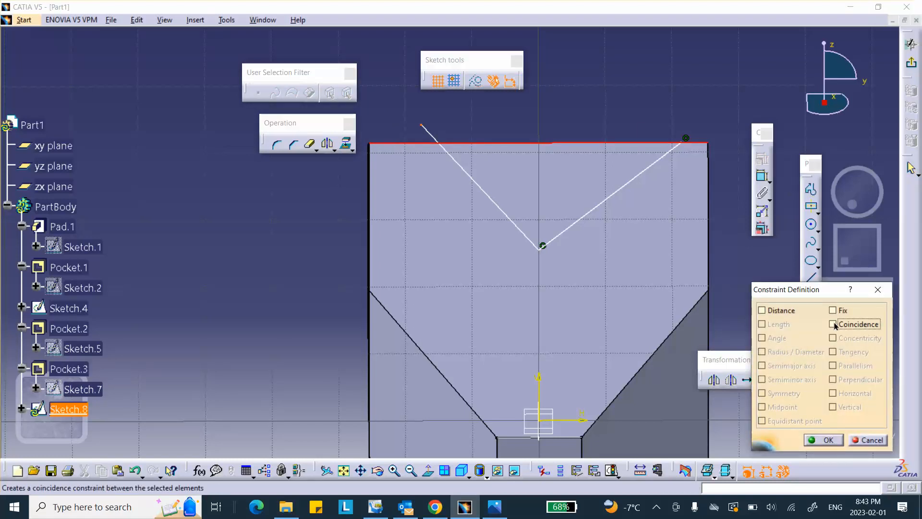
pyautogui.click(822, 440)
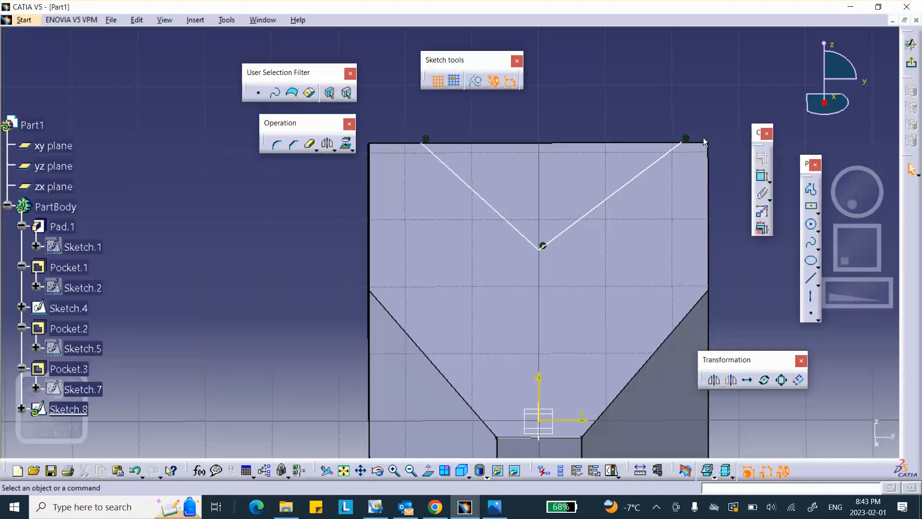
# Step: Dimension the right and left V endpoints 0.2 in from their top corners
pyautogui.click(762, 177)
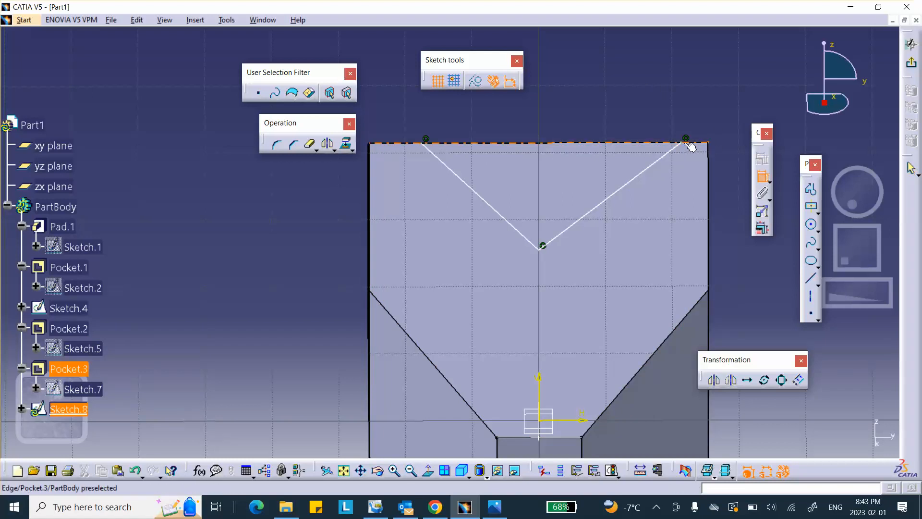
pyautogui.click(682, 144)
pyautogui.click(687, 99)
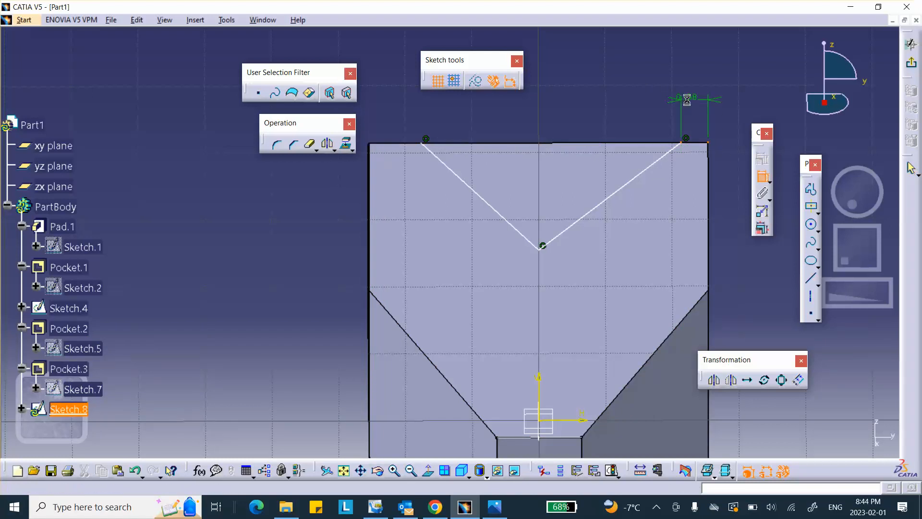
pyautogui.doubleClick(686, 99)
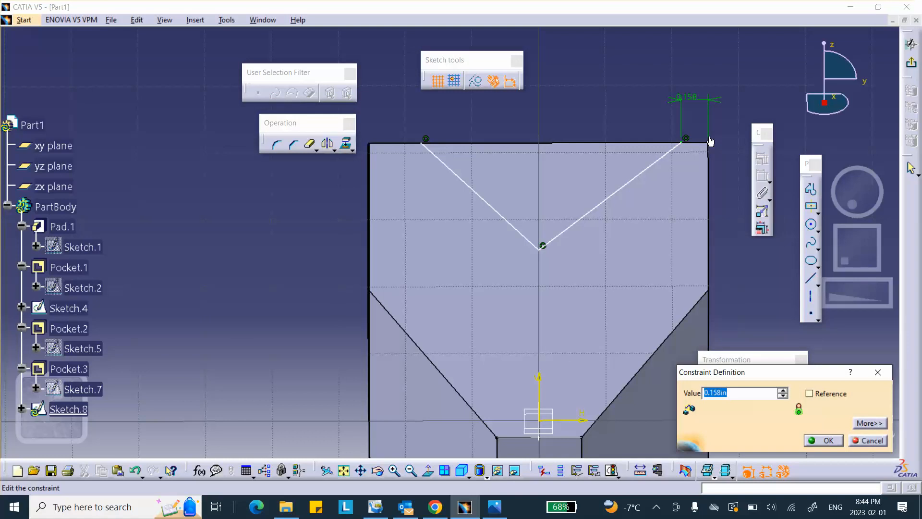
pyautogui.write('.2')
pyautogui.click(823, 440)
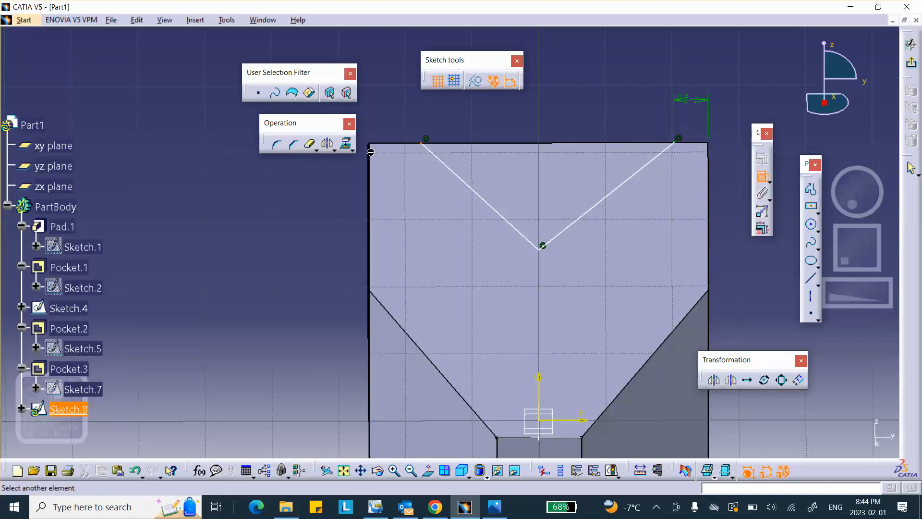
pyautogui.click(370, 144)
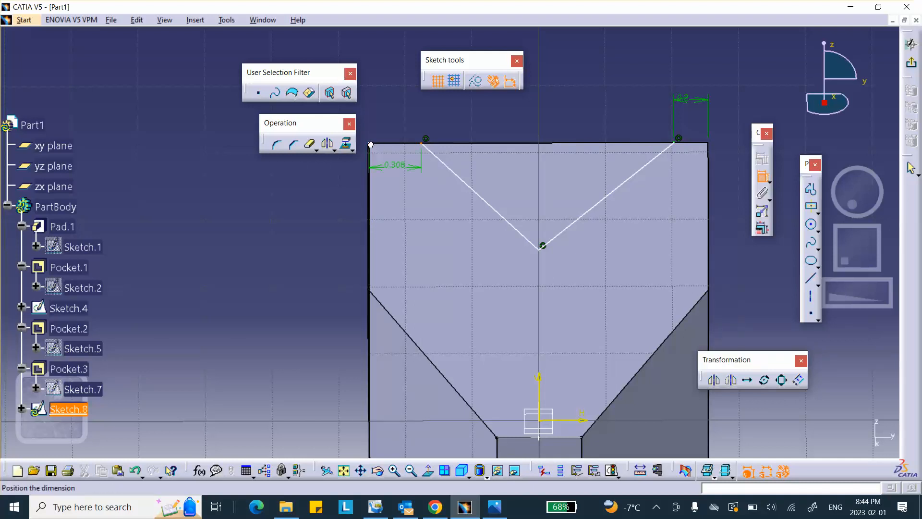
pyautogui.click(483, 109)
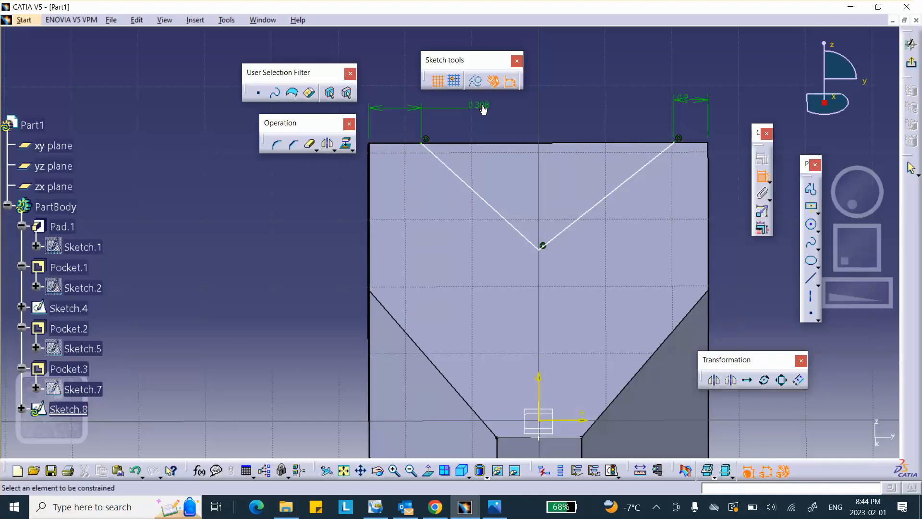
pyautogui.doubleClick(483, 109)
pyautogui.write('.')
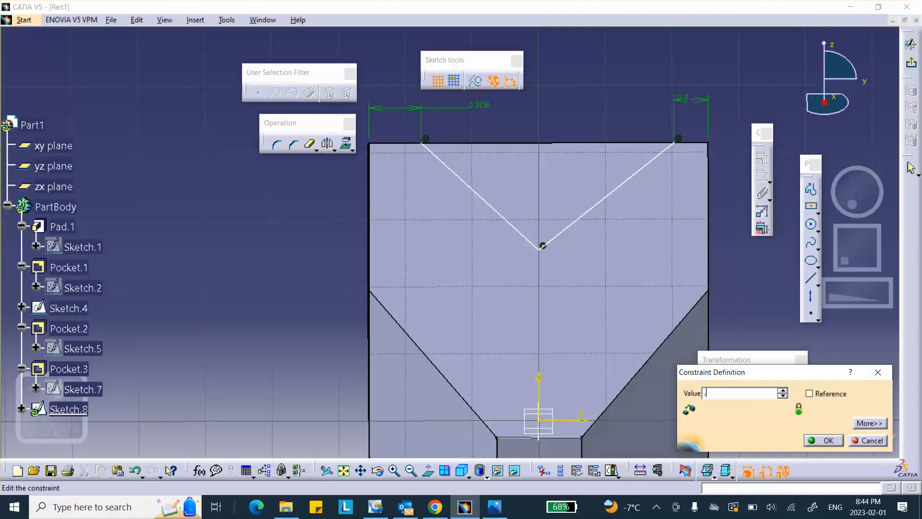
pyautogui.write('2')
pyautogui.click(823, 440)
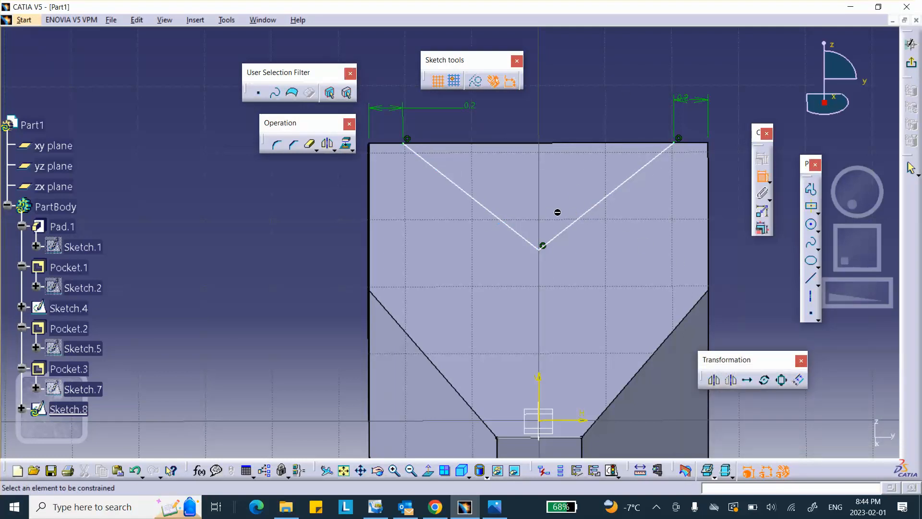
# Step: Constrain the angle between Sketch.8's two V lines to 90°
pyautogui.click(602, 209)
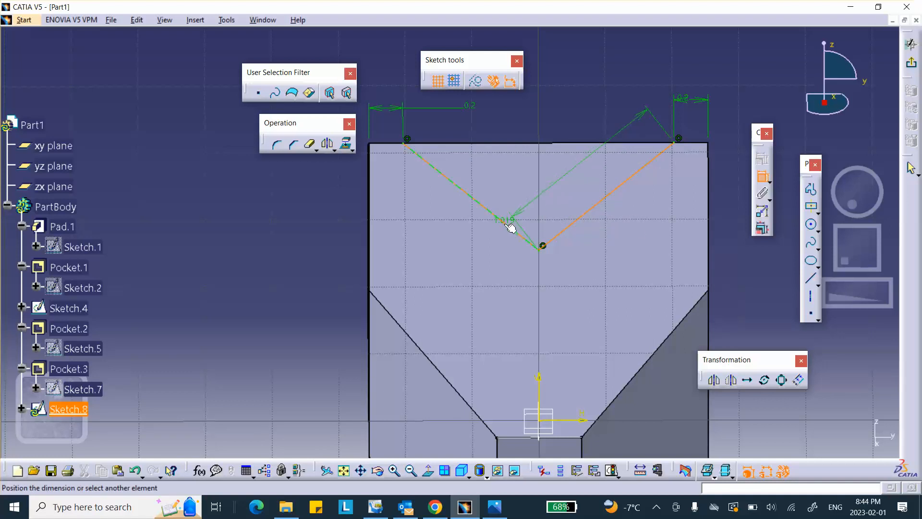
pyautogui.click(509, 223)
pyautogui.click(535, 189)
pyautogui.doubleClick(536, 190)
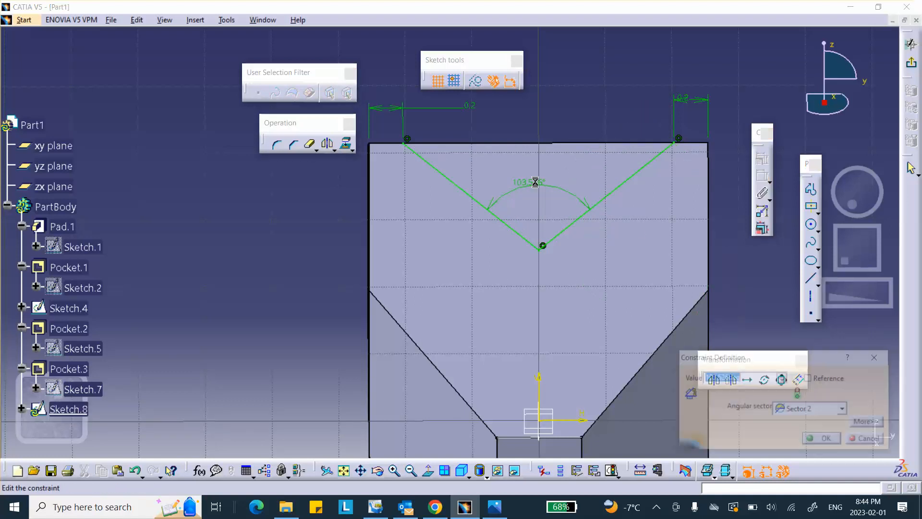
pyautogui.write('90')
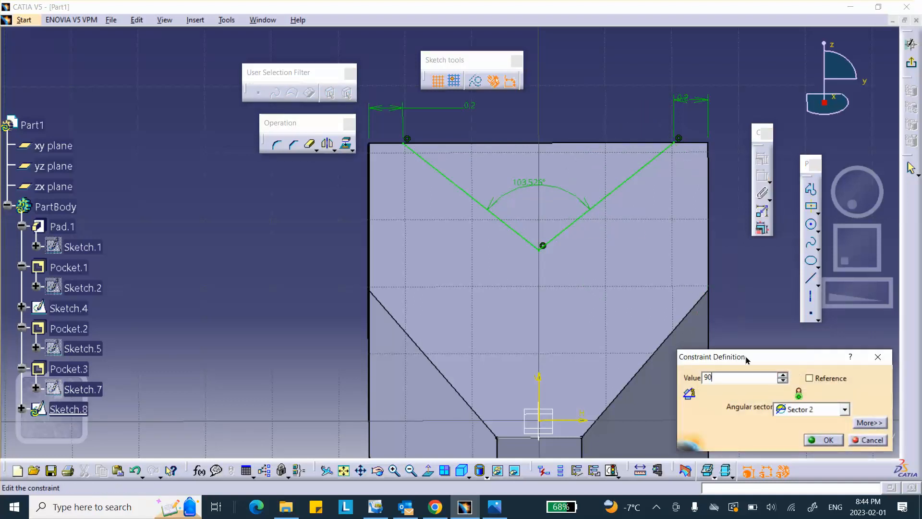
pyautogui.press('Return')
pyautogui.moveTo(629, 96); pyautogui.dragTo(626, 116, button='middle')
pyautogui.moveTo(476, 140); pyautogui.dragTo(553, 179, button='middle')
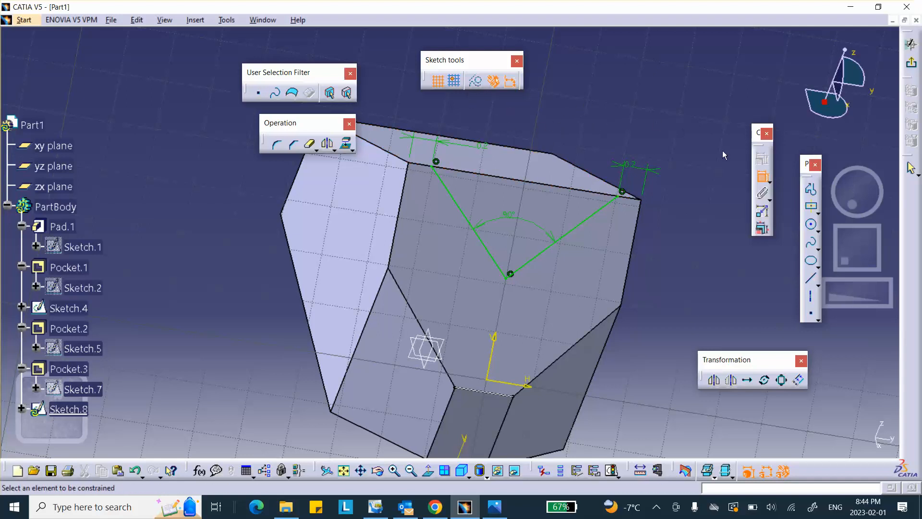
# Step: Draw a two-line profile from the left V endpoint to an apex above the top edge and on to the right V endpoint, then exit the sketch
pyautogui.click(811, 192)
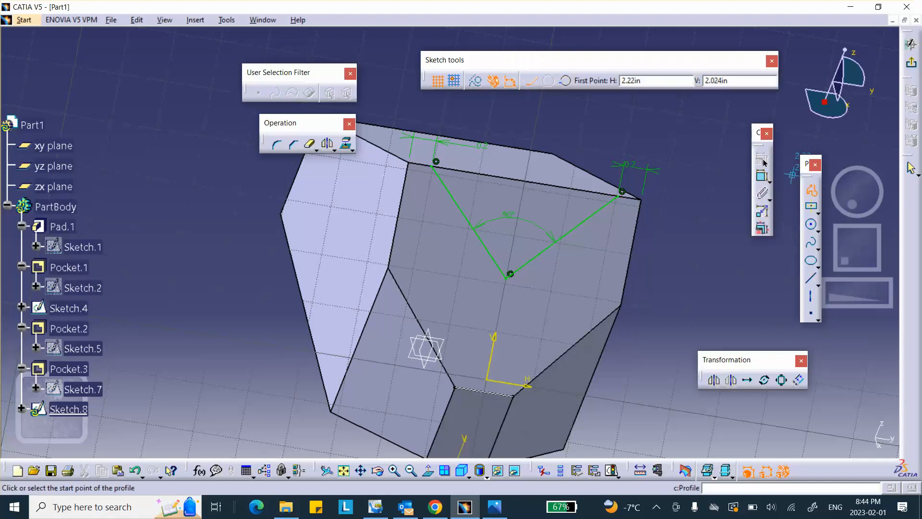
pyautogui.click(435, 162)
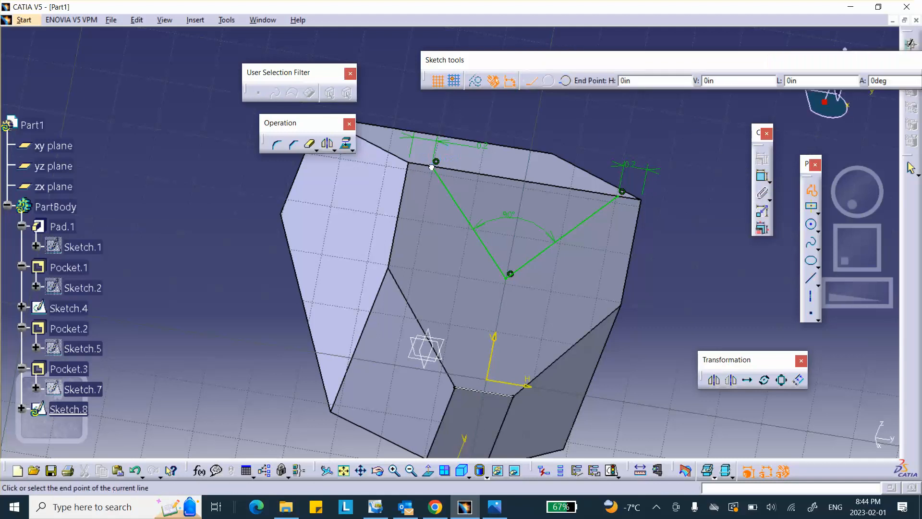
pyautogui.click(498, 110)
pyautogui.click(622, 192)
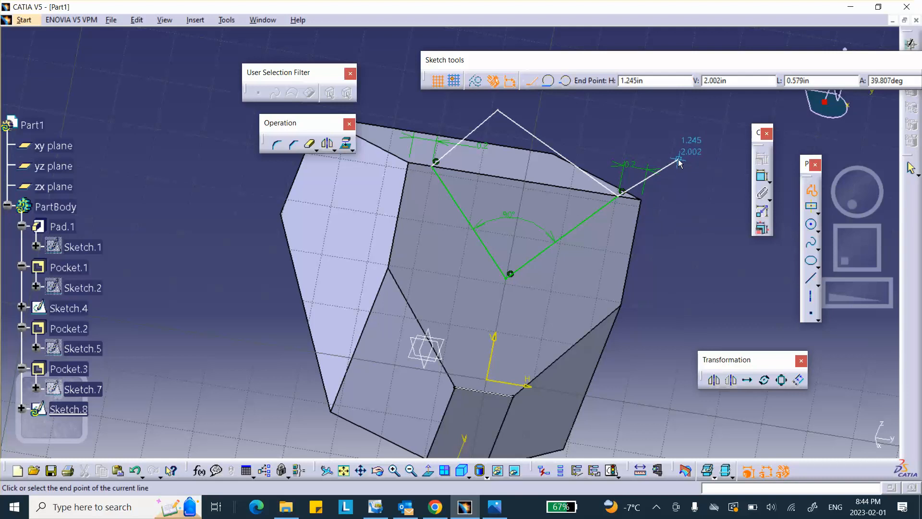
pyautogui.press('Escape')
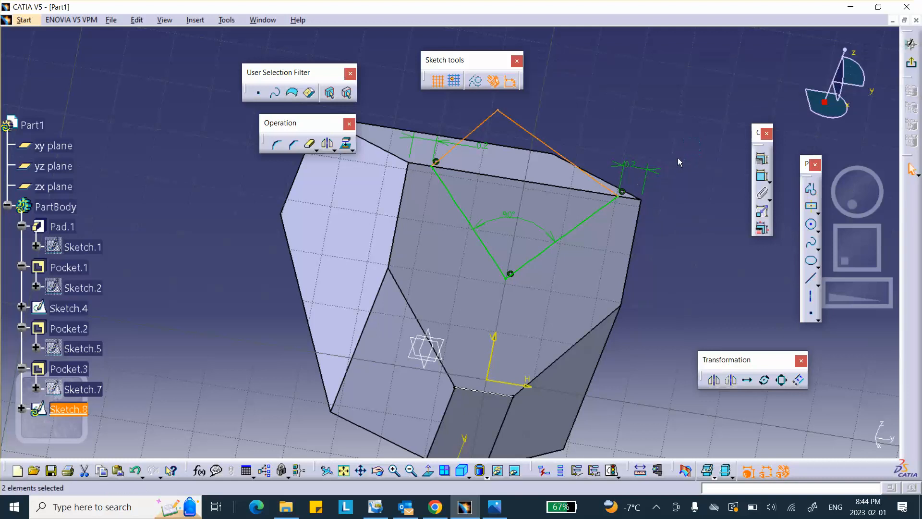
pyautogui.click(911, 62)
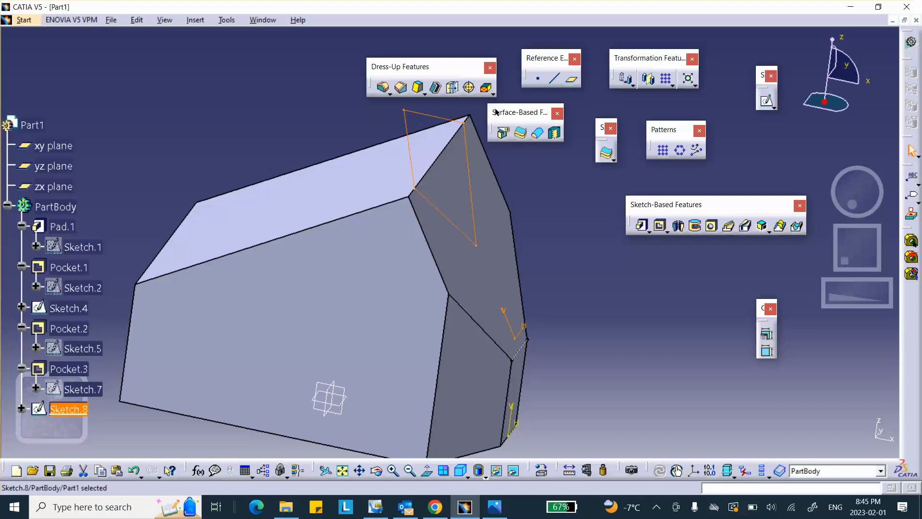
# Step: Pocket Sketch.8 into the part's top, with the side and direction reversed, 4.25 in deep
pyautogui.click(662, 225)
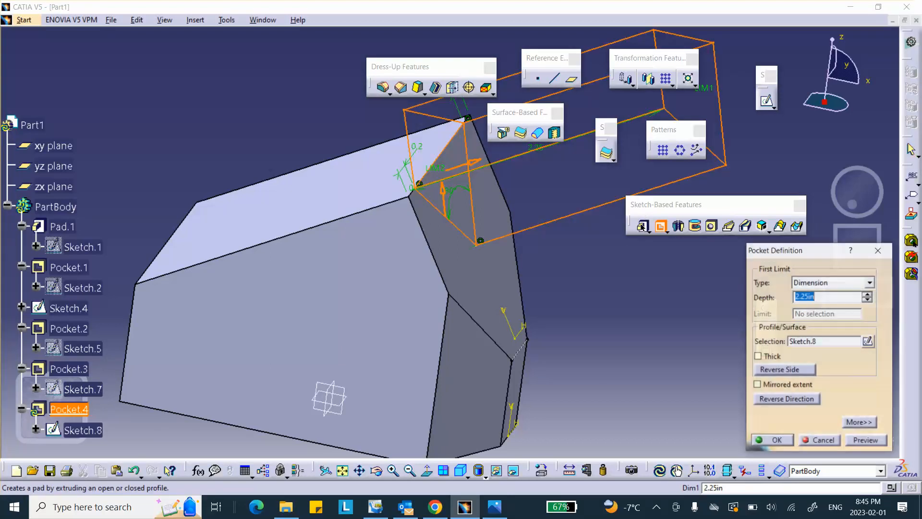
pyautogui.click(766, 369)
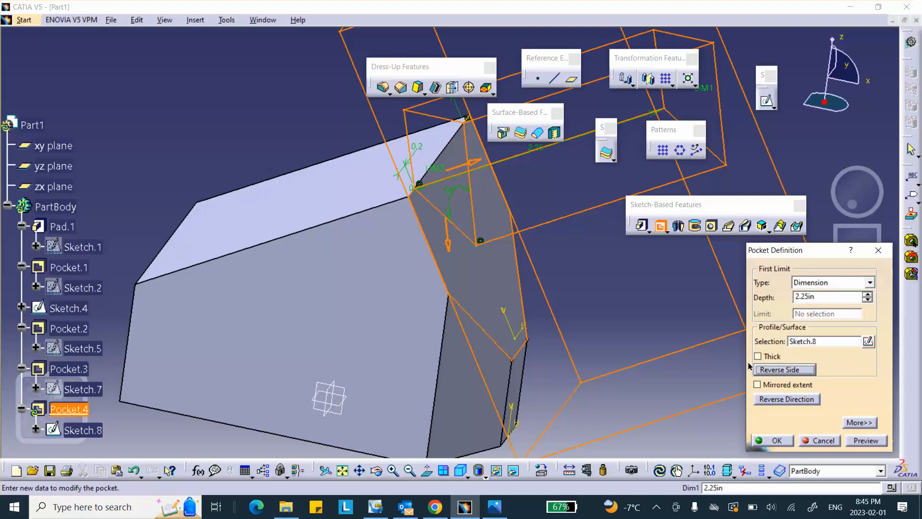
pyautogui.click(782, 371)
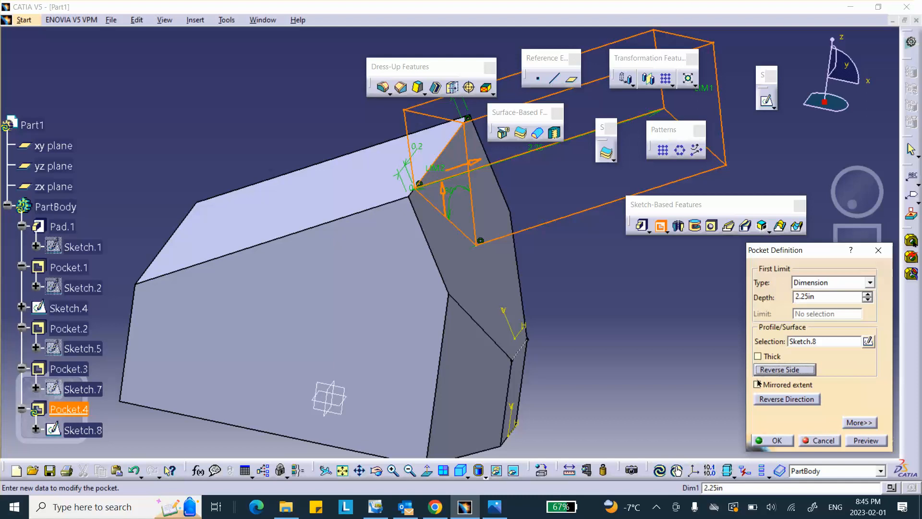
pyautogui.click(755, 397)
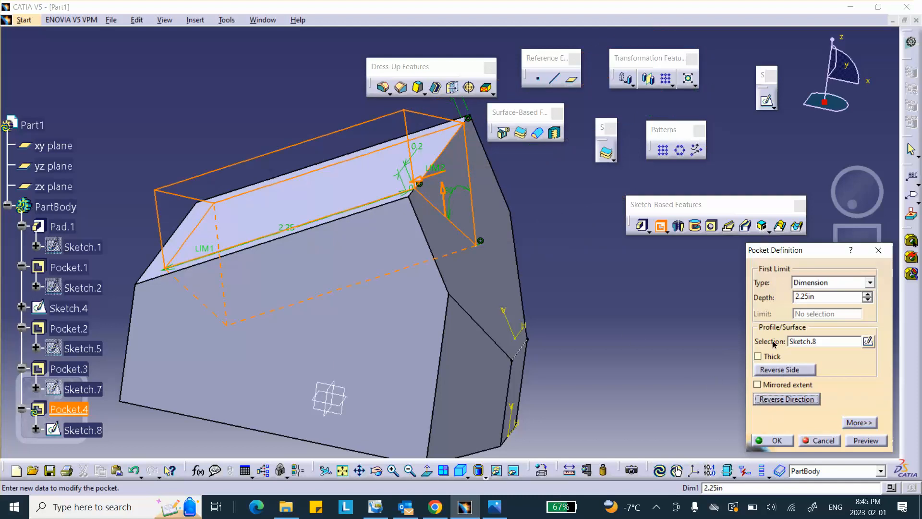
pyautogui.click(868, 293)
pyautogui.click(868, 293)
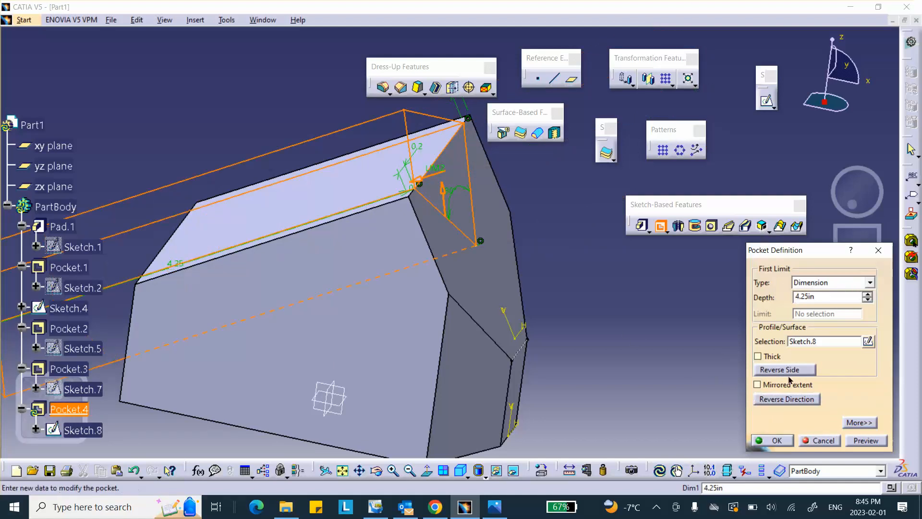
pyautogui.click(776, 440)
pyautogui.moveTo(457, 240); pyautogui.dragTo(632, 320, button='middle')
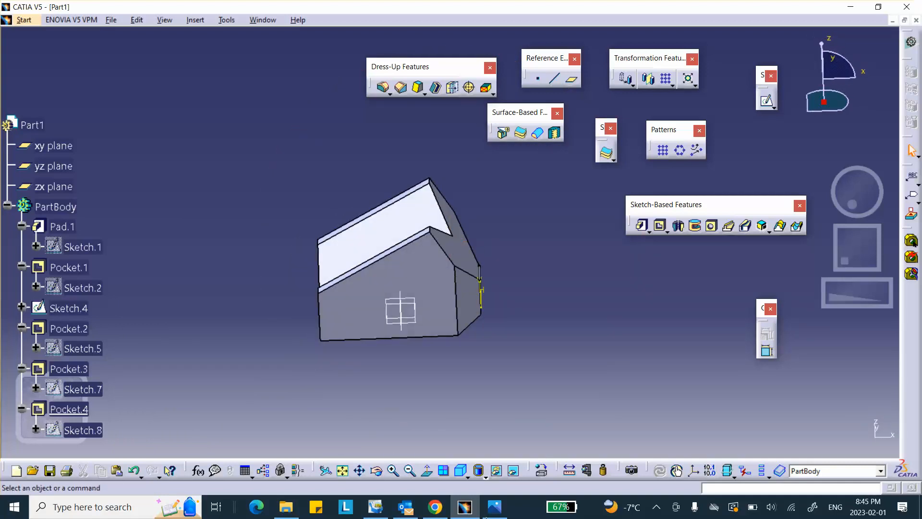
# Step: Compare the notched part against Lab_5_activity_1.png, rotating the model, then show the hidden tray icons
pyautogui.click(495, 507)
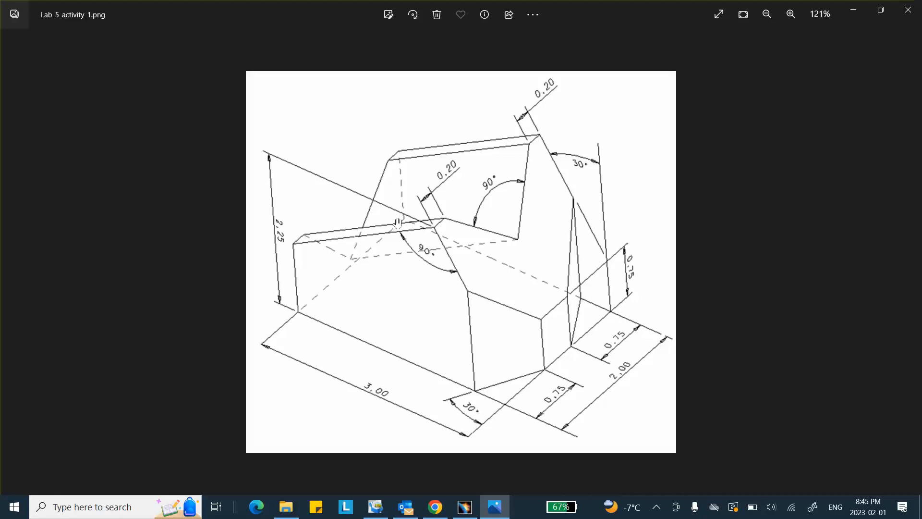
pyautogui.click(466, 507)
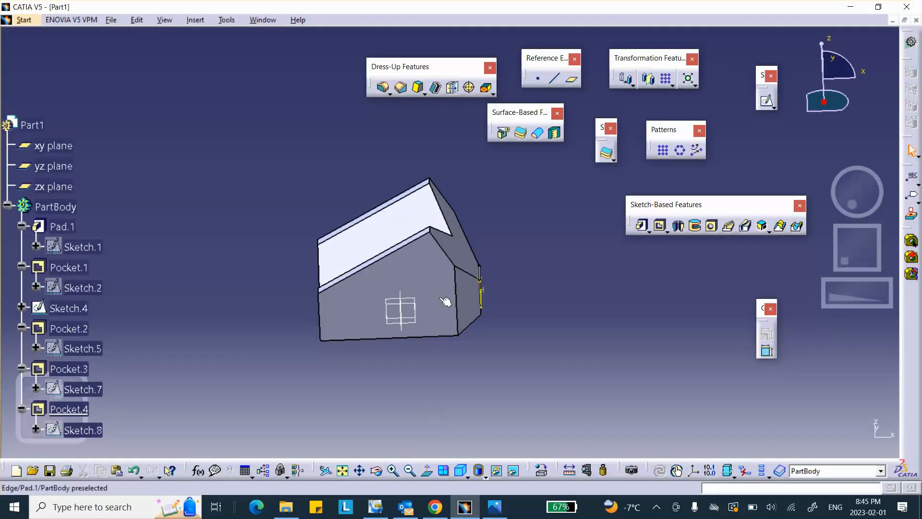
pyautogui.moveTo(446, 303); pyautogui.dragTo(526, 292, button='middle')
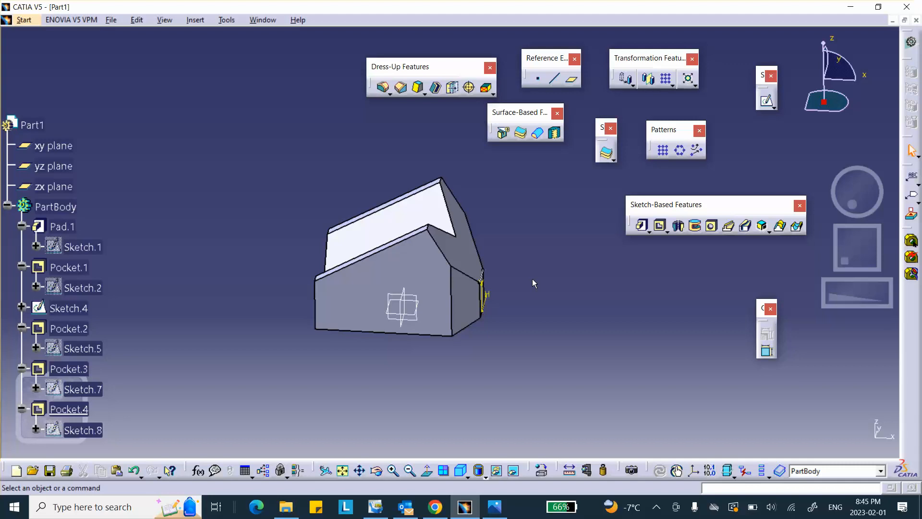
pyautogui.moveTo(496, 268); pyautogui.dragTo(527, 238, button='middle')
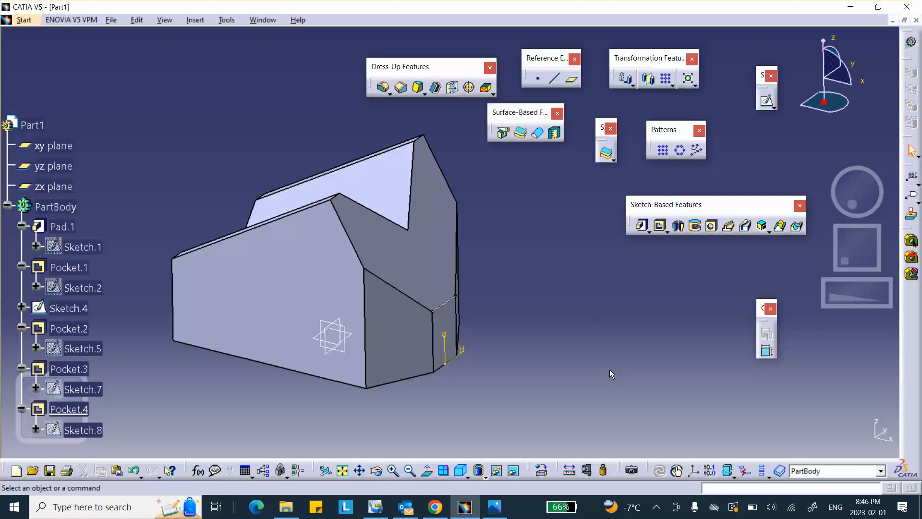
pyautogui.click(500, 507)
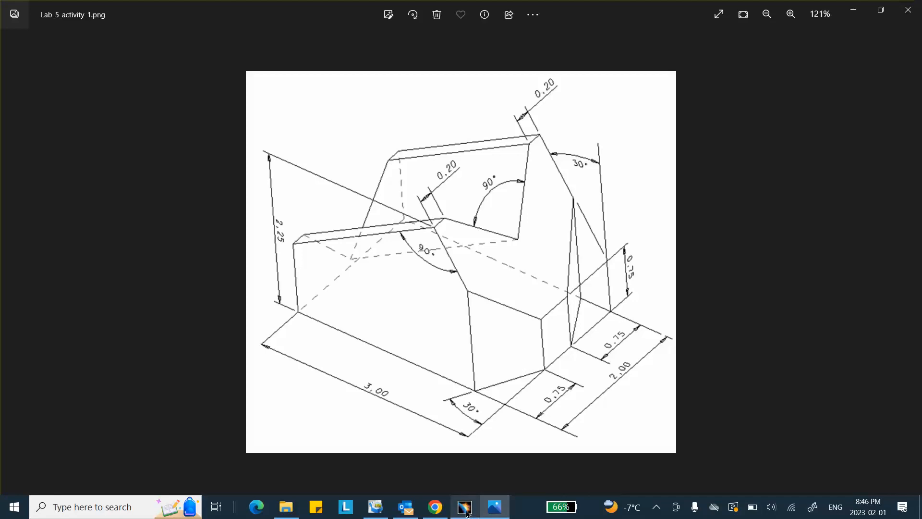
pyautogui.click(465, 510)
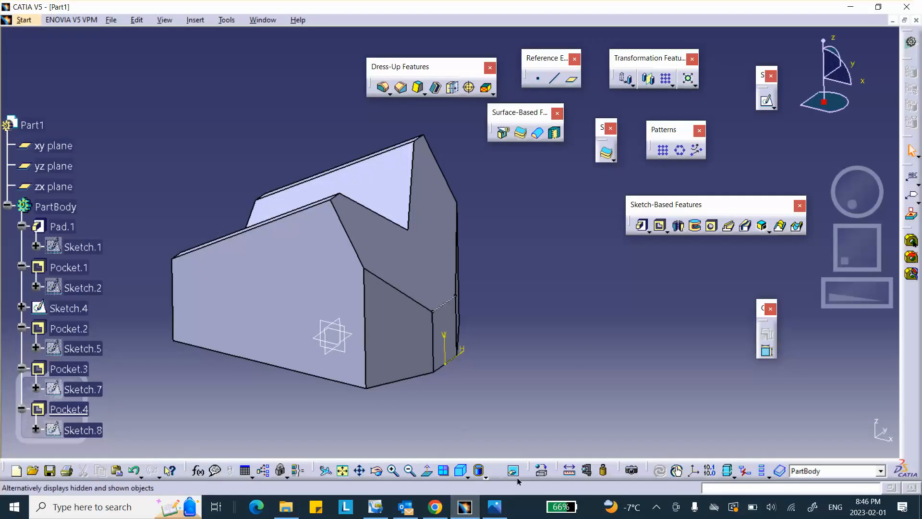
pyautogui.click(656, 506)
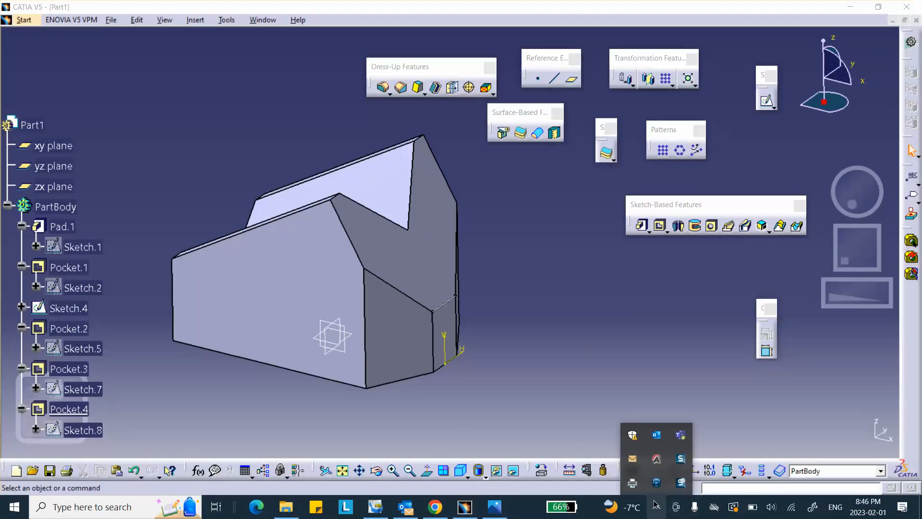